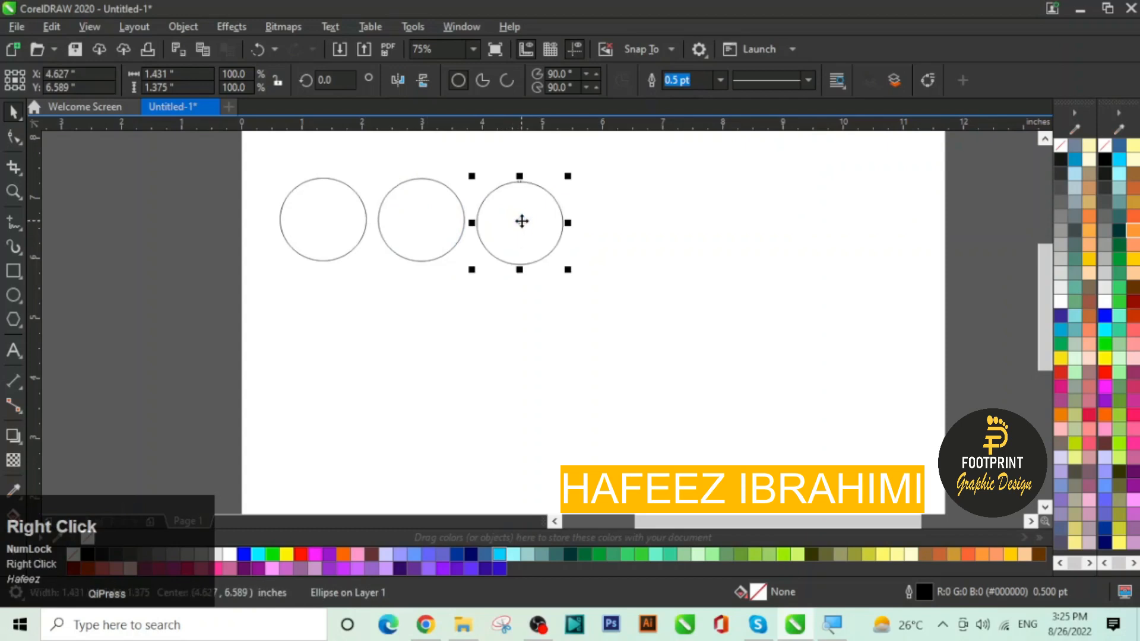
Step: Place three more copies of the circle along the row to make a row of six circles
right_click(618, 220)
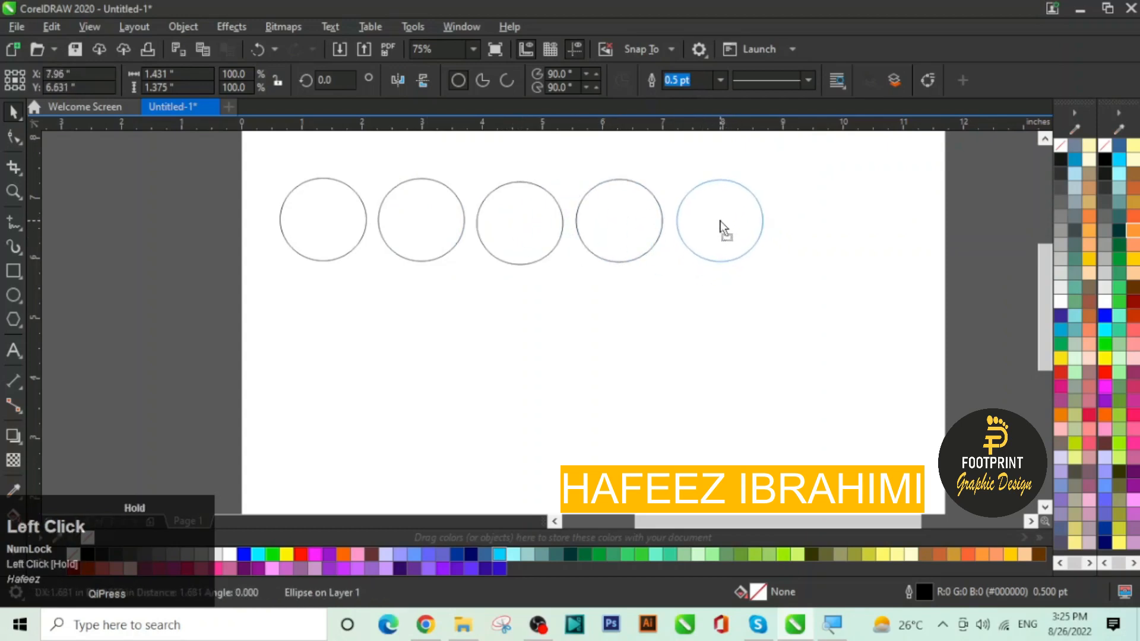
right_click(719, 222)
right_click(821, 221)
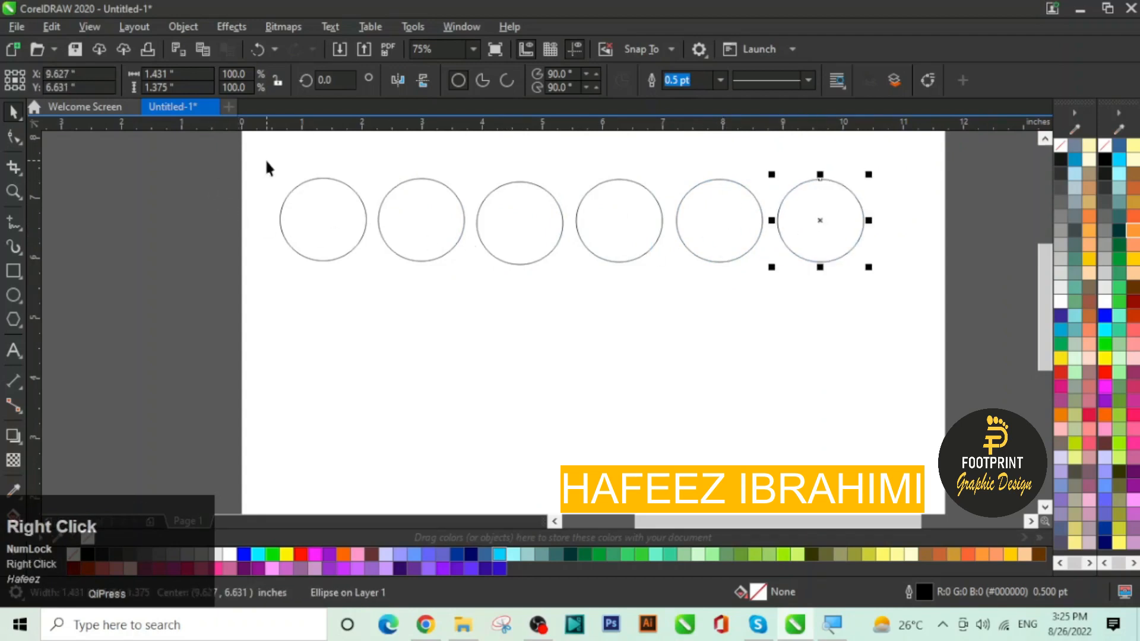
Step: Duplicate the row of six circles directly below the original and fill the copies with dark green (#006633)
drag(266, 168, 903, 301)
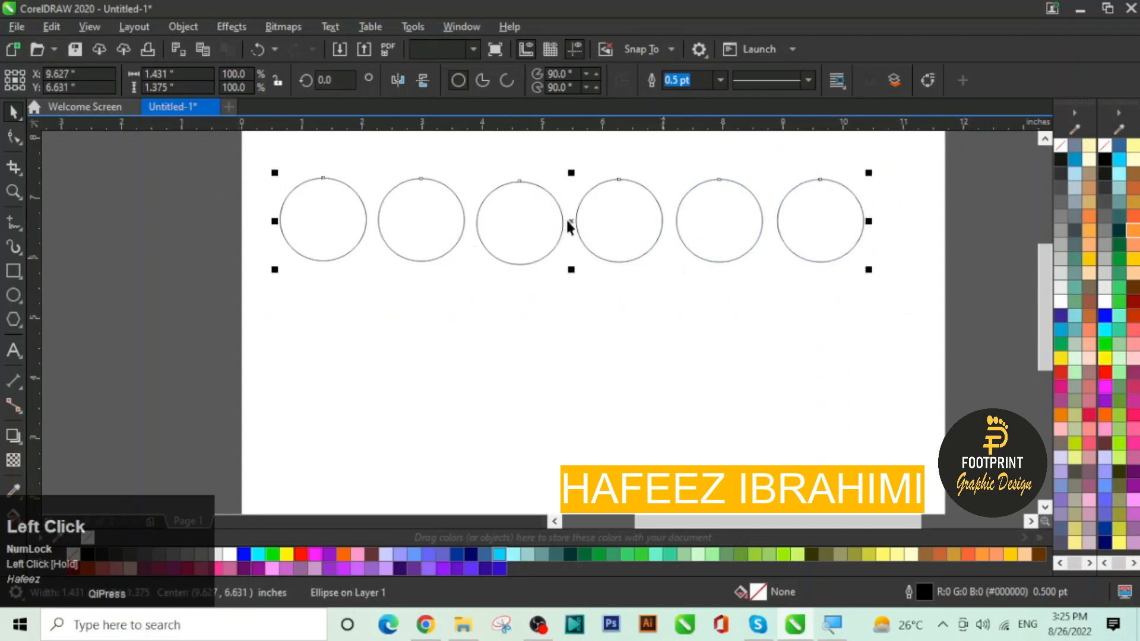
drag(538, 223, 539, 314)
right_click(539, 313)
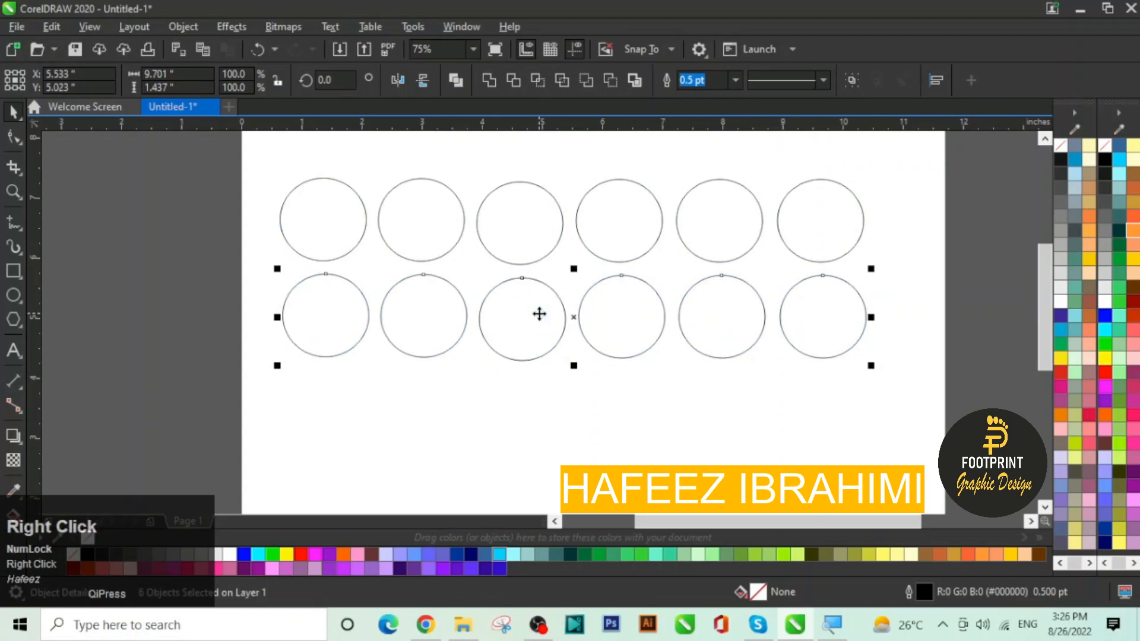
click(1119, 244)
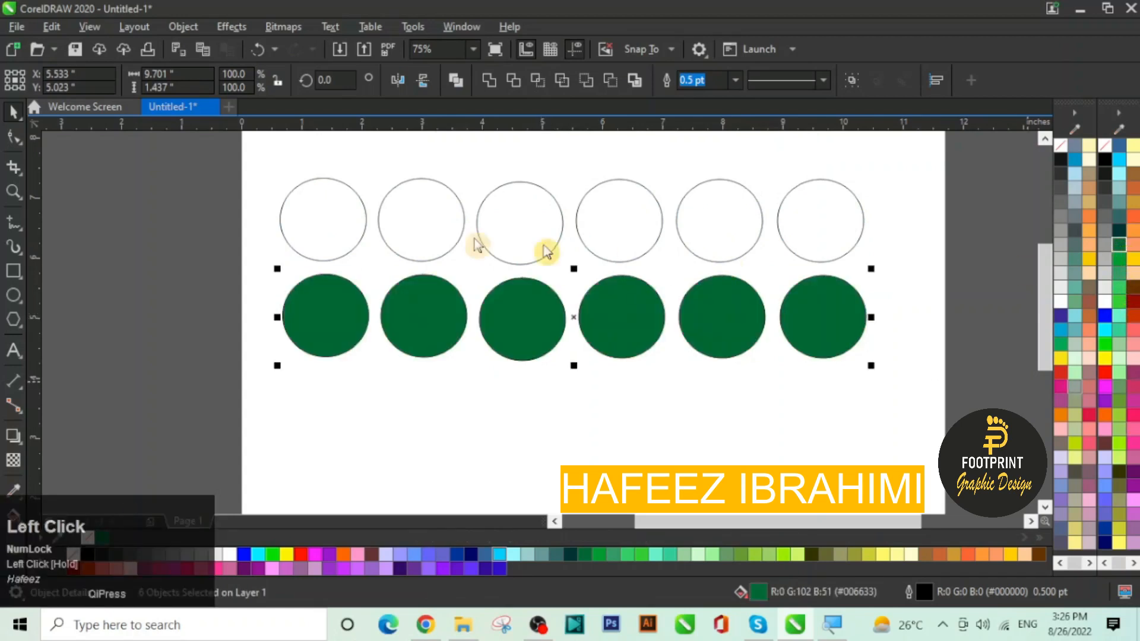
Step: Fill all six circles in the upper row with yellow (#FFCC00)
drag(258, 162, 766, 232)
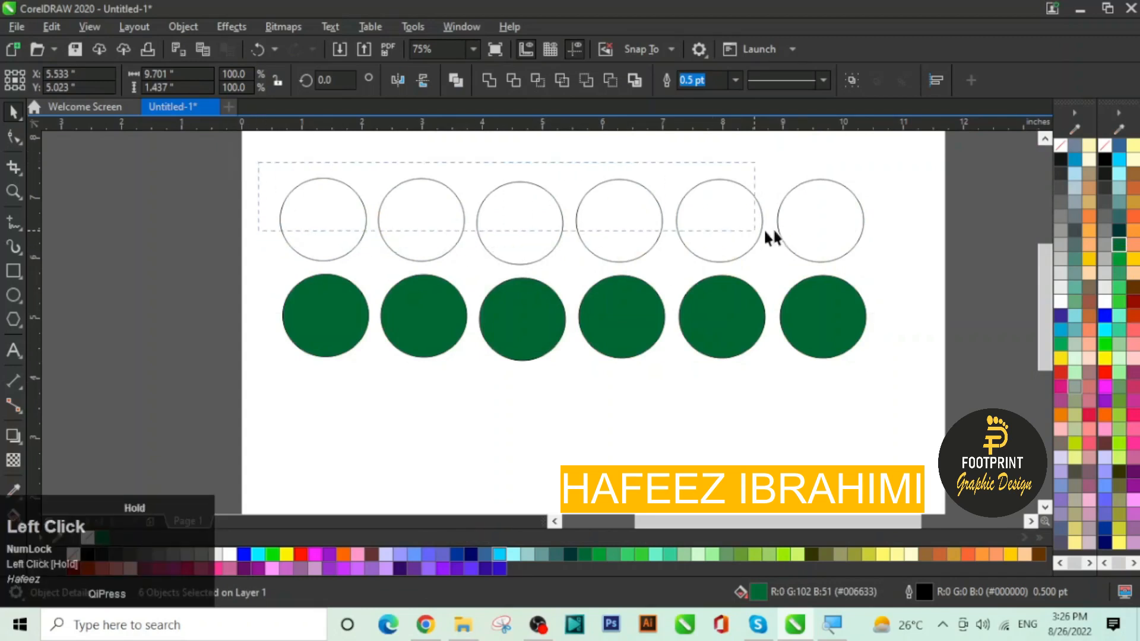
drag(912, 250, 910, 265)
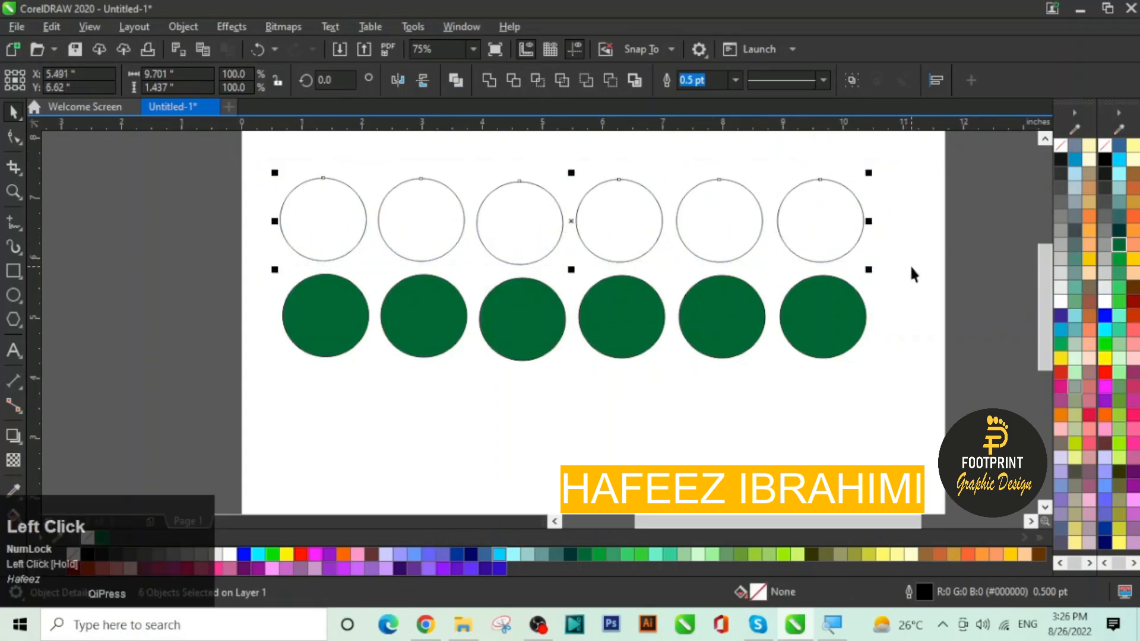
click(1132, 259)
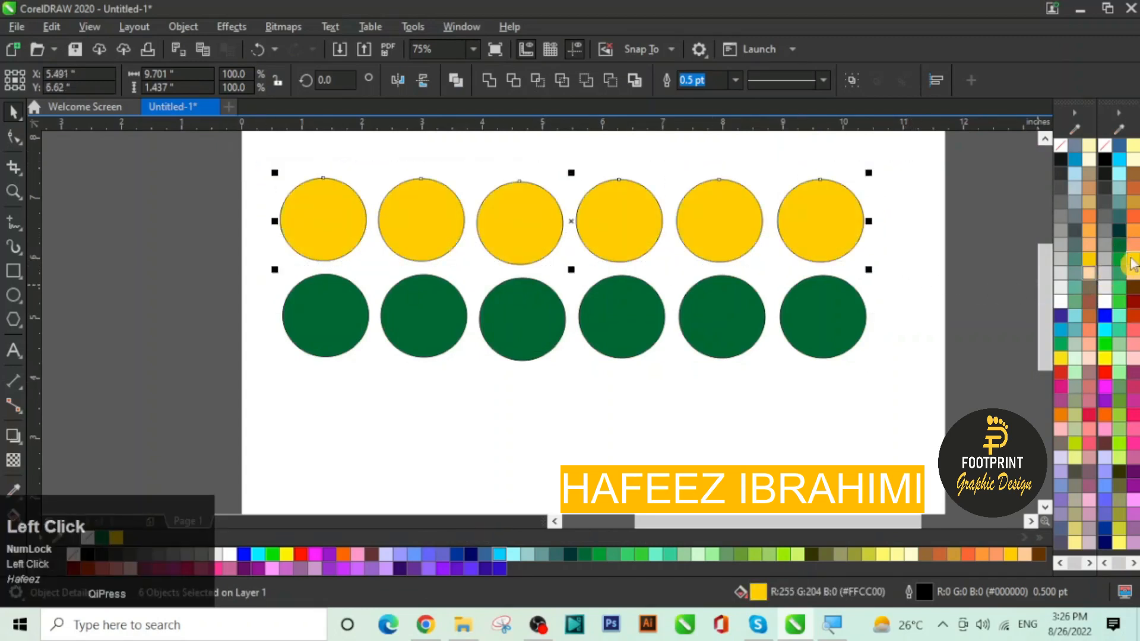
click(706, 460)
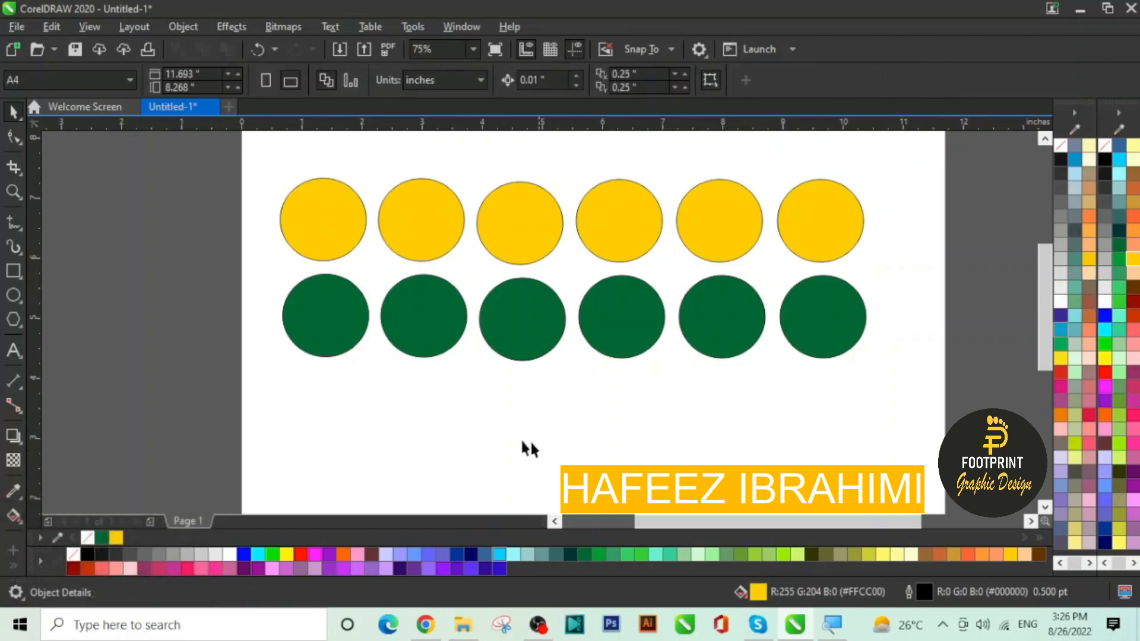
Step: Move the first green circle up to overlap the yellow circle above it and select both circles
click(339, 340)
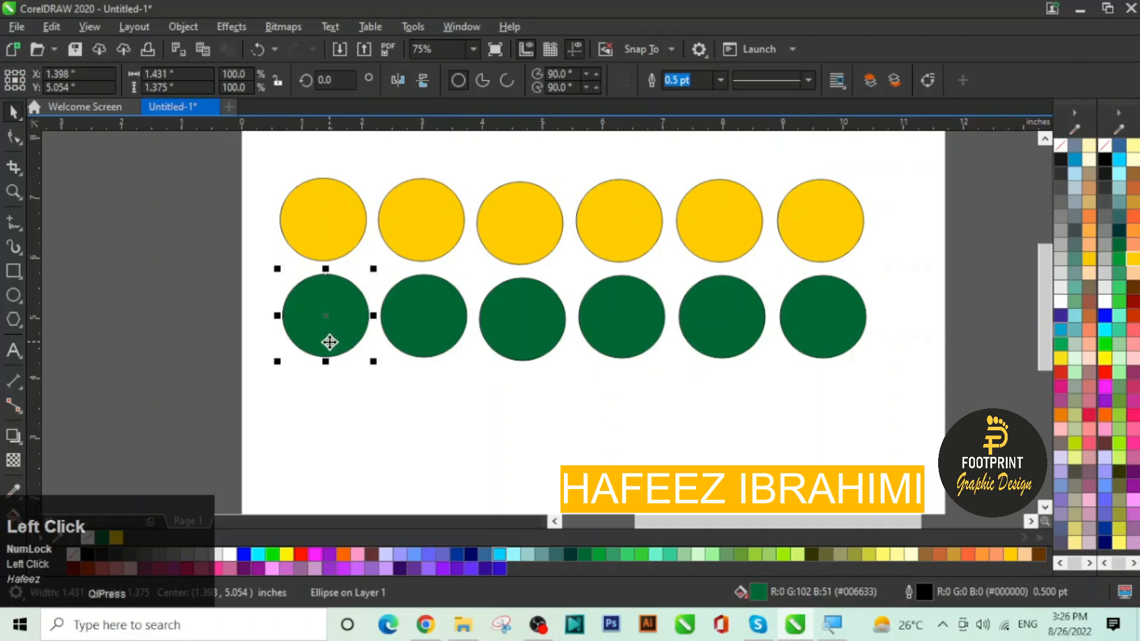
drag(331, 338, 322, 300)
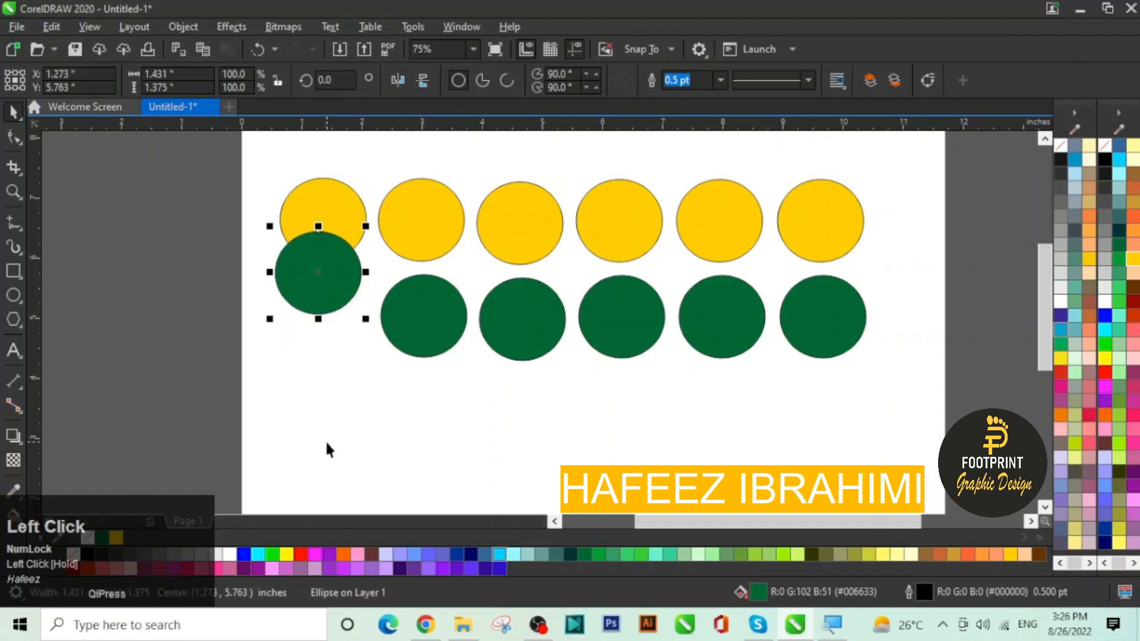
click(336, 442)
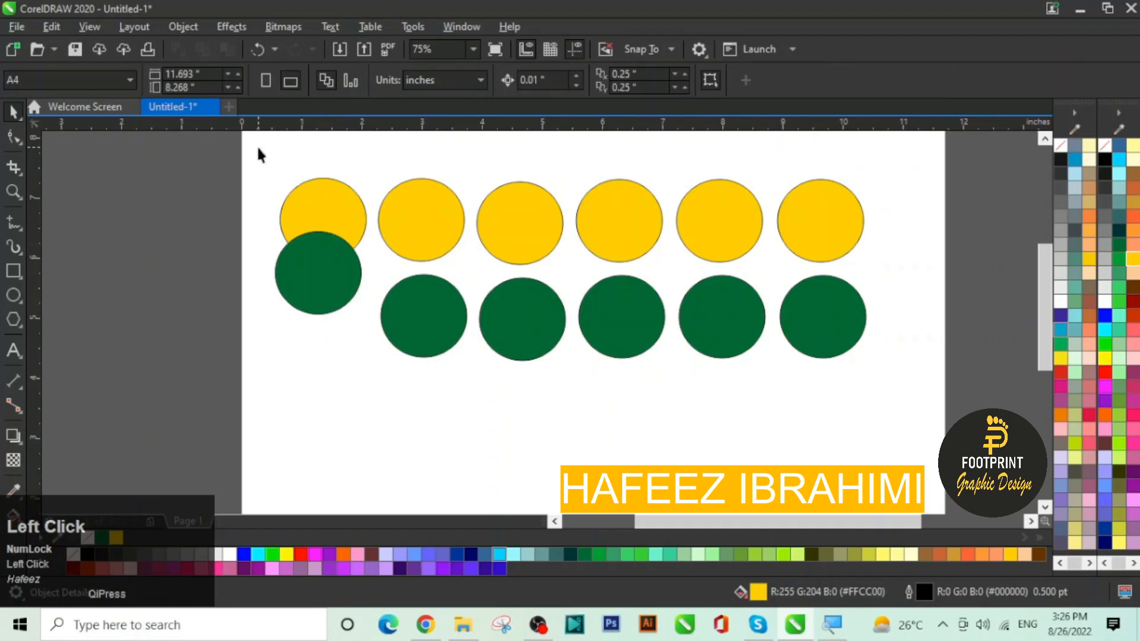
drag(257, 148, 370, 341)
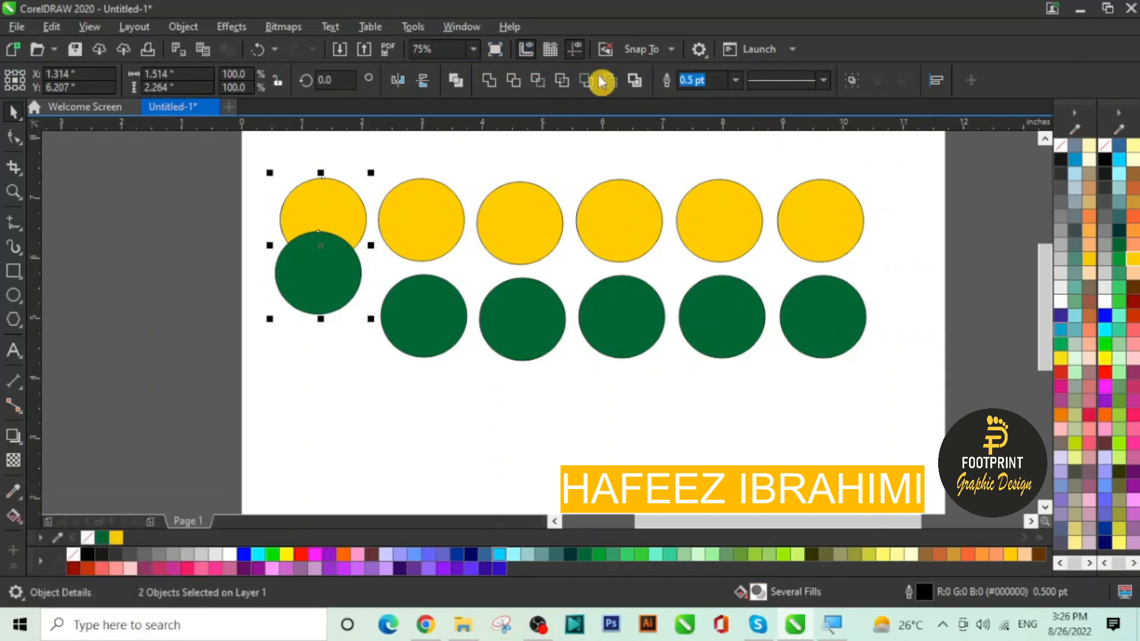
key(ctrl+2)
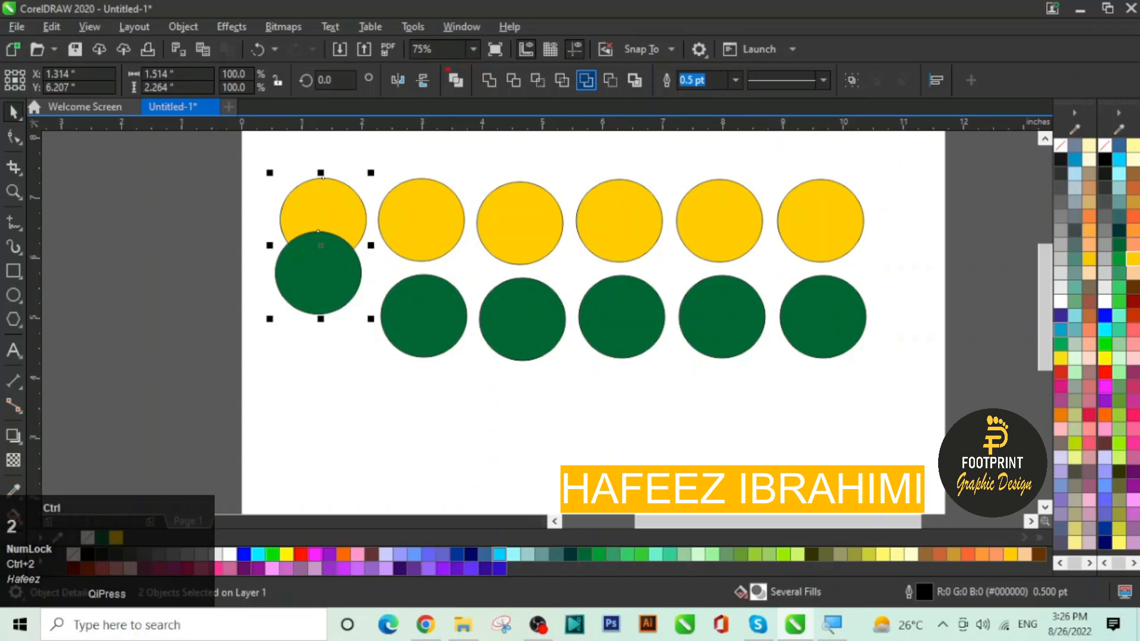
mouse_move(443, 66)
mouse_down()
mouse_move(497, 114)
mouse_move(654, 107)
mouse_up()
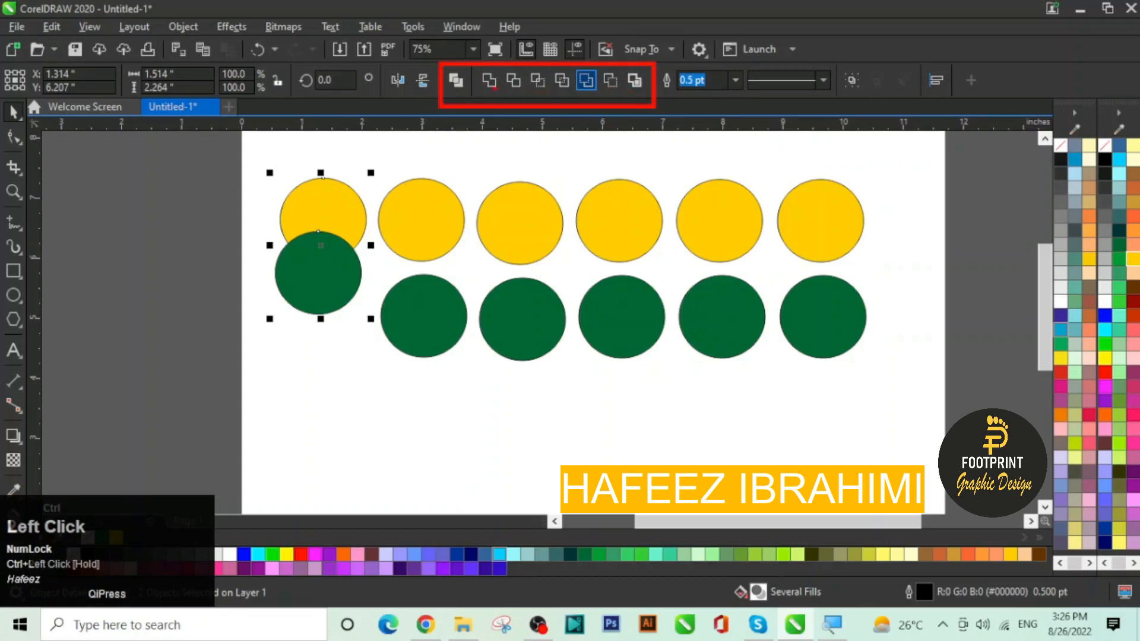
key(ctrl+2)
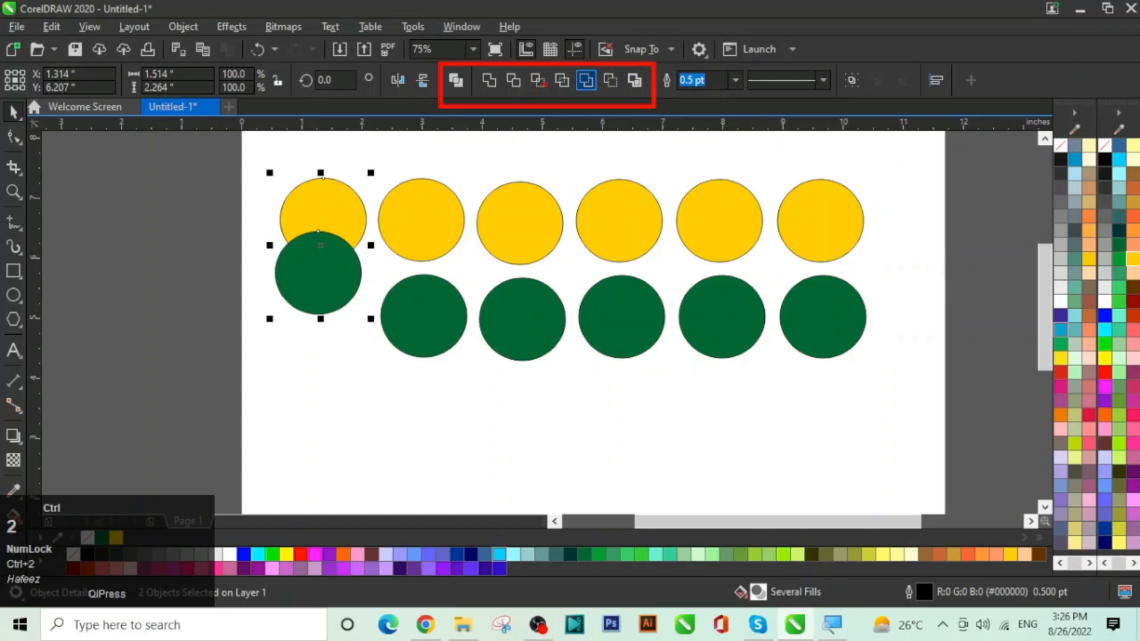
key(Escape)
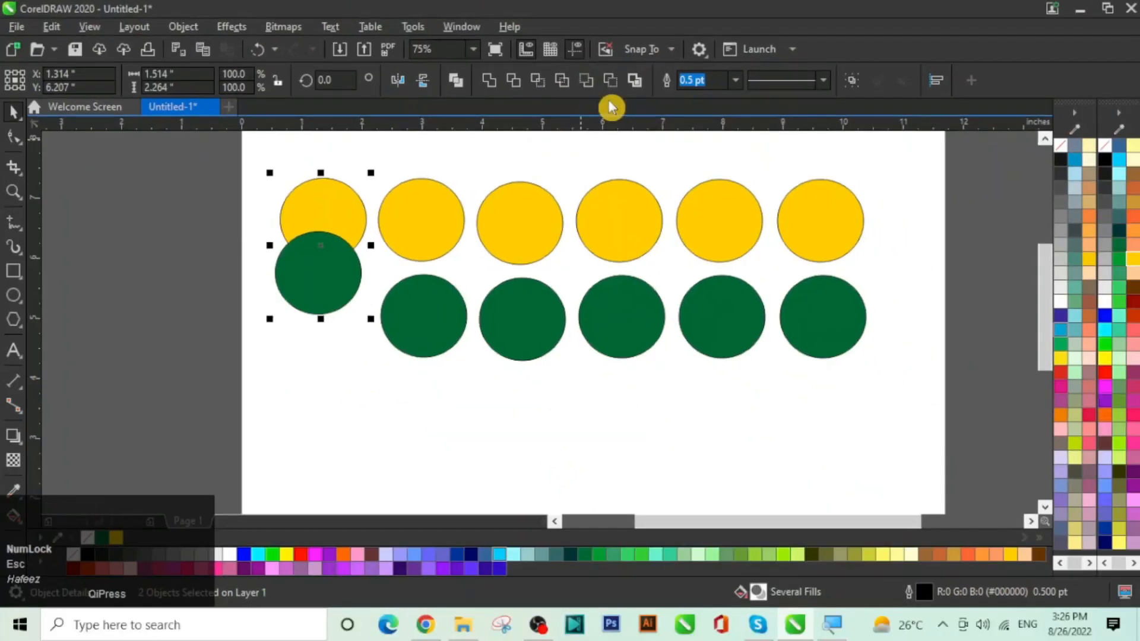
Step: Combine the first overlapping yellow and green circles into one object and move it to the page's left edge
click(313, 299)
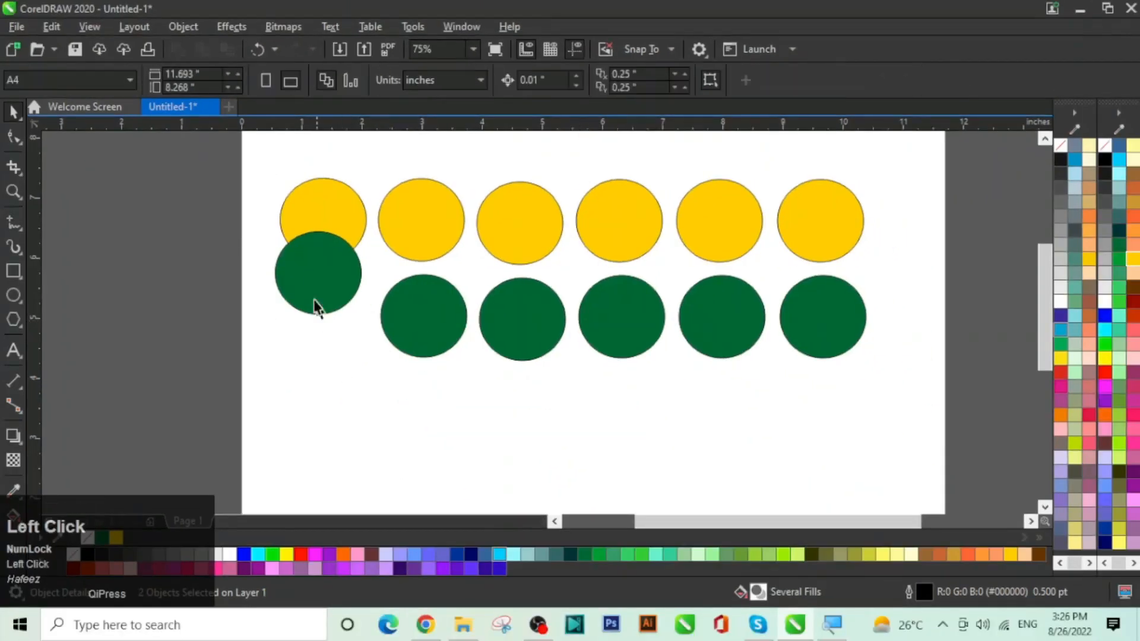
mouse_move(309, 291)
mouse_down()
mouse_move(317, 336)
mouse_move(315, 290)
mouse_up()
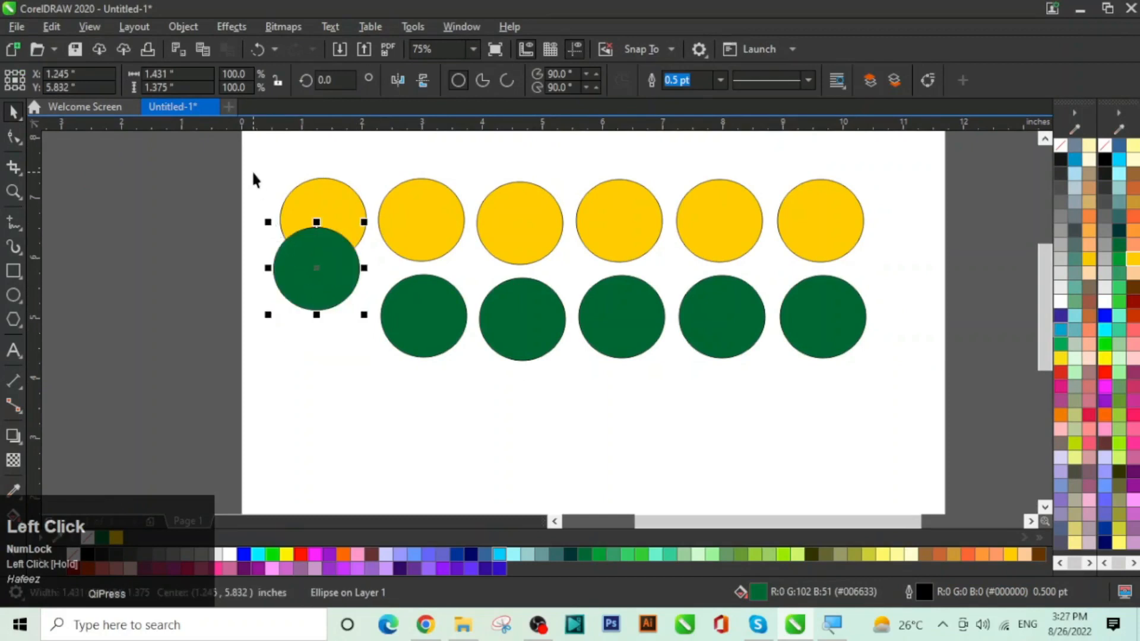
drag(252, 162, 372, 349)
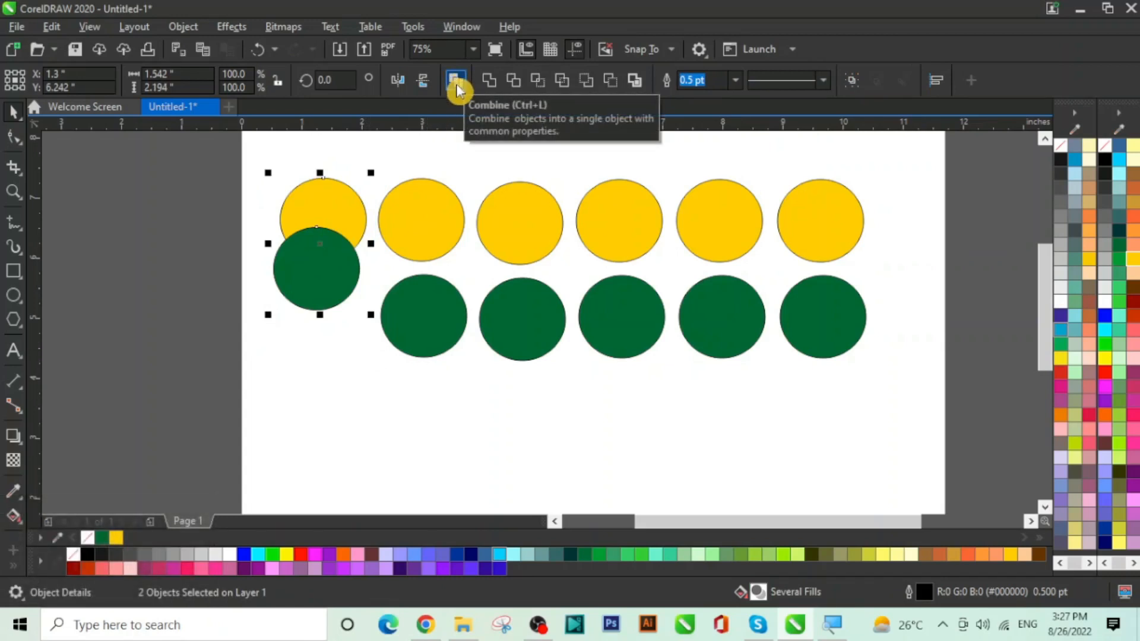
click(457, 88)
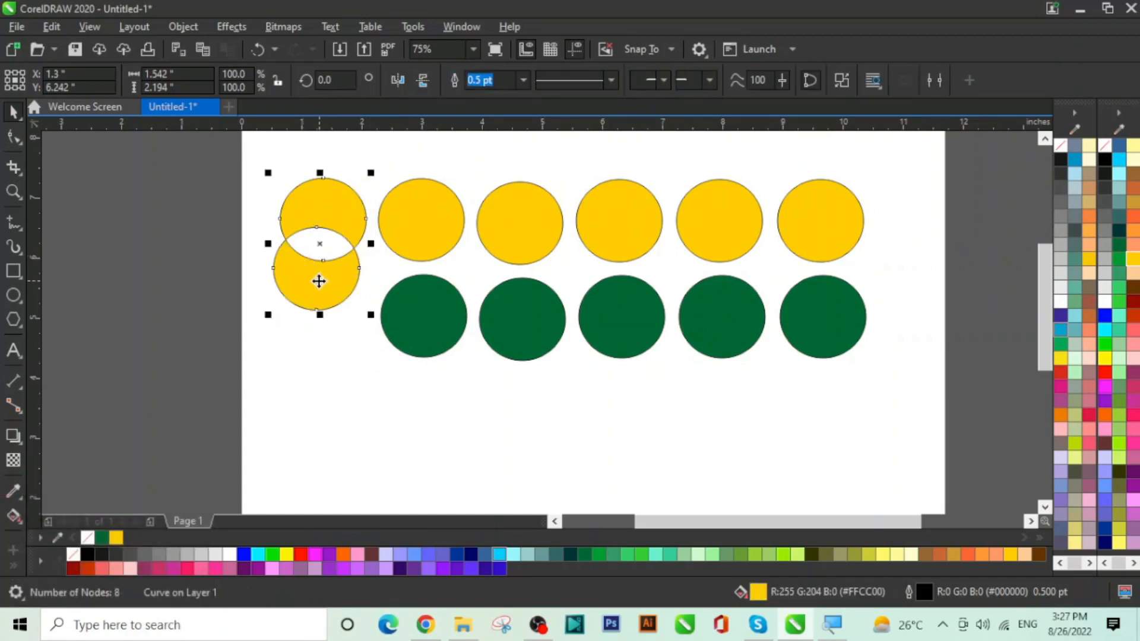
drag(319, 281, 287, 276)
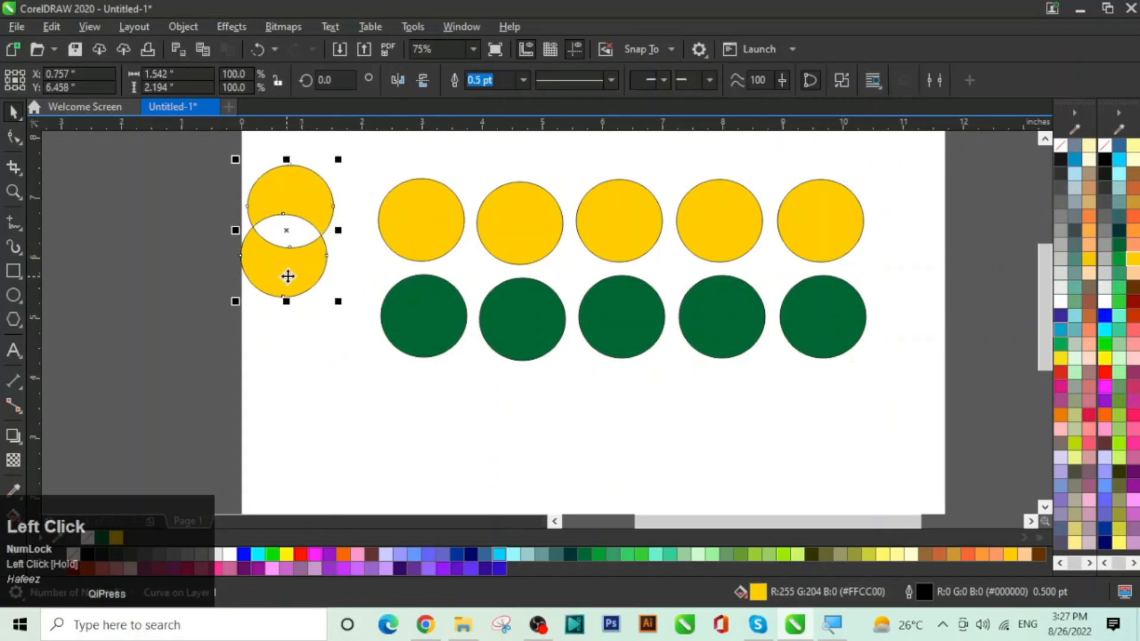
click(365, 383)
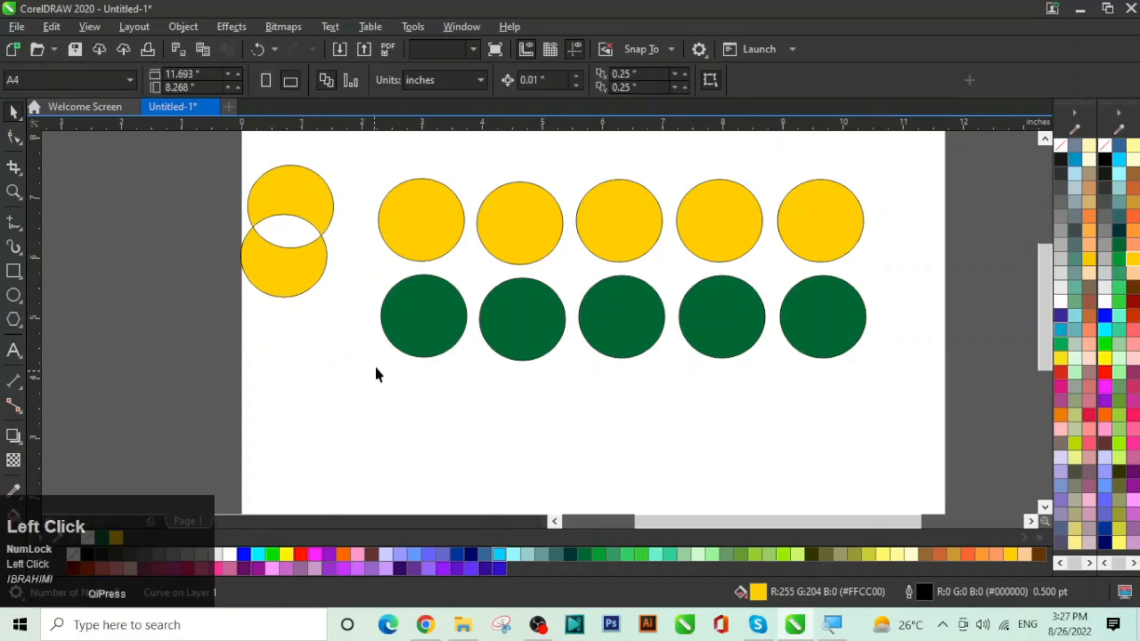
Step: Shift the second yellow circle slightly left and move the green circle below it up to overlap it
drag(372, 162, 399, 233)
drag(423, 313, 403, 271)
click(361, 170)
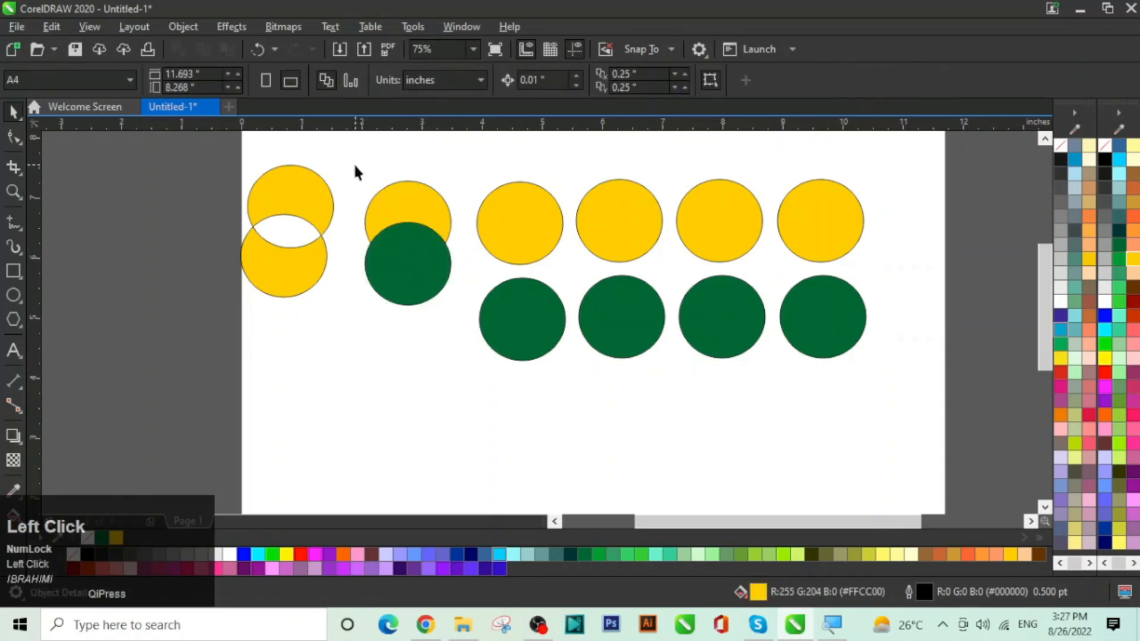
Step: Weld the second overlapping pair of circles into one shape and move it slightly up and left
drag(355, 167, 460, 323)
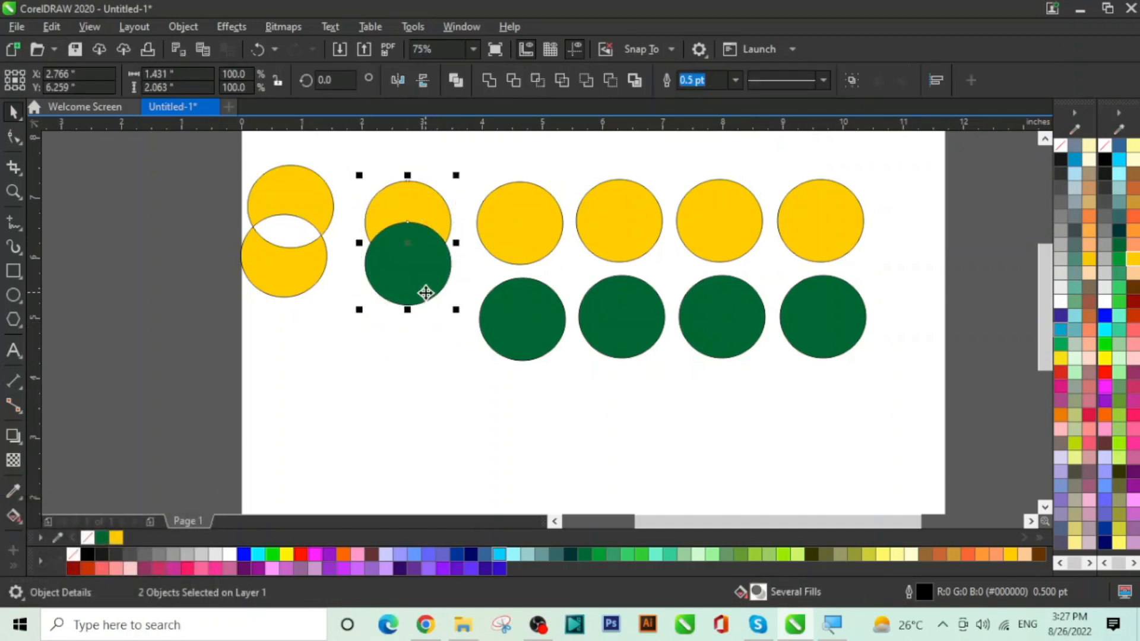
click(494, 81)
click(404, 378)
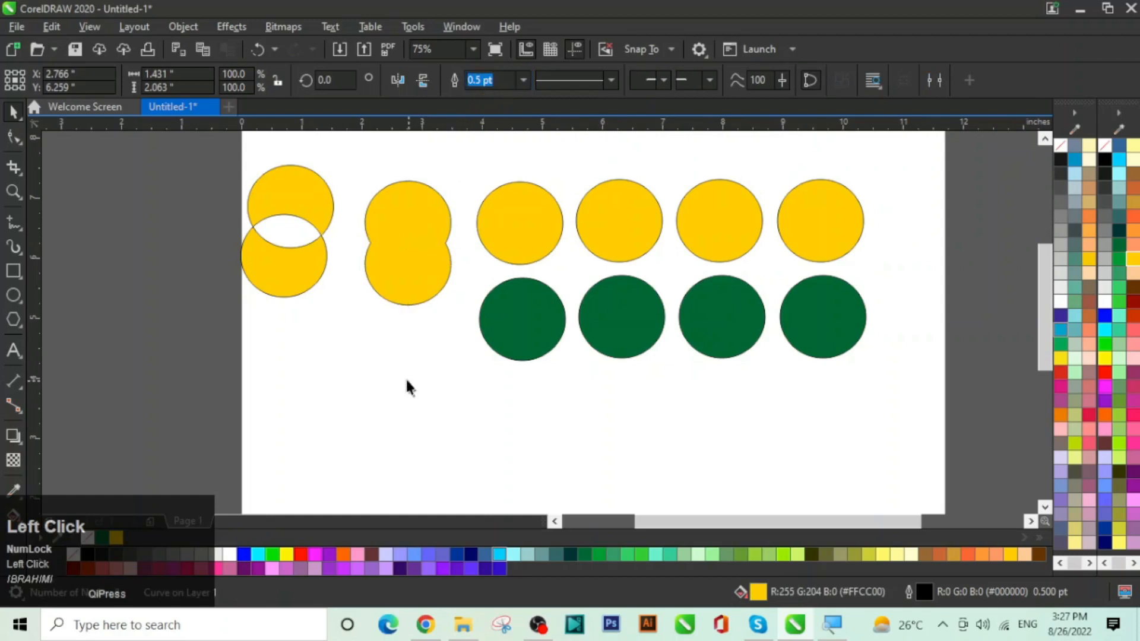
drag(414, 282, 388, 256)
click(443, 384)
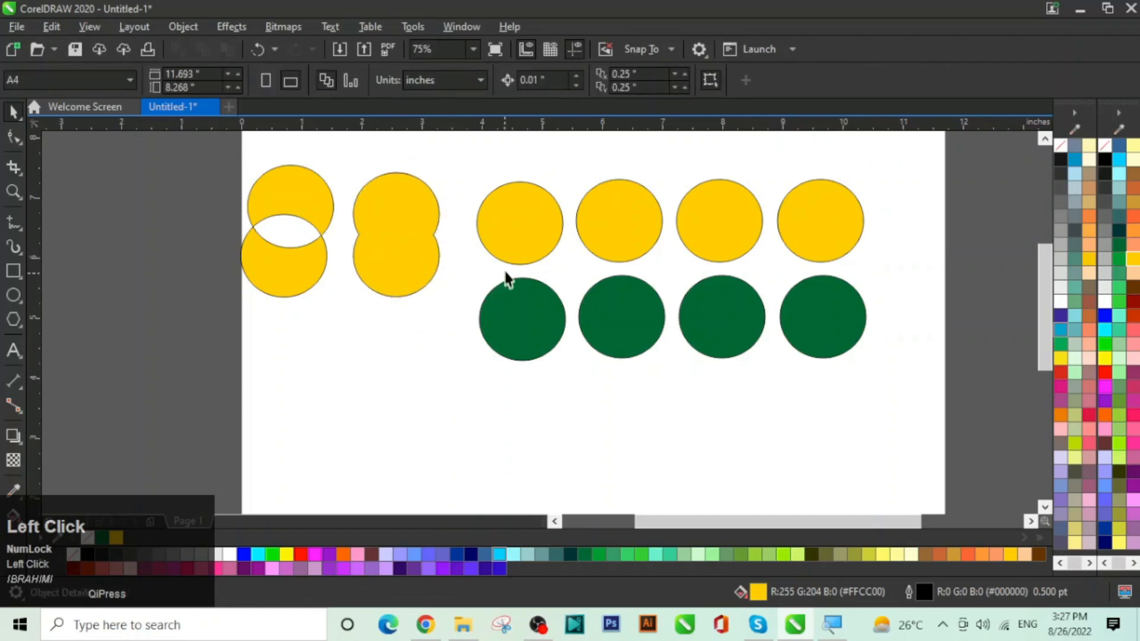
Step: Overlap the third green circle on the yellow circle above it and trim the yellow circle with it
click(516, 235)
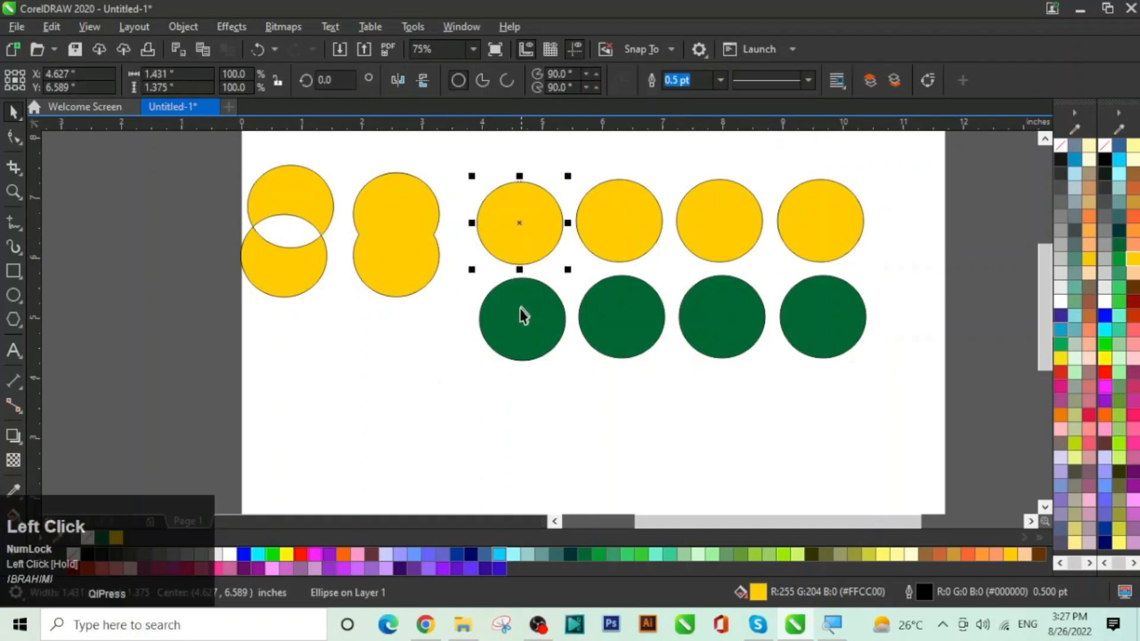
drag(520, 314, 519, 265)
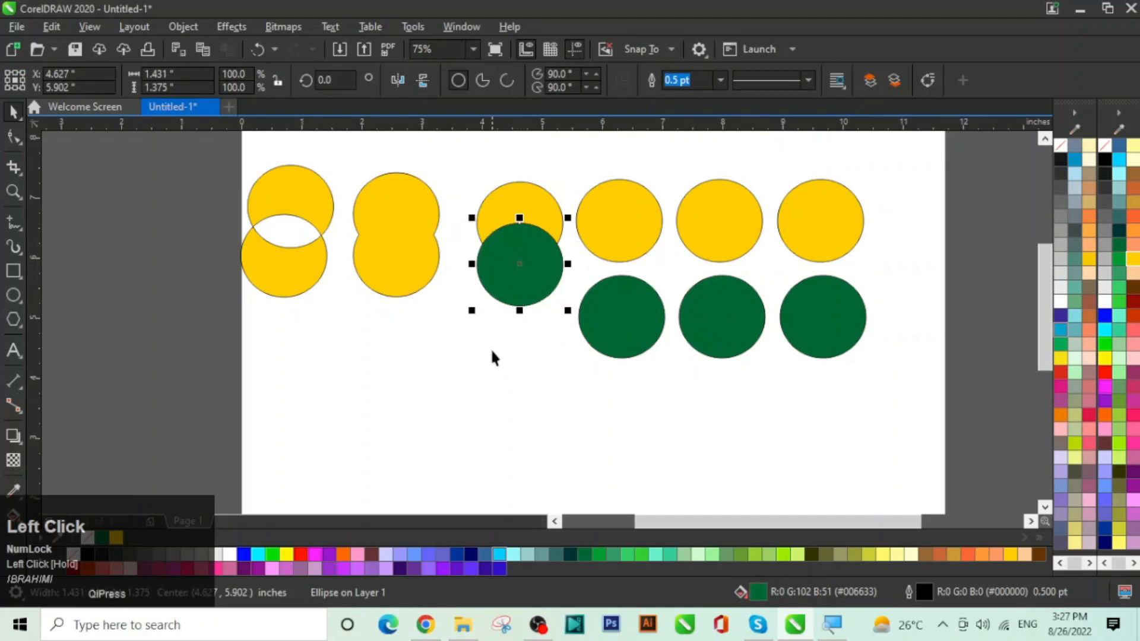
drag(461, 158, 569, 324)
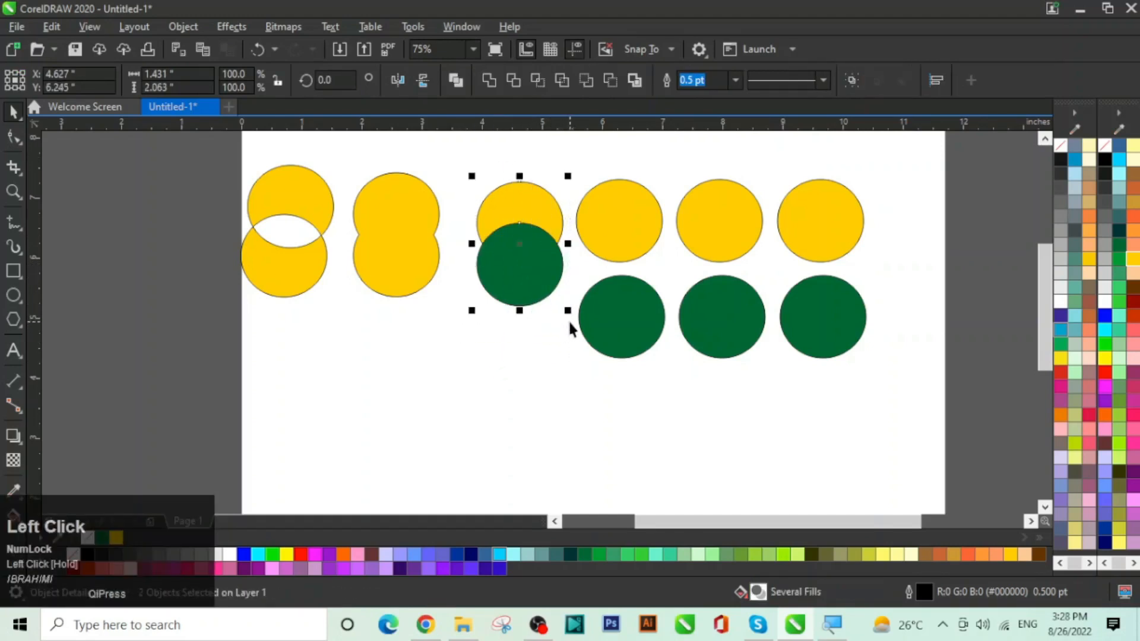
click(515, 81)
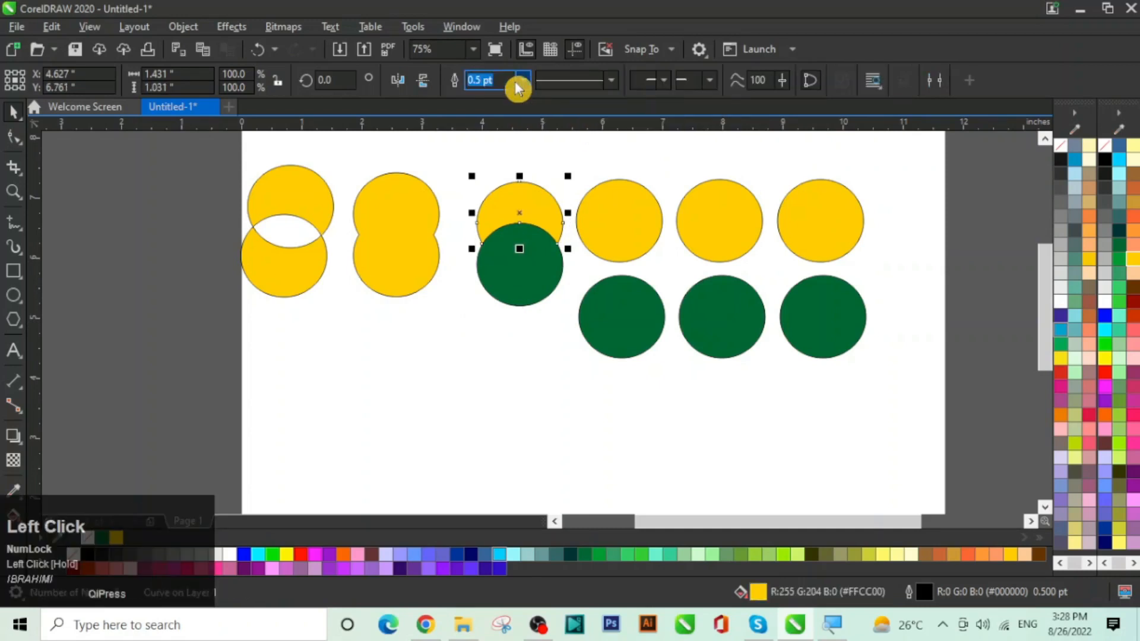
click(527, 315)
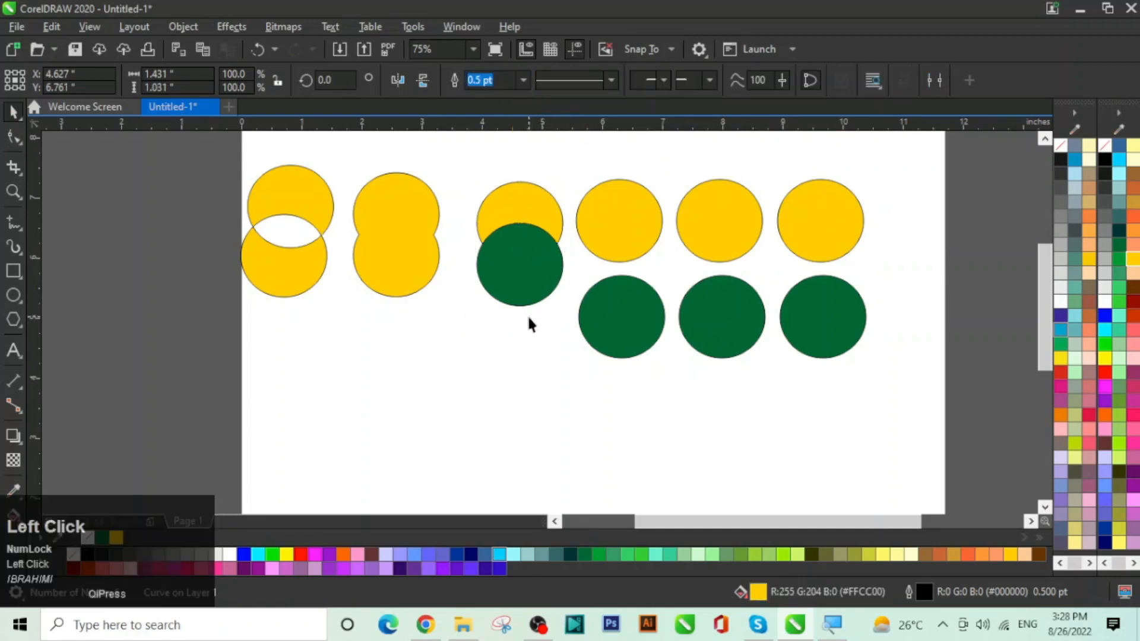
Step: Pull the third green circle off the trimmed yellow shape and arrange the two with a small gap between them
drag(519, 286, 514, 324)
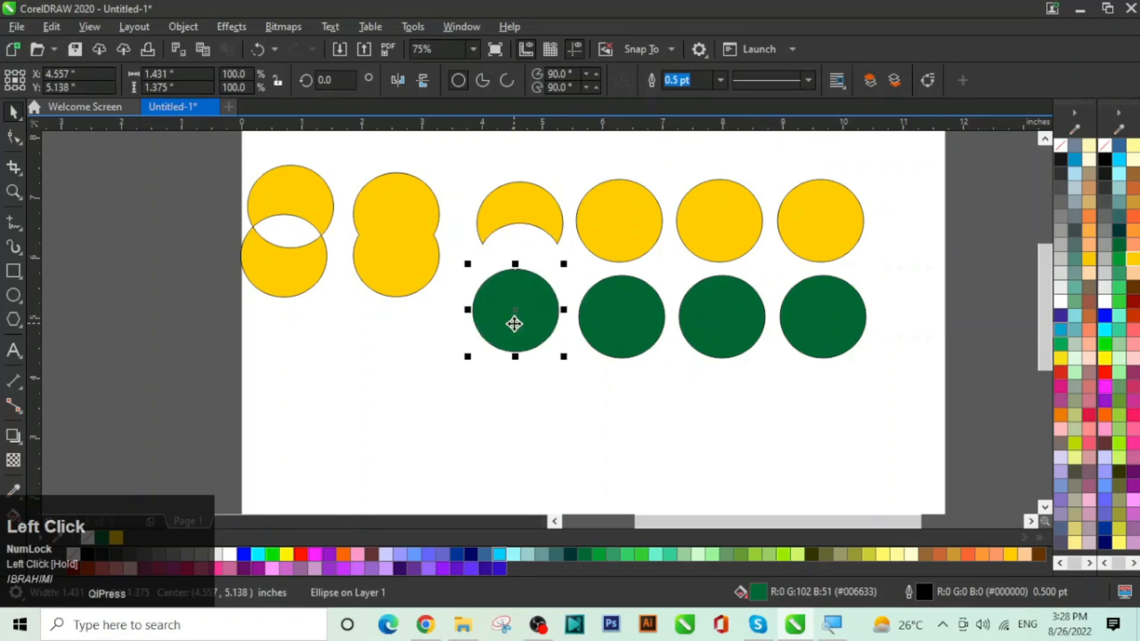
mouse_move(511, 202)
mouse_down()
mouse_move(494, 193)
mouse_move(518, 203)
mouse_up()
click(536, 272)
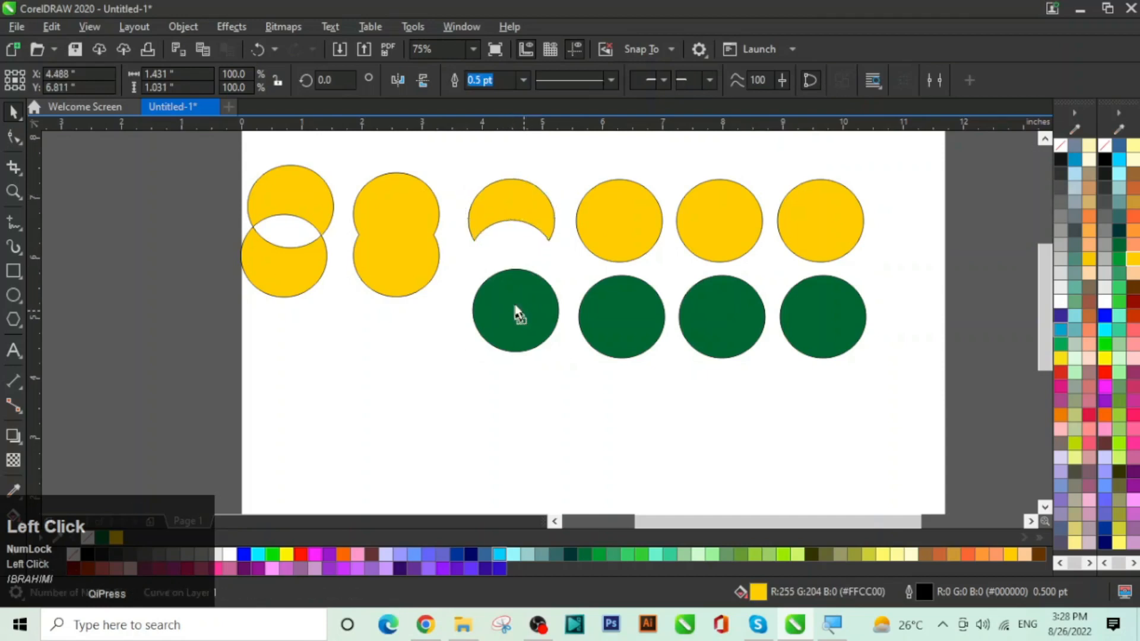
drag(520, 311, 517, 278)
click(527, 382)
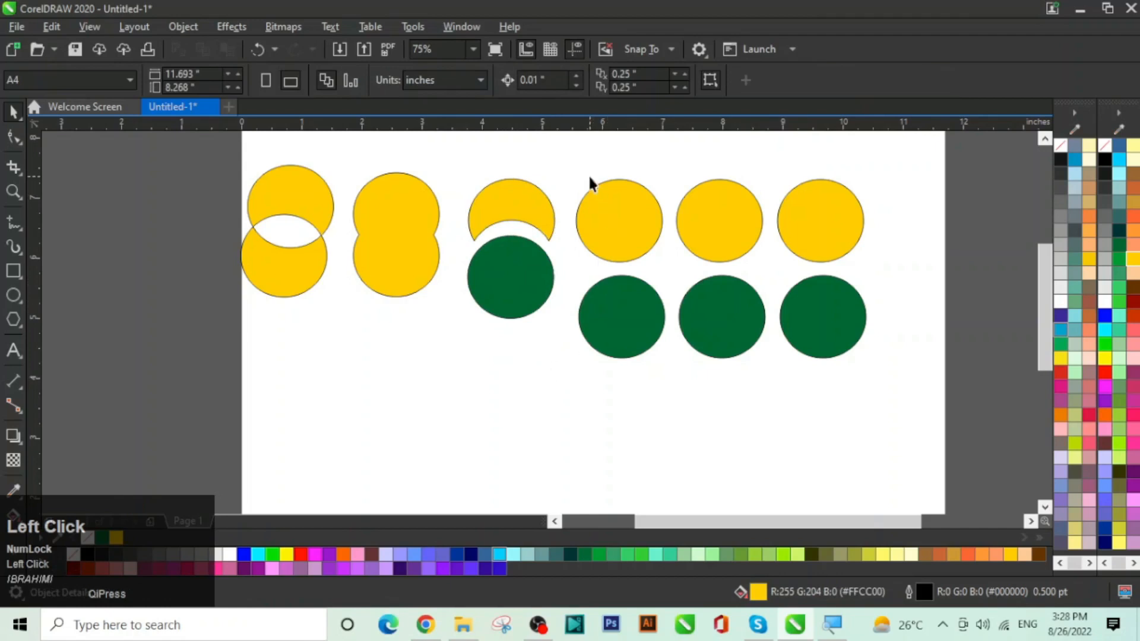
Step: Move the fourth green circle up to overlap the yellow circle above it and apply Intersect to the pair
click(608, 218)
drag(629, 318, 617, 271)
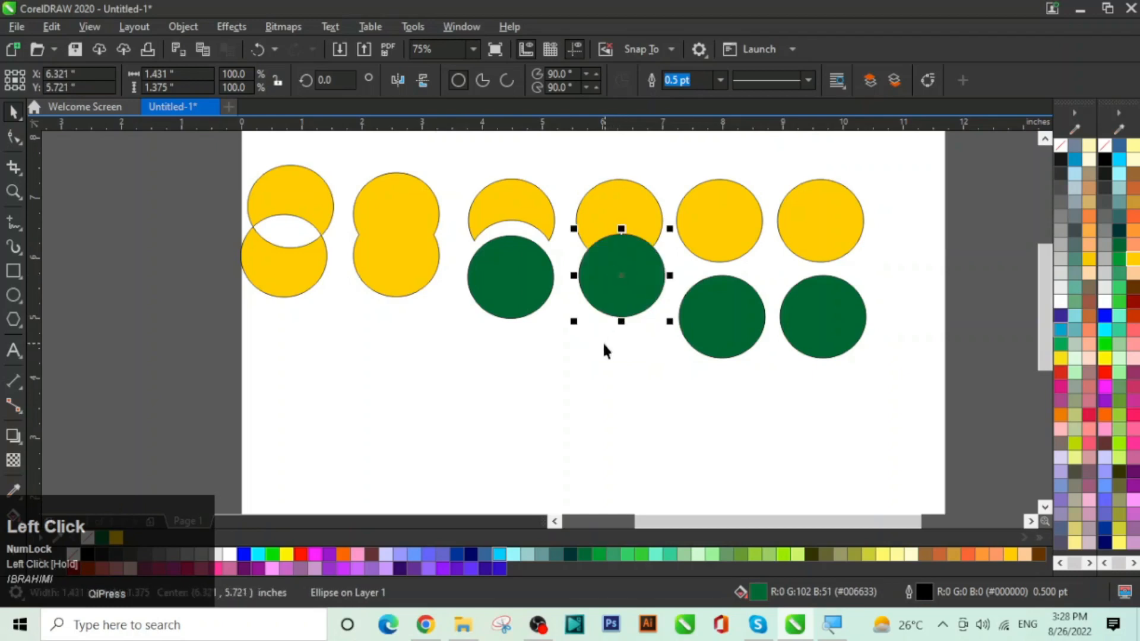
drag(569, 157, 670, 326)
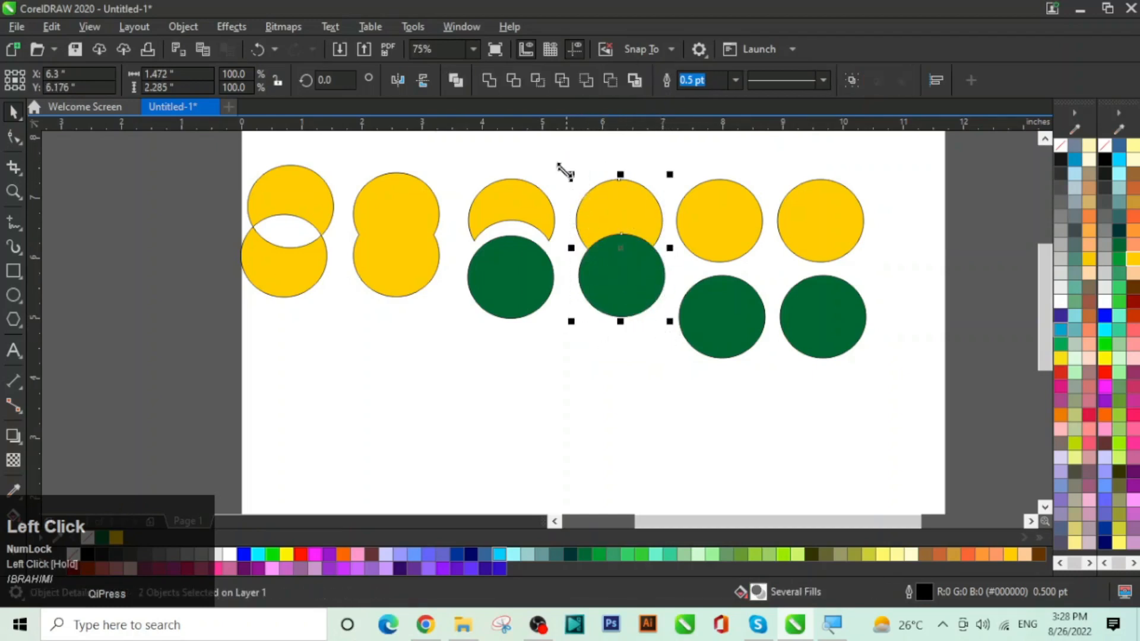
click(537, 80)
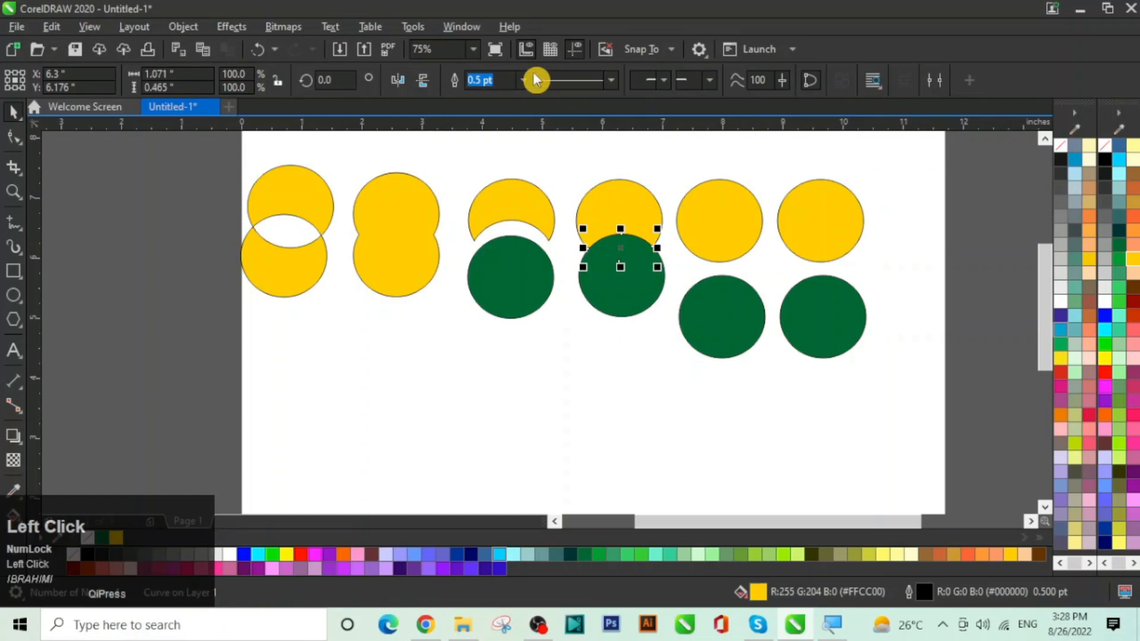
Step: Separate the fourth pair, moving the green circle down and the yellow circle up to isolate the lens-shaped intersection
click(625, 342)
drag(610, 294, 615, 323)
drag(634, 212, 630, 174)
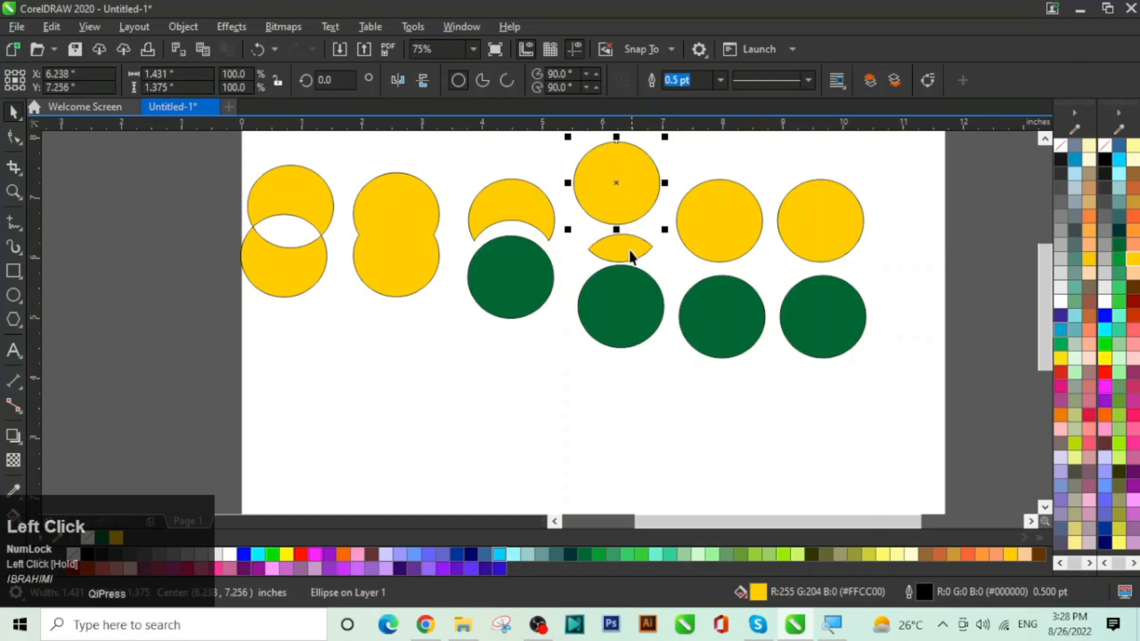
click(618, 255)
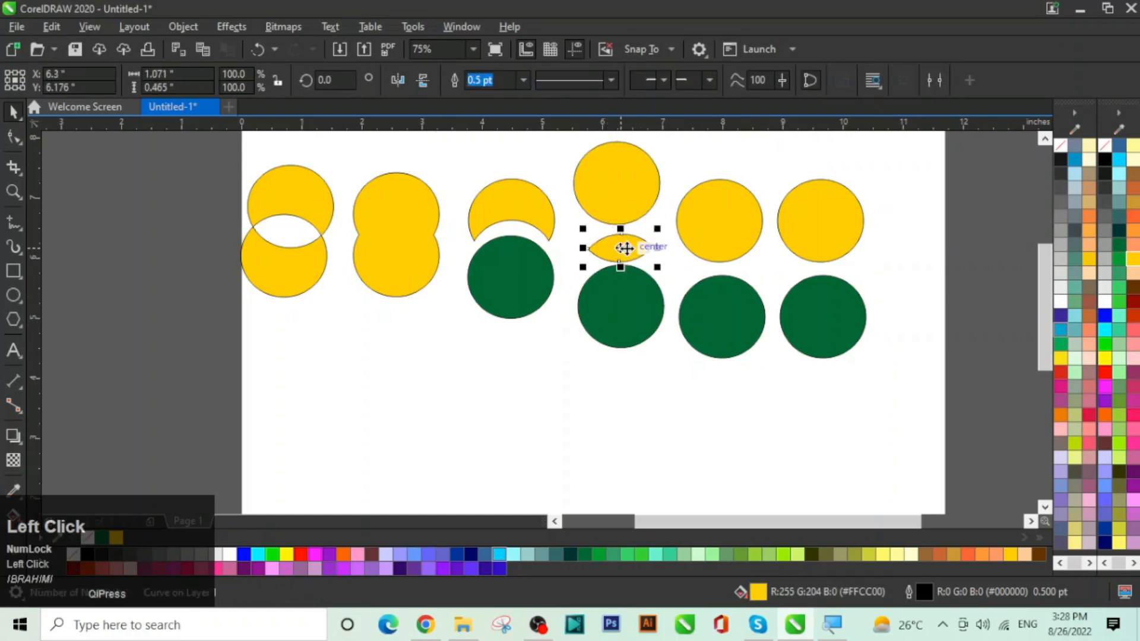
click(554, 369)
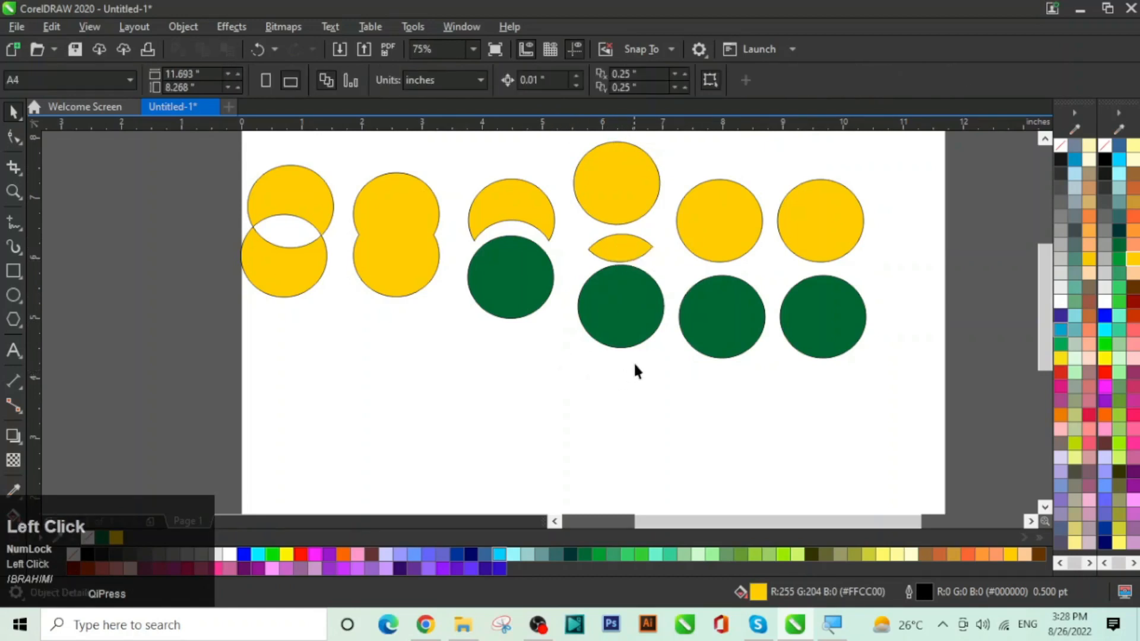
Step: Overlap the fifth yellow and green circles and apply Simplify to the pair
drag(727, 233, 730, 241)
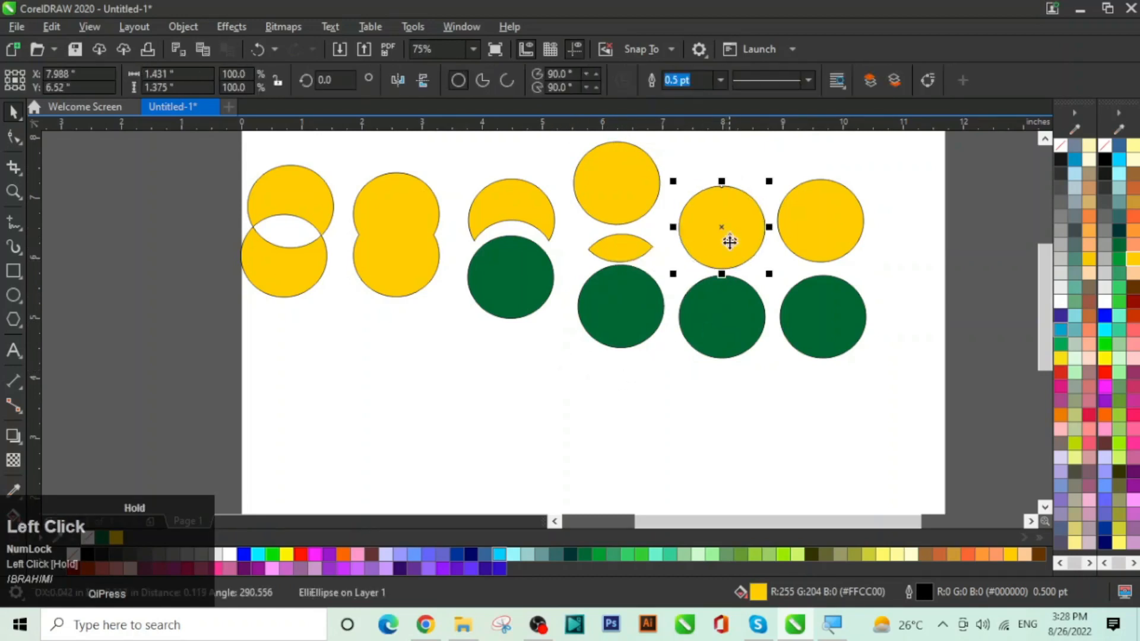
drag(724, 309, 725, 270)
drag(672, 156, 776, 358)
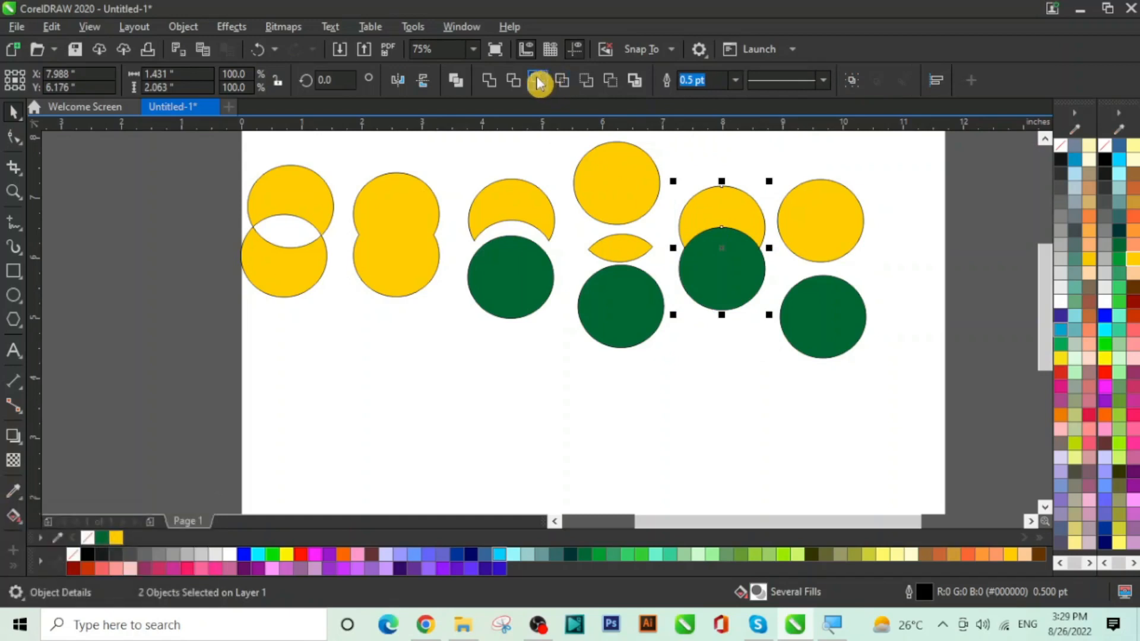
click(568, 86)
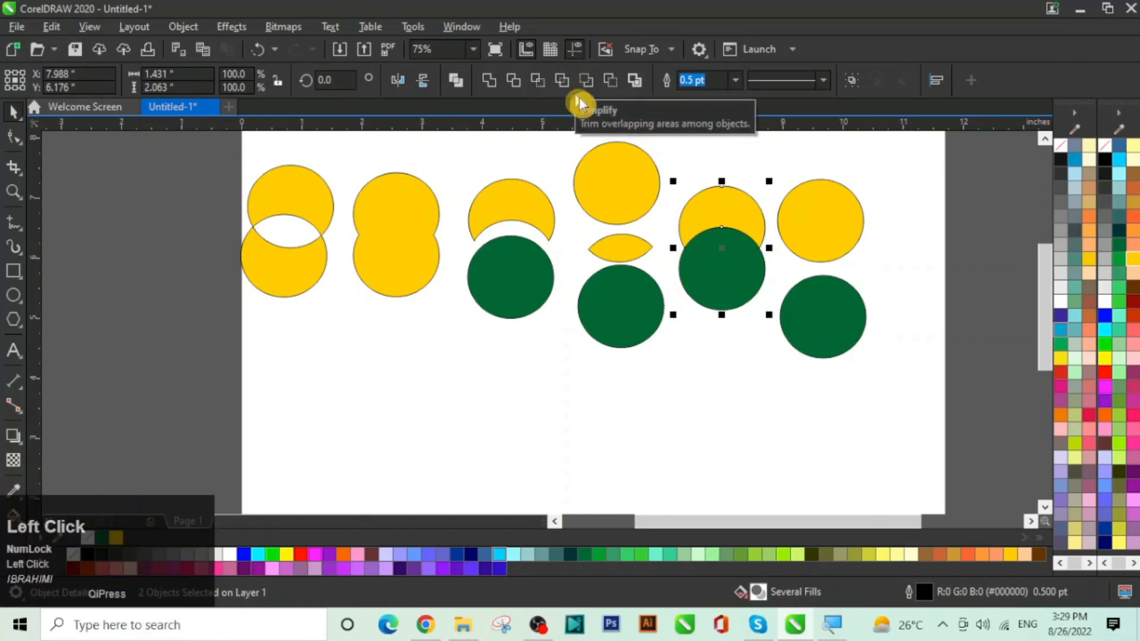
Step: Pull the fifth green circle off the simplified yellow shape and place it just below the cut-out
drag(723, 294, 736, 339)
click(736, 348)
drag(735, 224, 735, 209)
click(731, 294)
drag(730, 289, 732, 281)
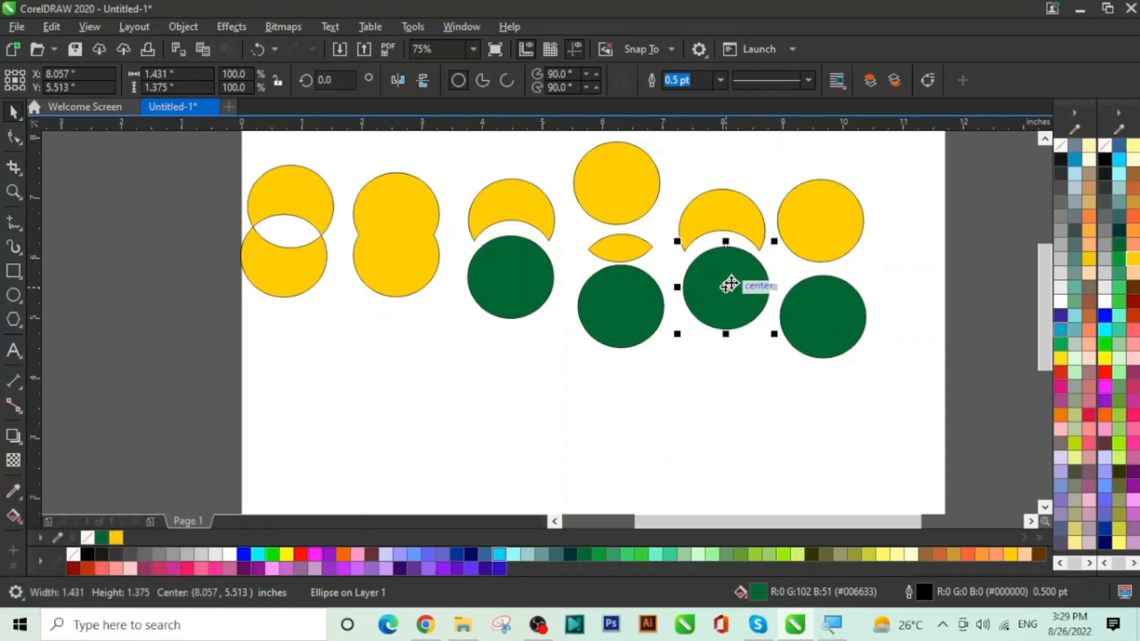
drag(477, 146, 549, 350)
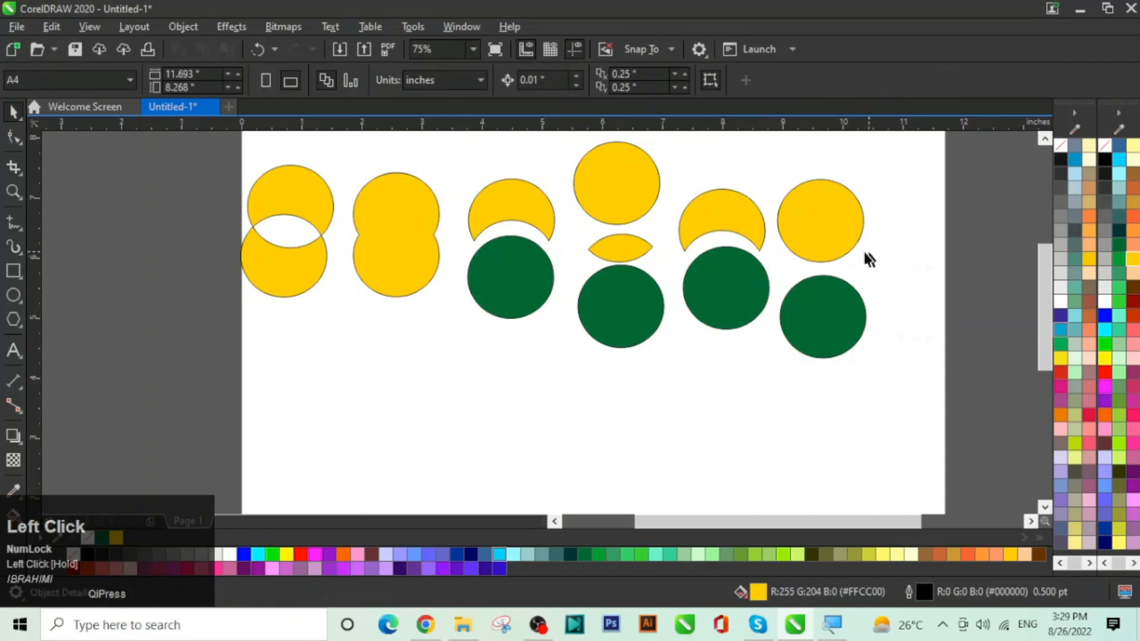
Step: Move the fifth green circle back up so it overlaps the simplified yellow shape
click(713, 288)
drag(712, 281, 718, 268)
right_click(717, 266)
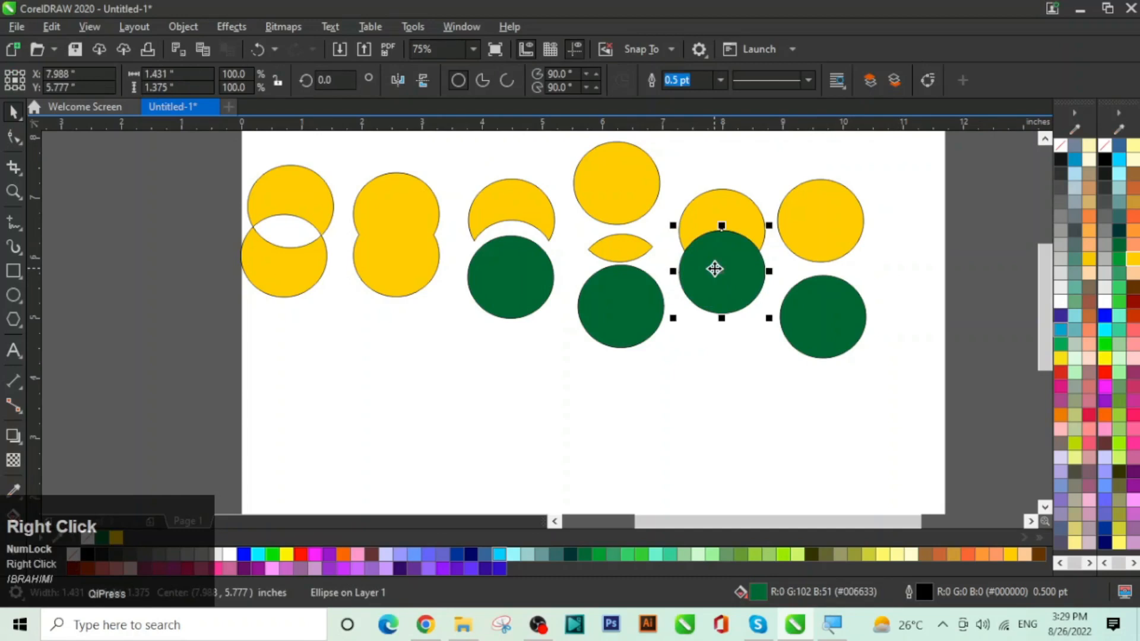
click(682, 392)
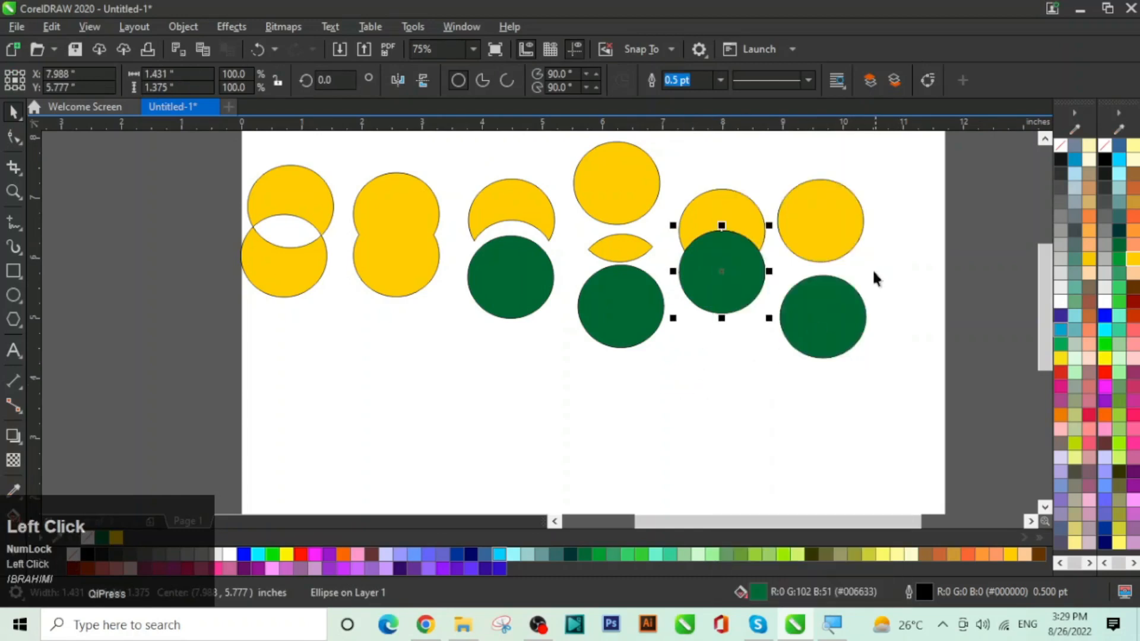
Step: Shift the sixth yellow circle right, overlap the green circle on it, and apply Front minus back to the pair
drag(840, 248, 870, 248)
drag(831, 327, 861, 280)
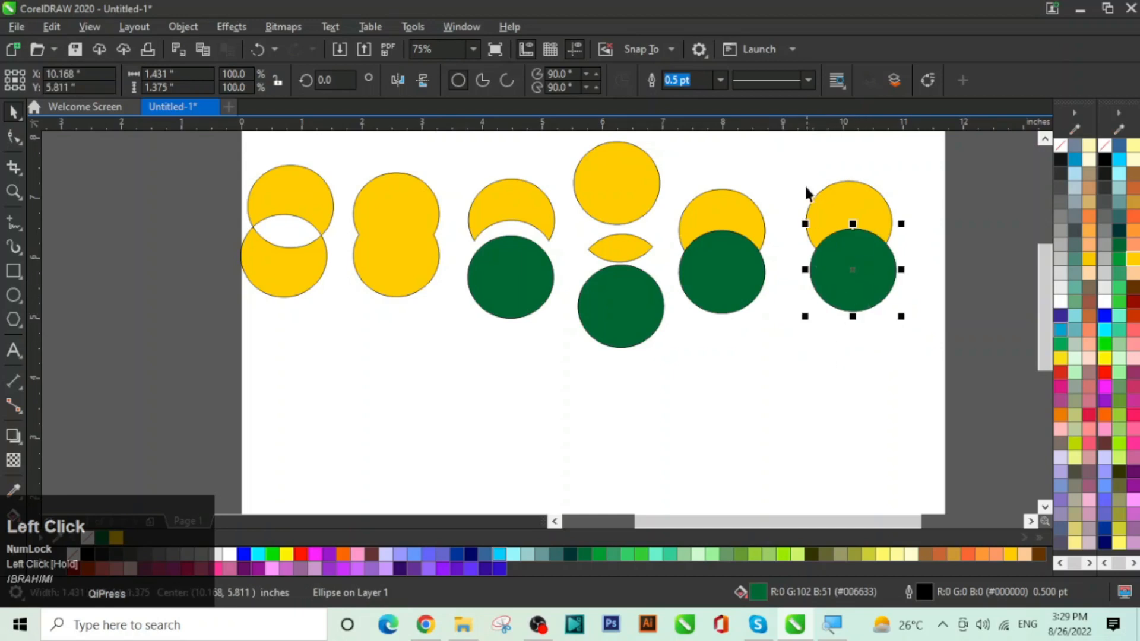
drag(797, 156, 930, 343)
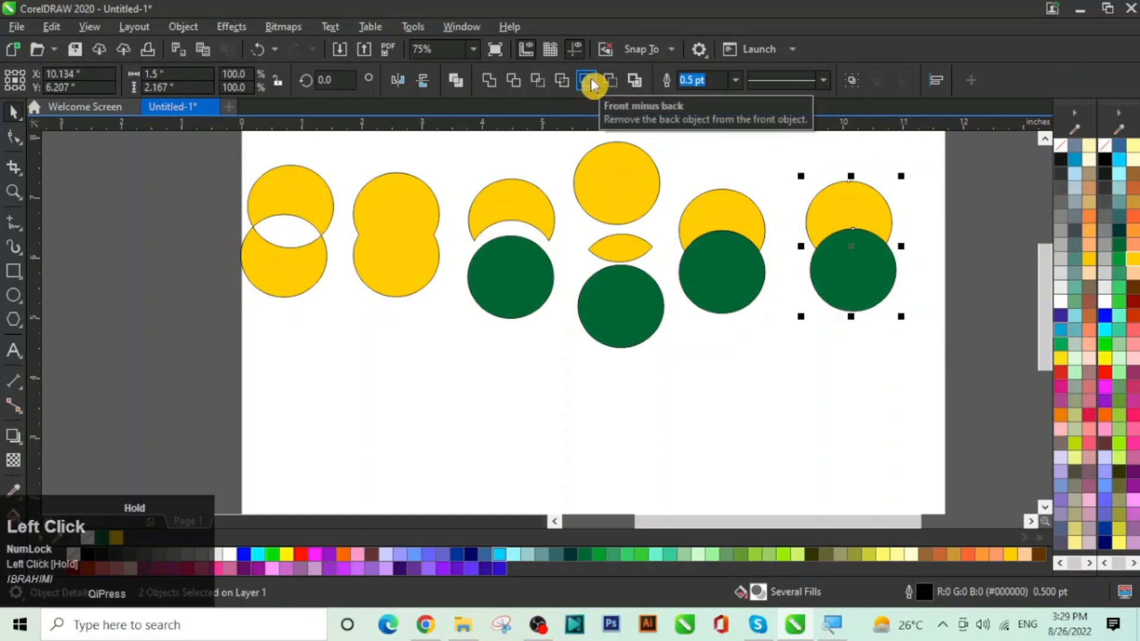
click(588, 81)
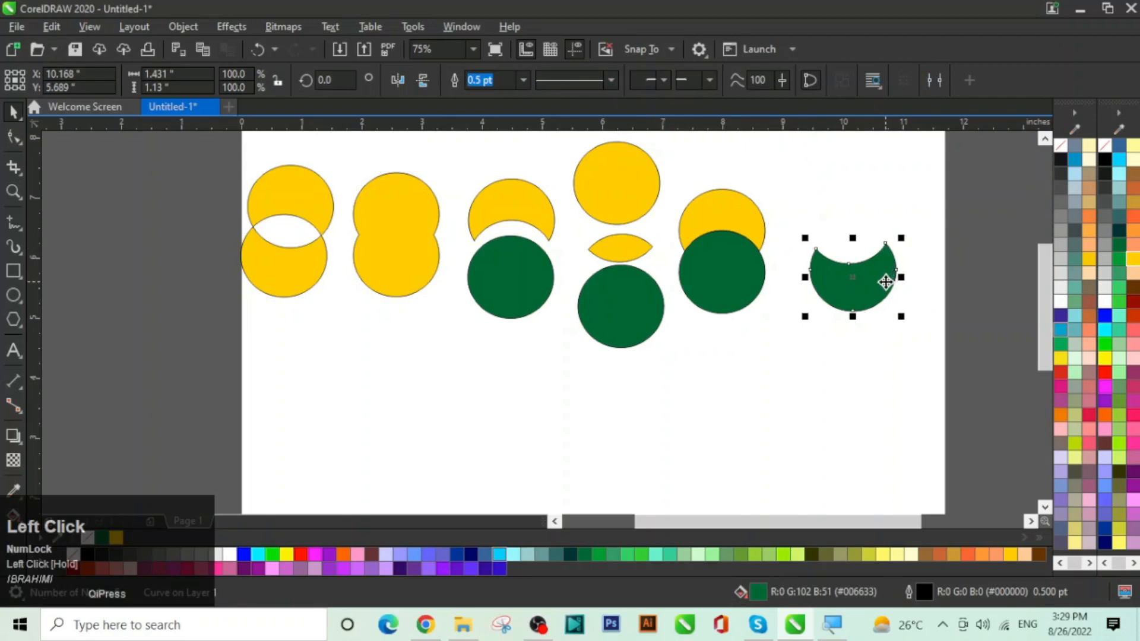
drag(886, 282, 879, 288)
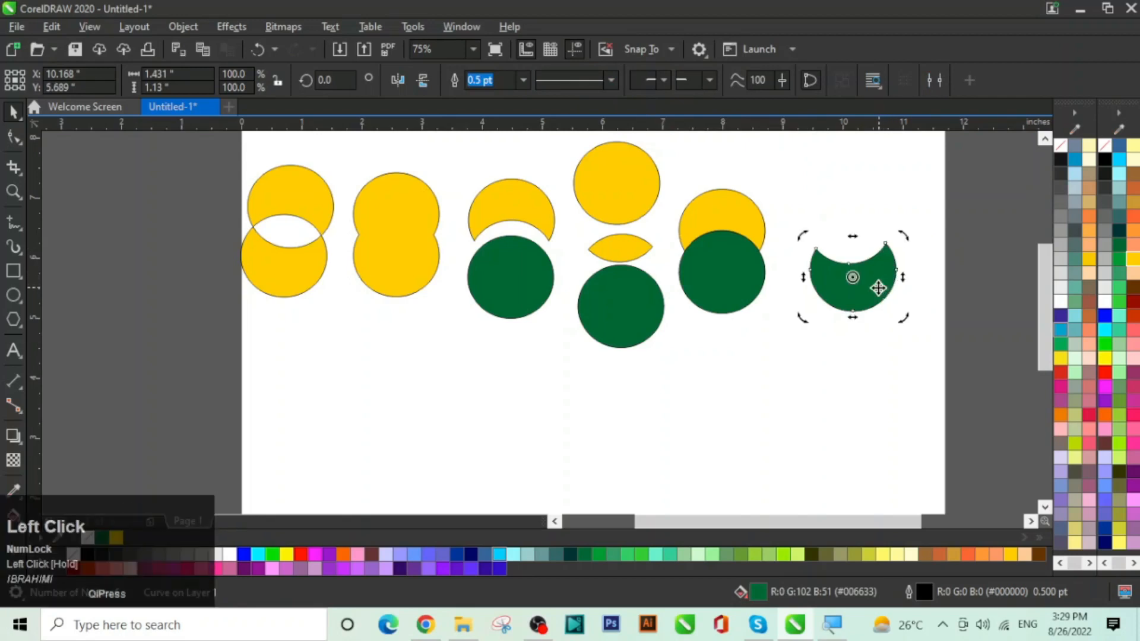
click(835, 395)
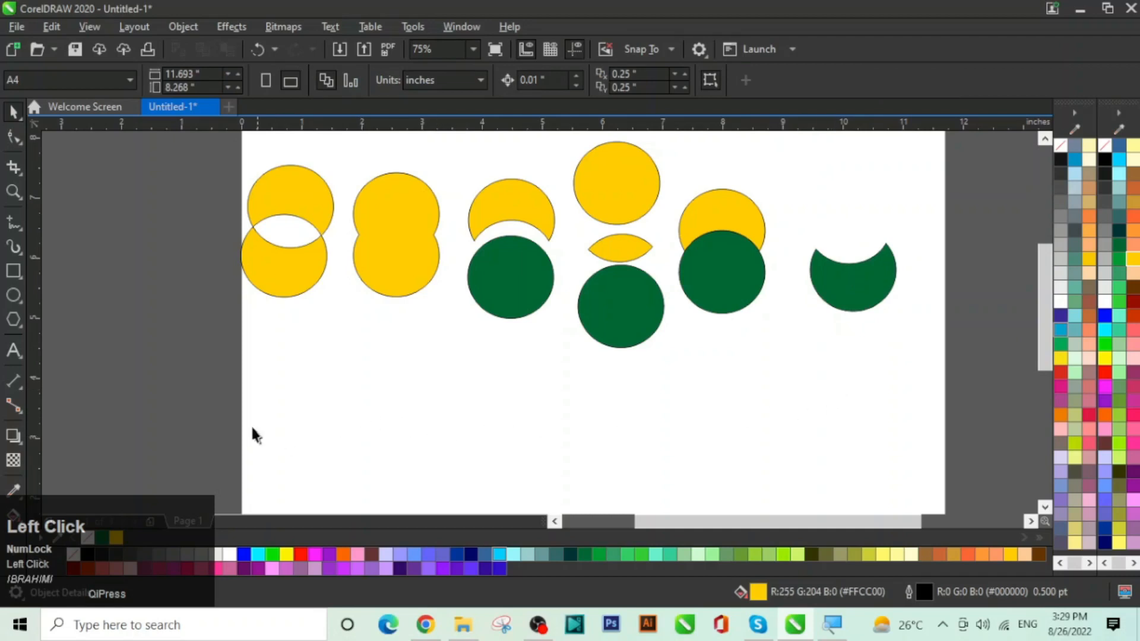
Step: Draw a yellow circle about 1.56 inches wide below the first pair and add an overlapping light green copy to its right
click(14, 295)
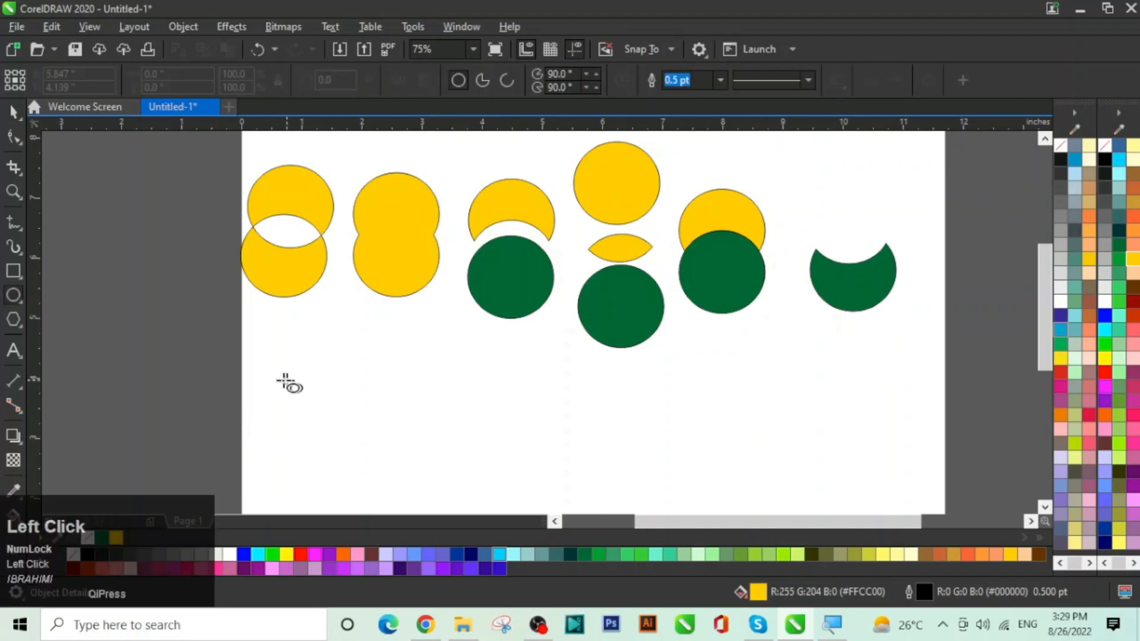
drag(267, 368, 368, 467)
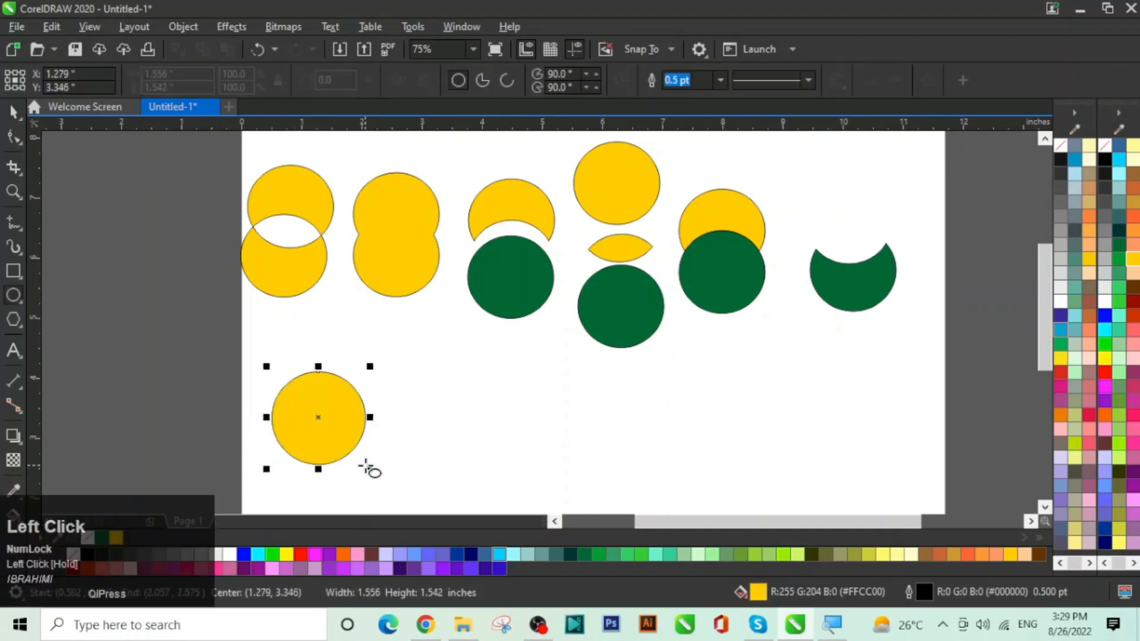
click(14, 111)
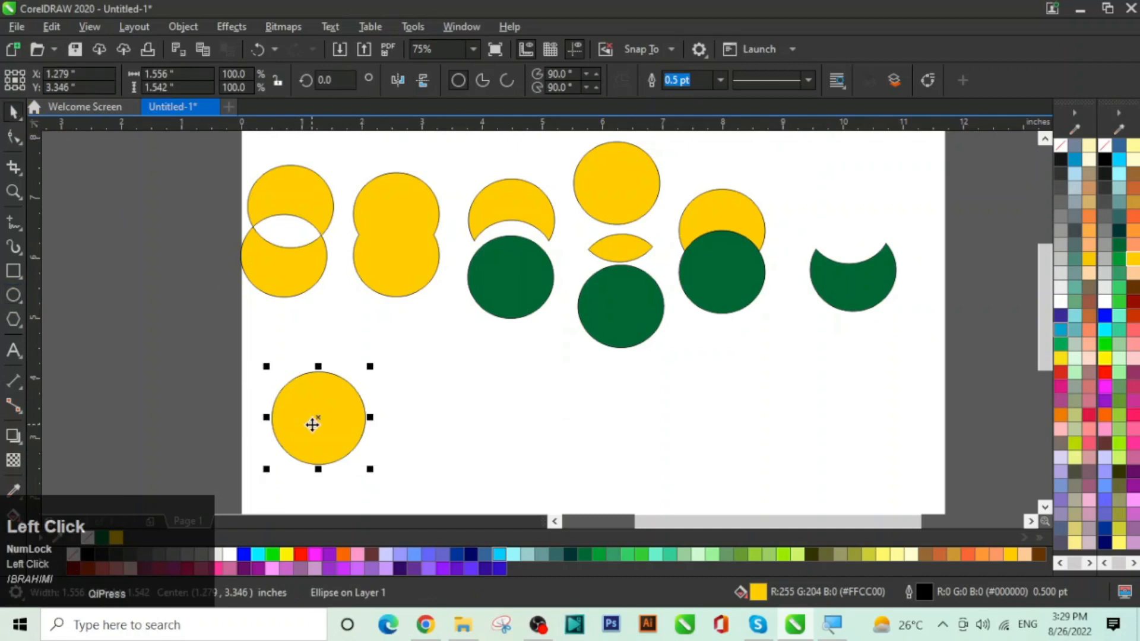
drag(316, 415, 372, 425)
right_click(372, 425)
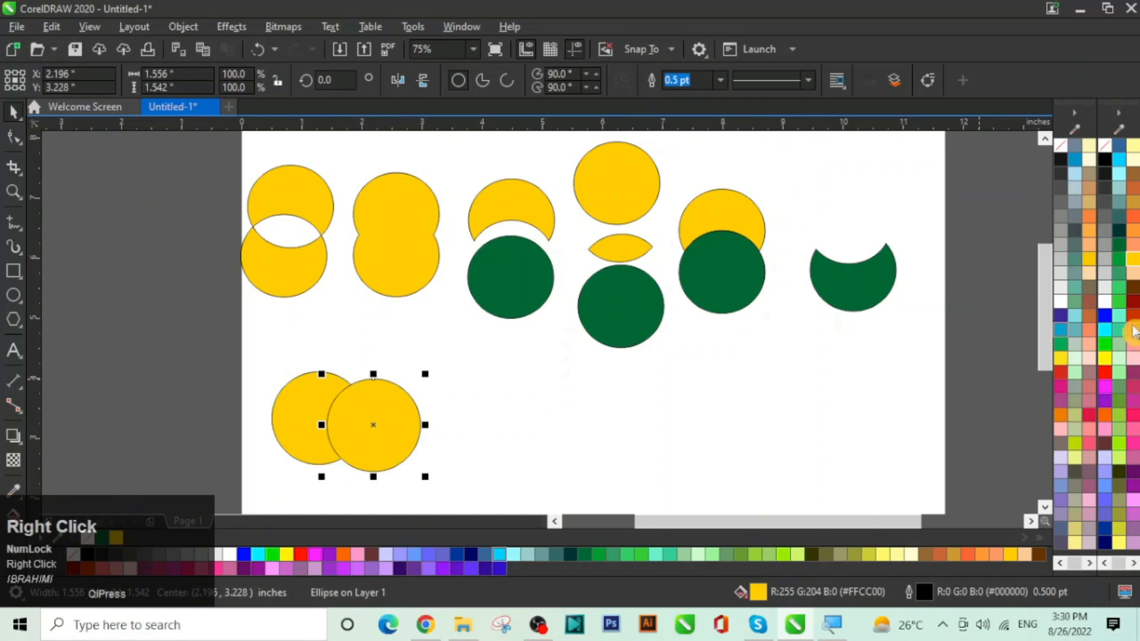
click(1119, 284)
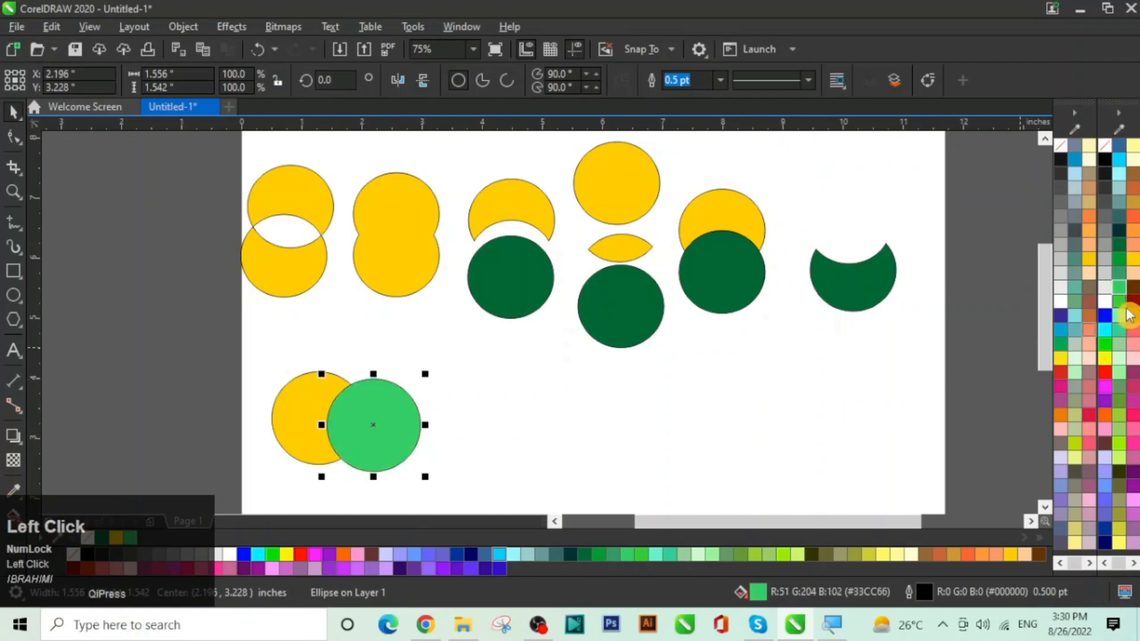
click(528, 417)
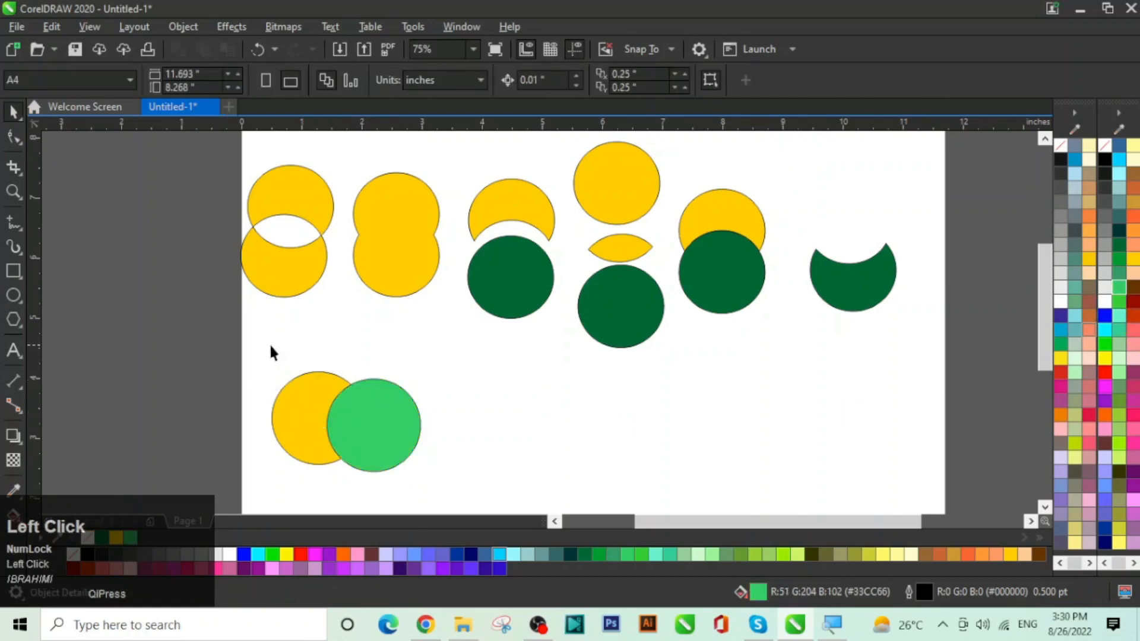
Step: Apply Back minus front to the new yellow and light green circles, leaving a yellow crescent
drag(270, 348, 453, 475)
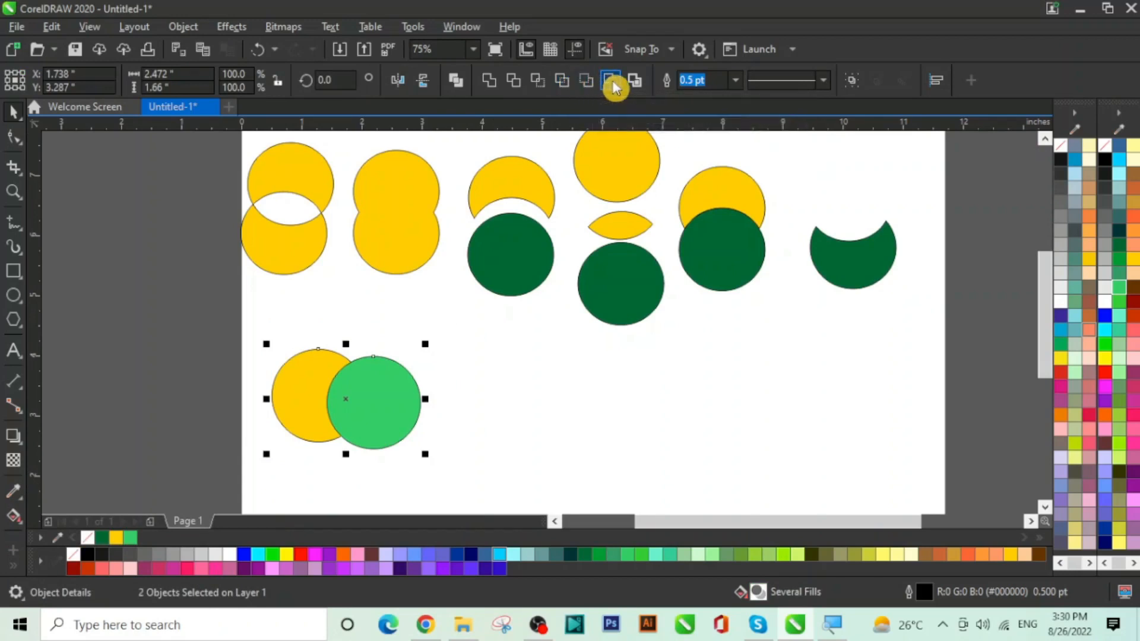
click(612, 83)
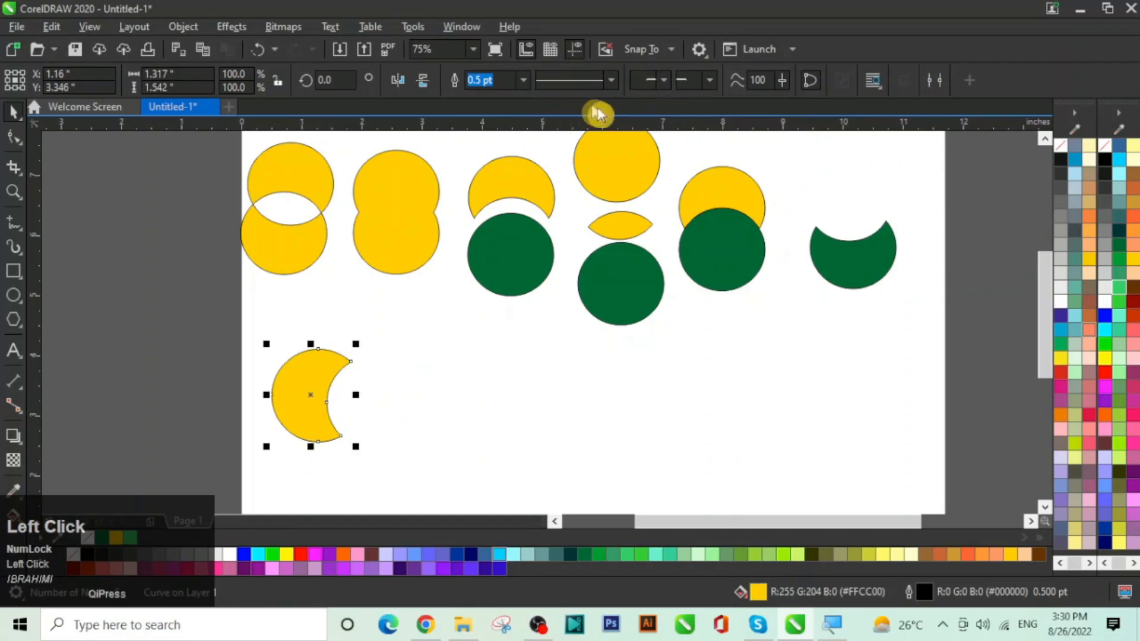
click(876, 263)
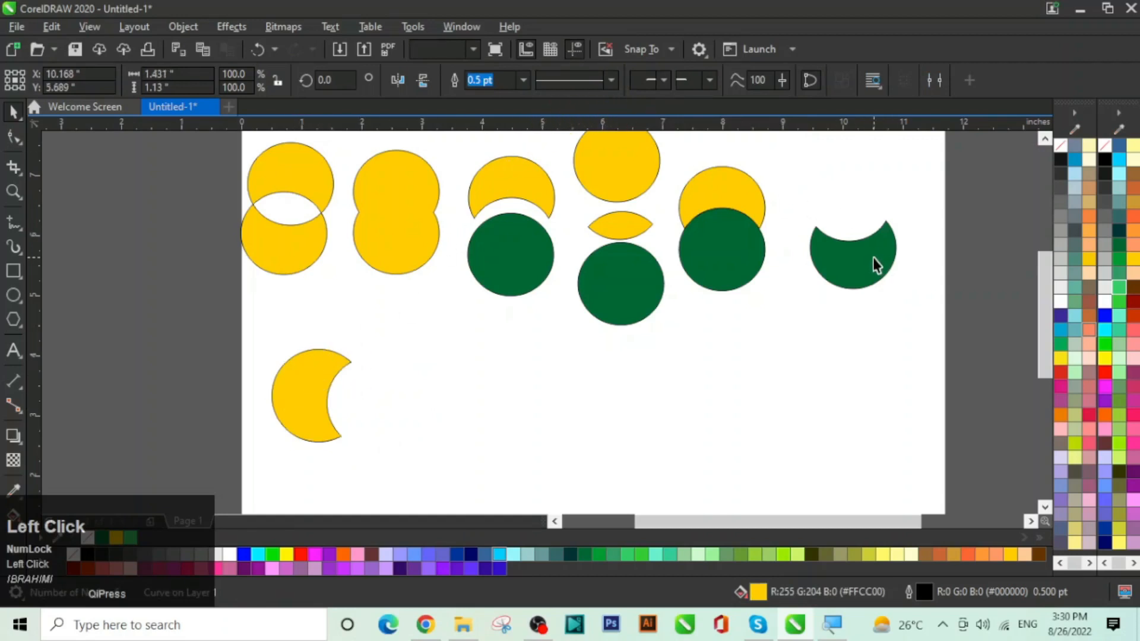
click(310, 402)
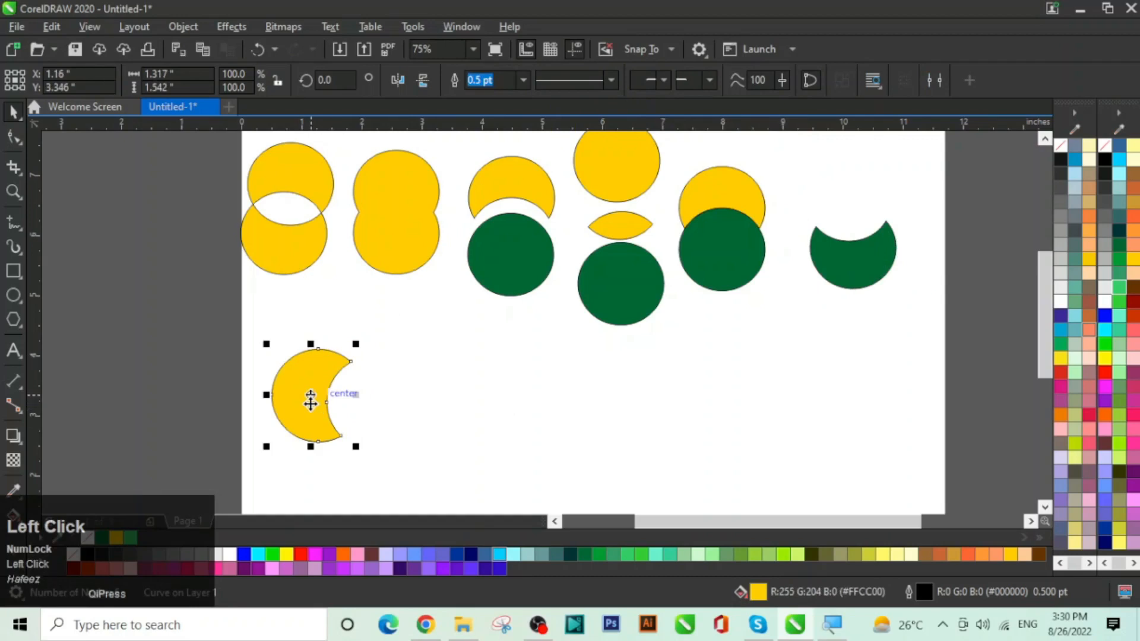
click(469, 395)
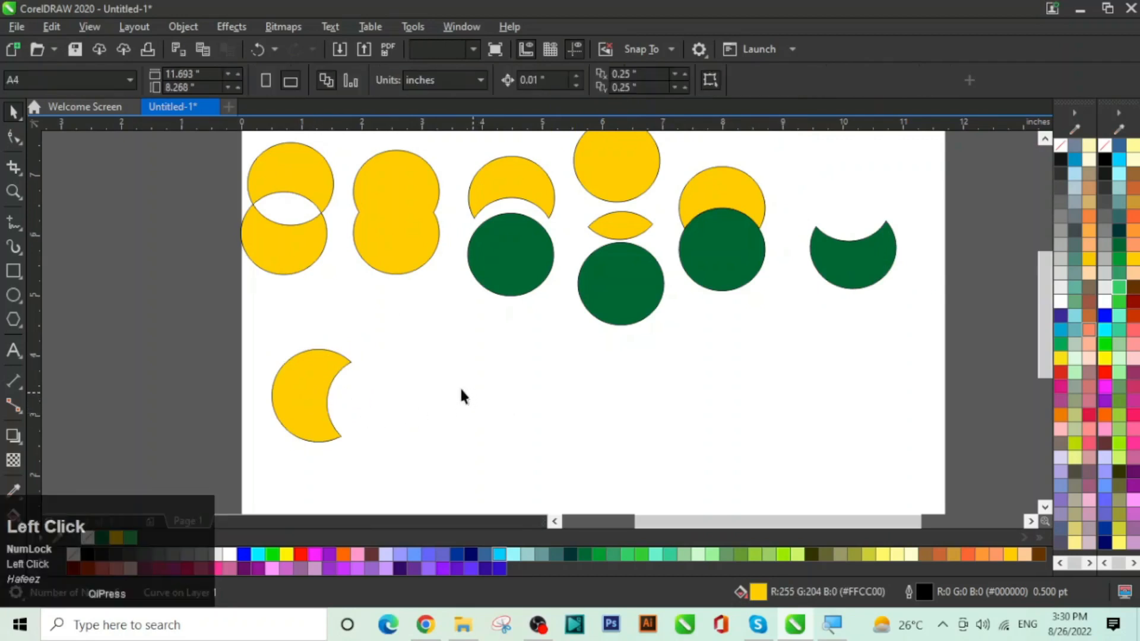
Step: Draw a light green circle about 1.4 inches across beside the crescent and add an overlapping dark red copy to its right
click(13, 295)
drag(451, 365, 534, 453)
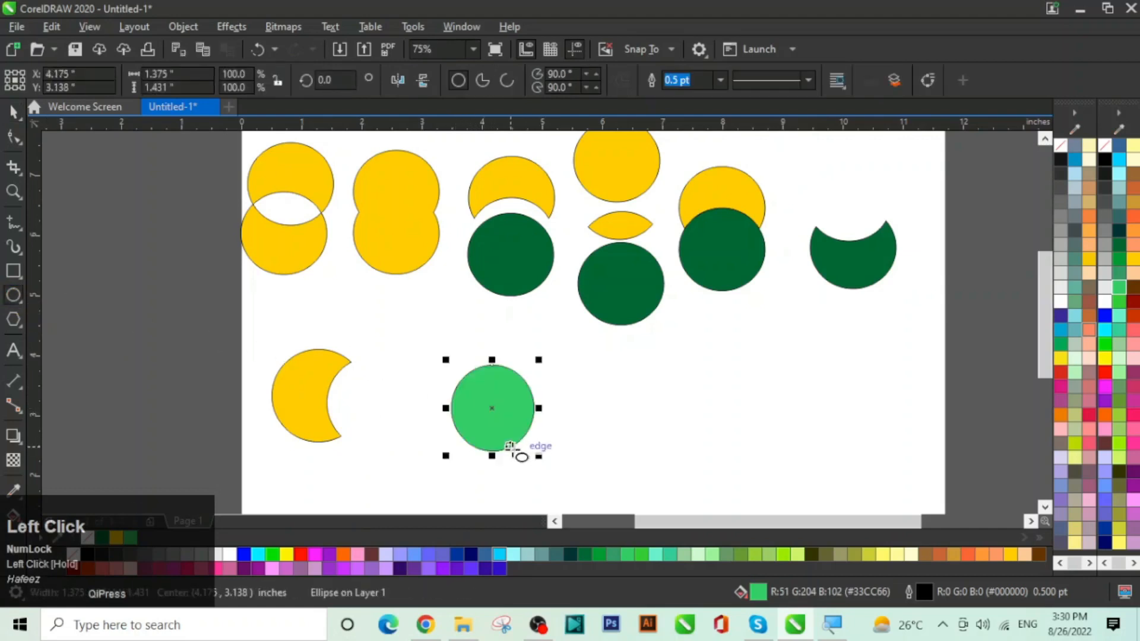
click(13, 111)
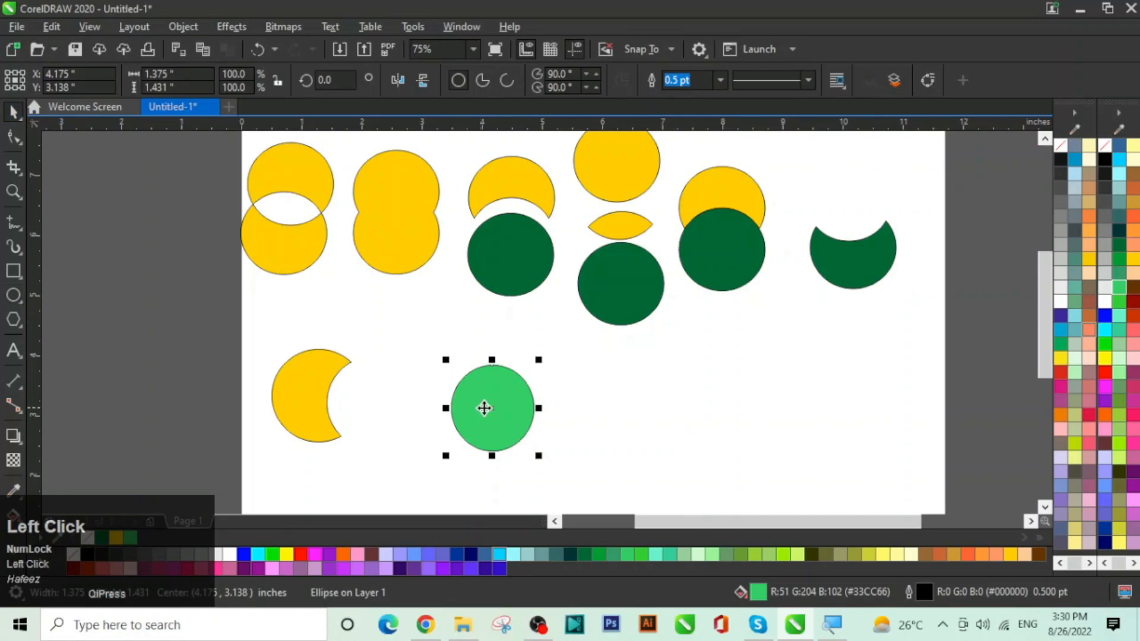
drag(484, 408, 533, 414)
right_click(534, 409)
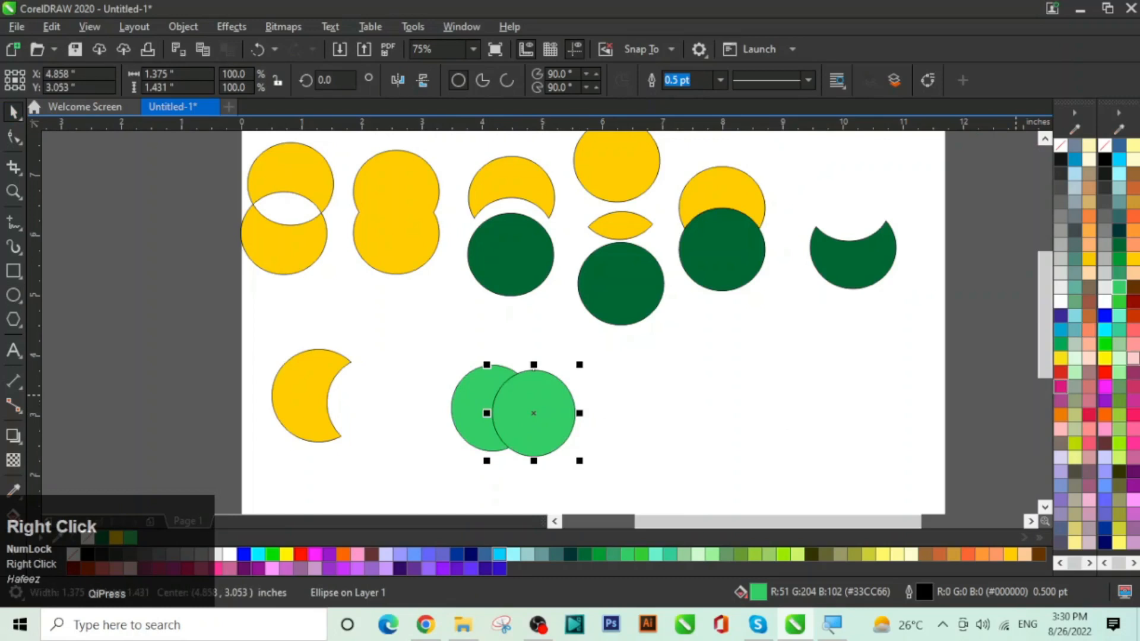
click(1132, 302)
click(740, 398)
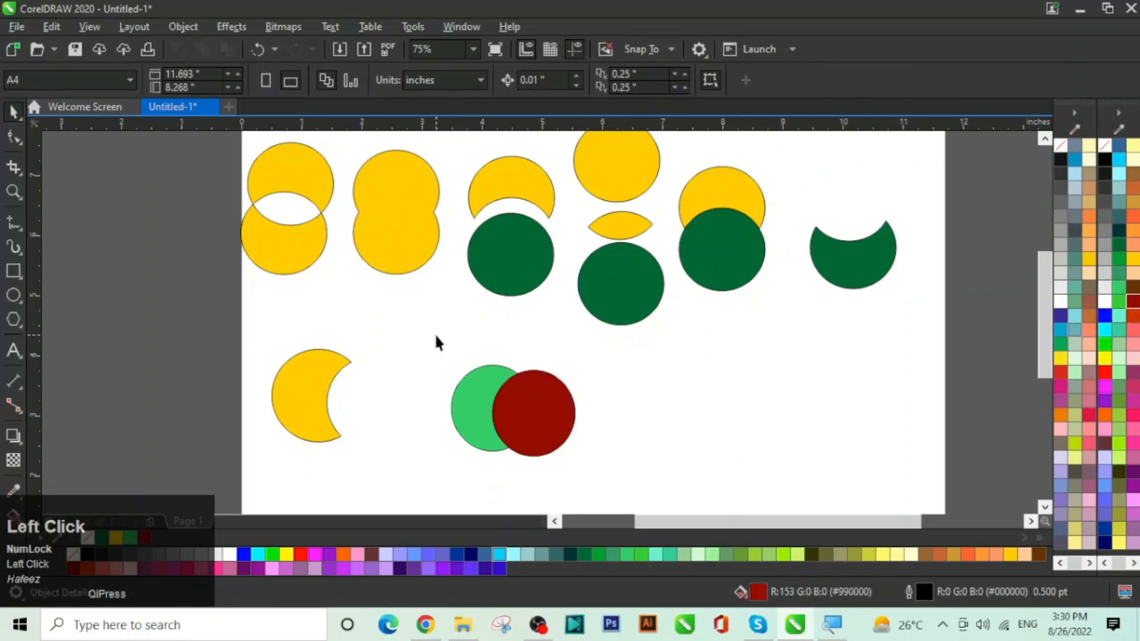
Step: Create a boundary around the overlapping light green and dark red circles and move the resulting dark red shape to their right
drag(435, 335, 623, 495)
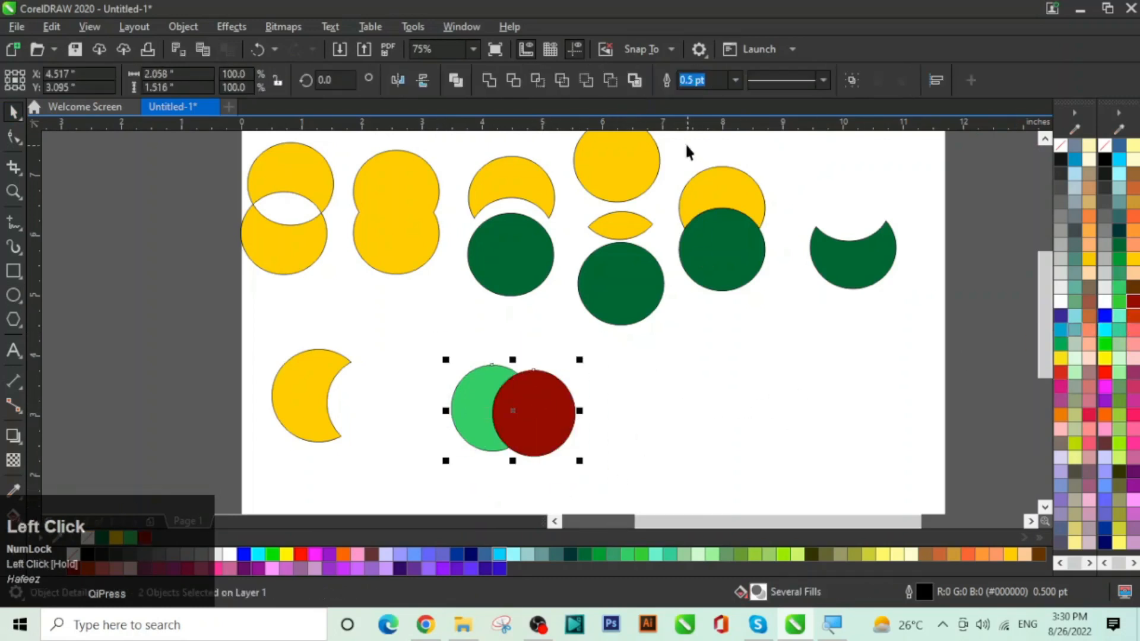
click(633, 85)
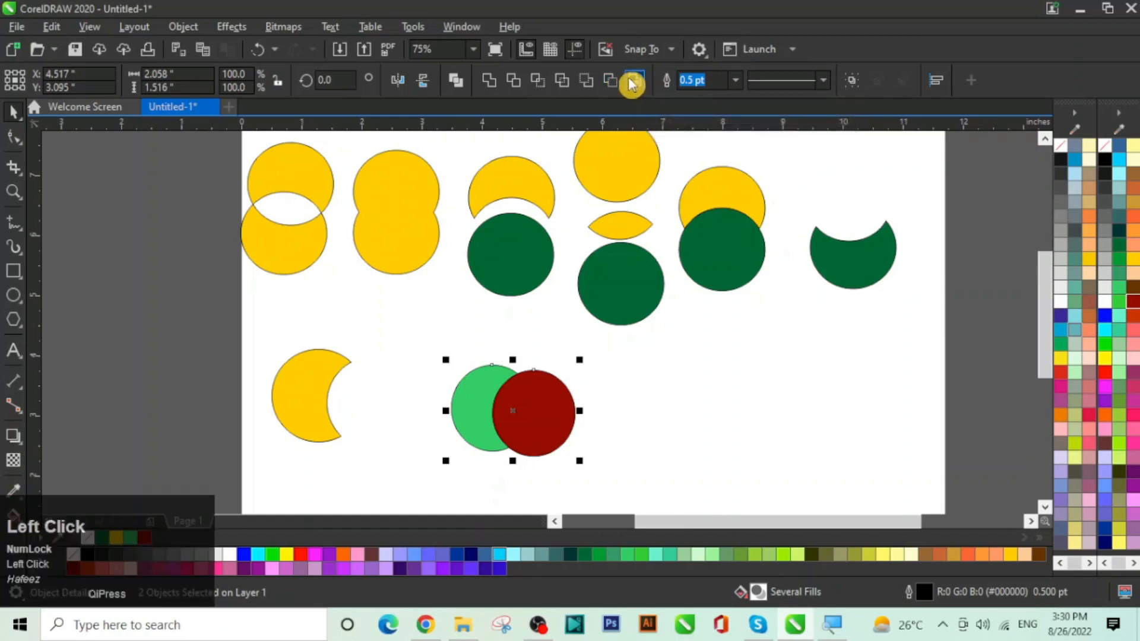
click(667, 439)
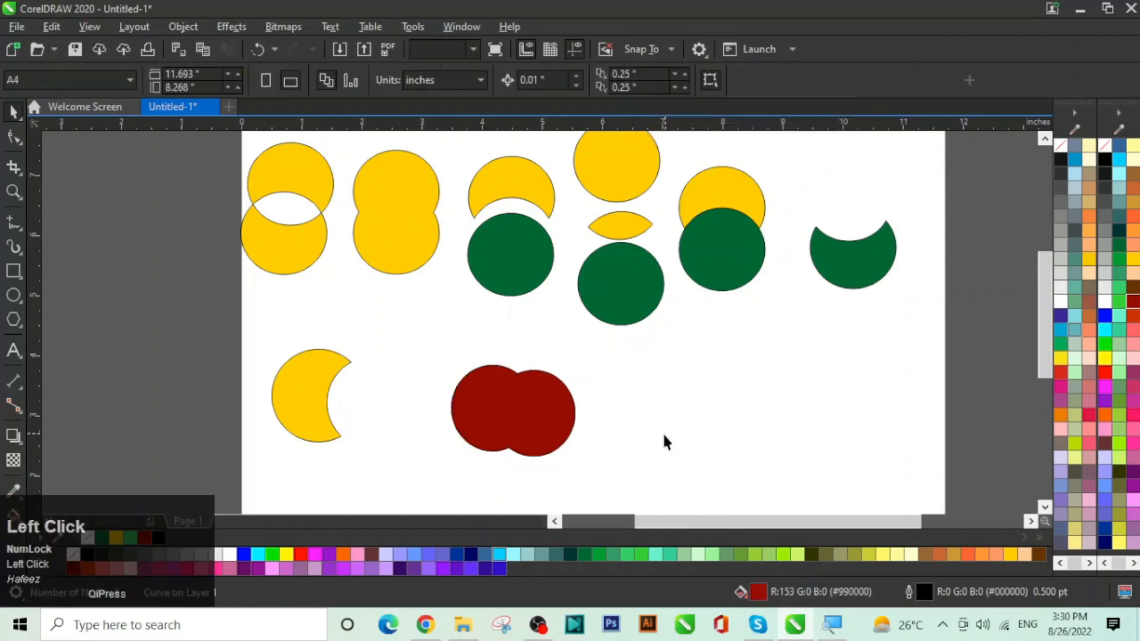
drag(536, 444, 684, 446)
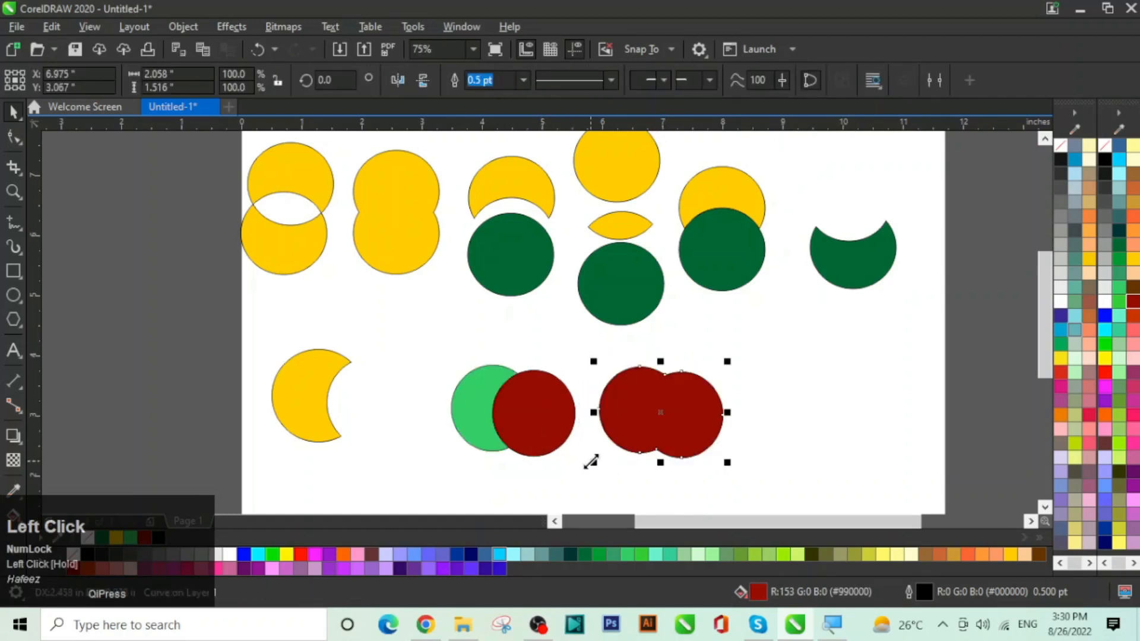
Step: Spread the light green and dark red circles slightly apart and place their dark red boundary shape just below them
click(542, 434)
click(452, 408)
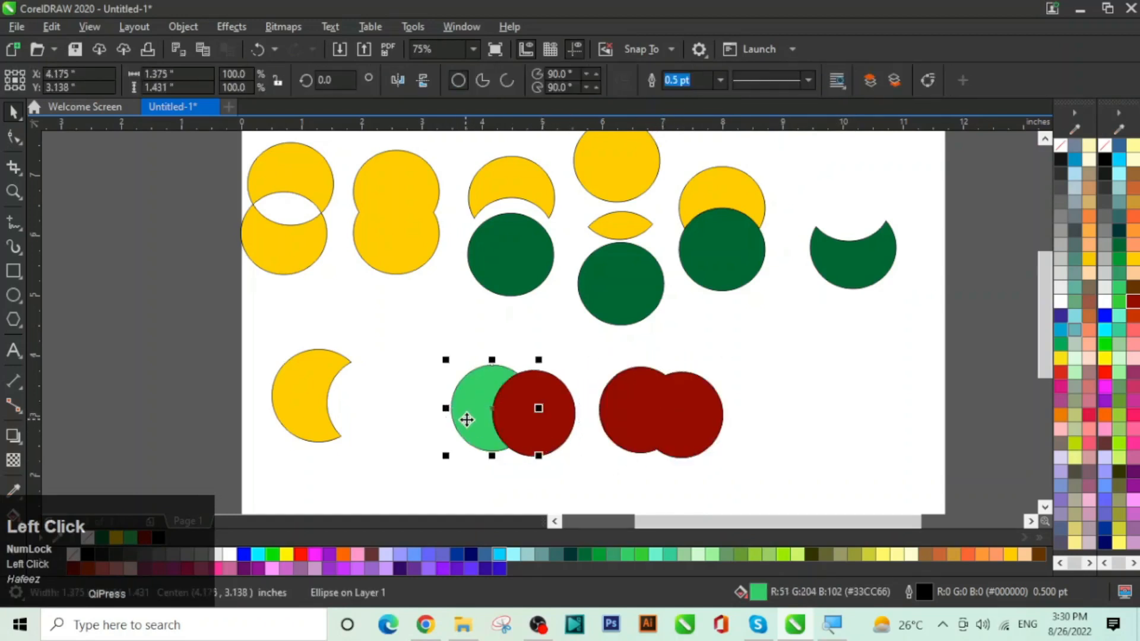
drag(452, 408, 433, 407)
drag(549, 418, 559, 409)
click(677, 401)
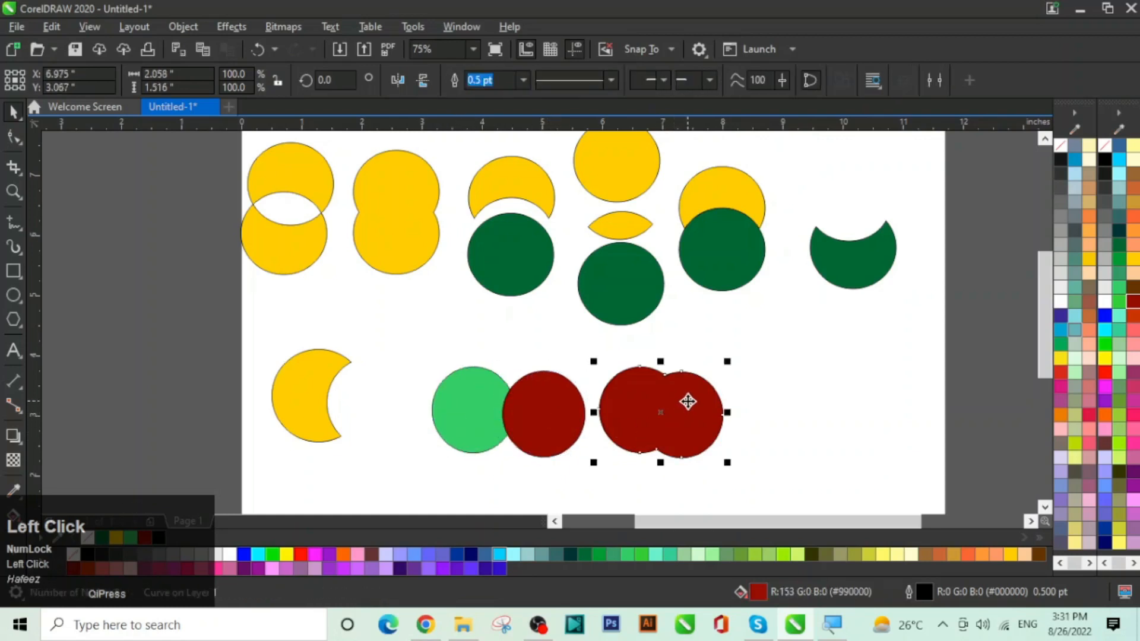
key(space)
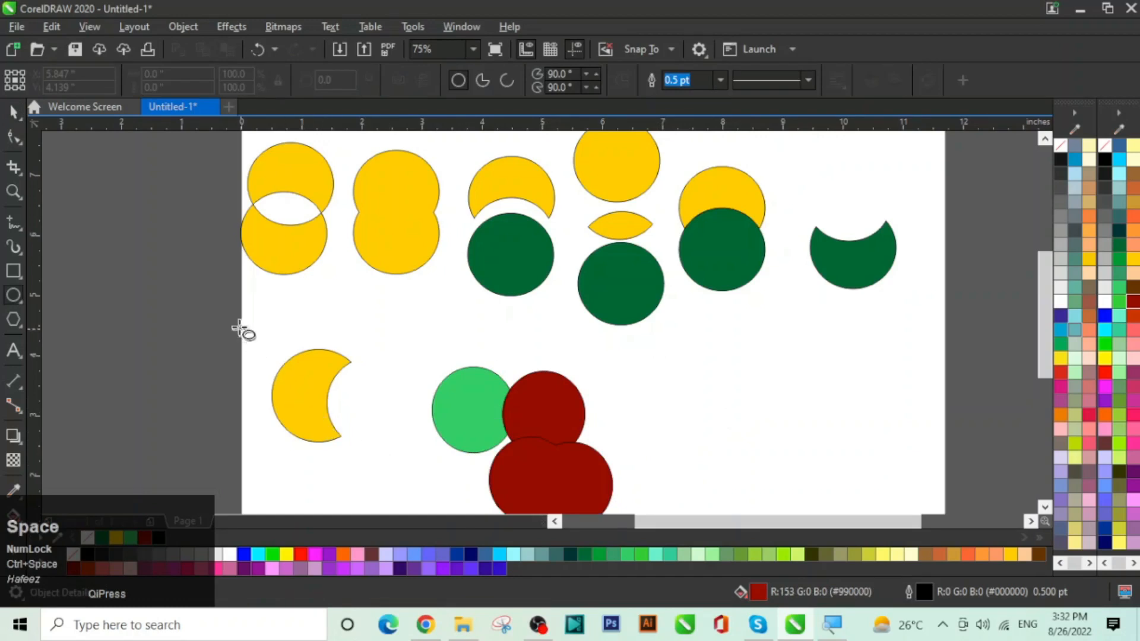
Step: Draw a rectangle about 3.53 by 1.44 inches in the empty area right of the dark red shapes
click(13, 111)
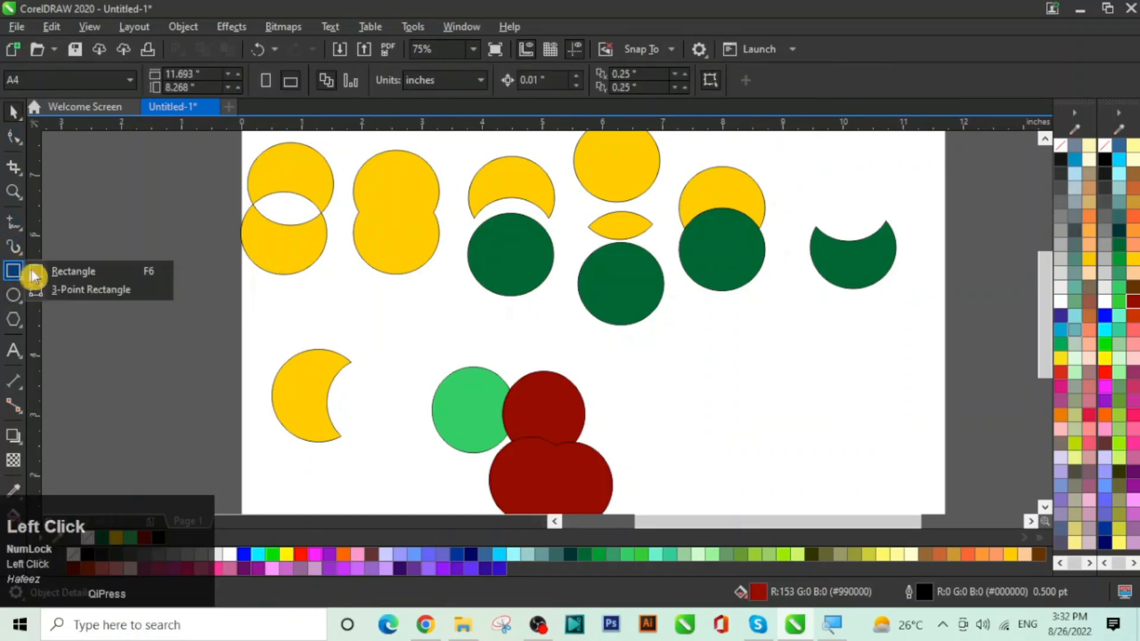
key(F6)
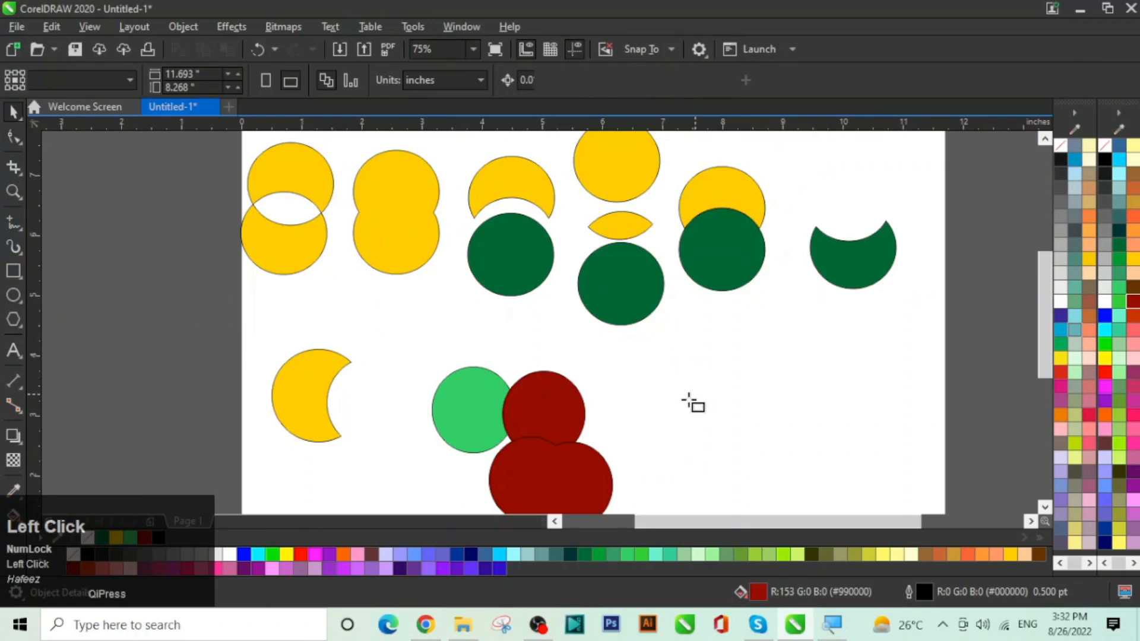
drag(688, 399, 899, 485)
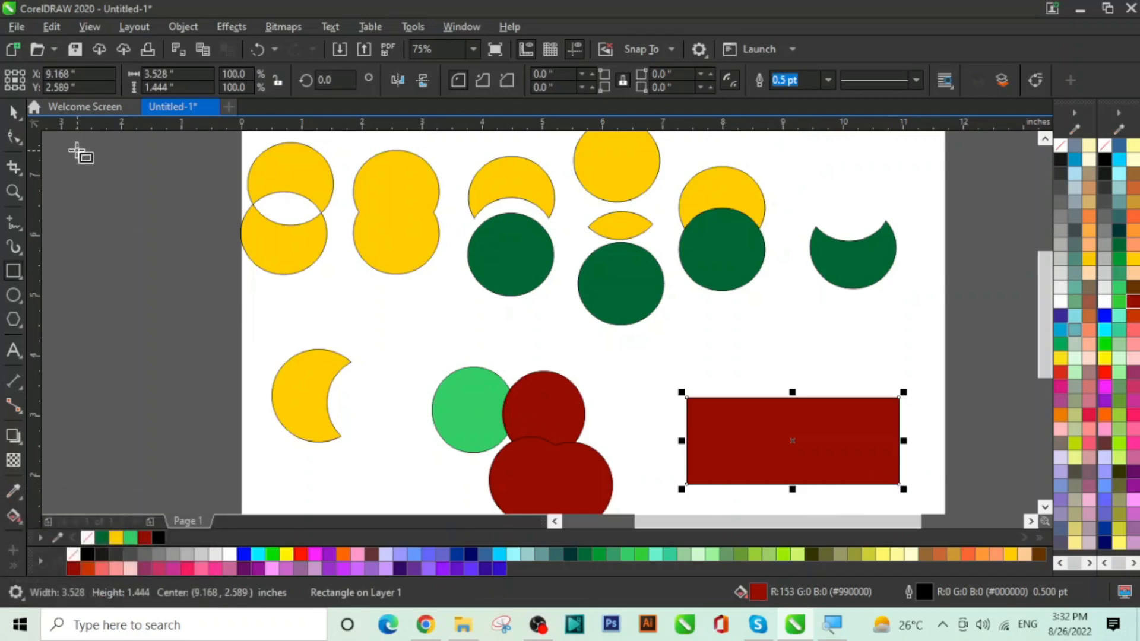
click(14, 121)
click(15, 122)
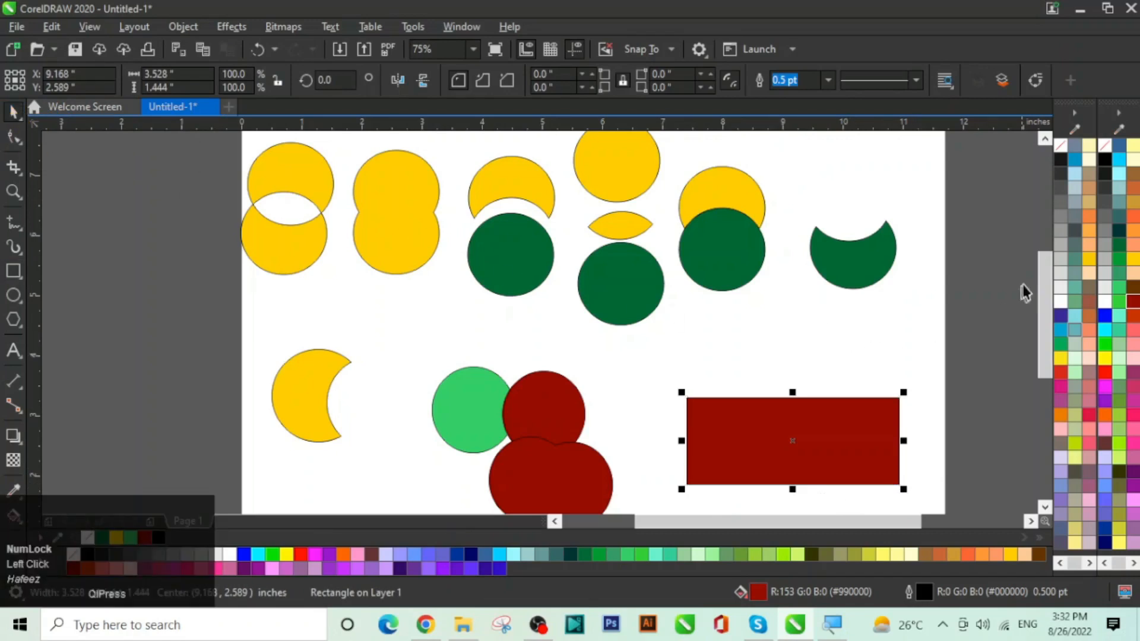
Step: Give the rectangle no fill and a black hairline outline, and shift it slightly upward
right_click(1061, 147)
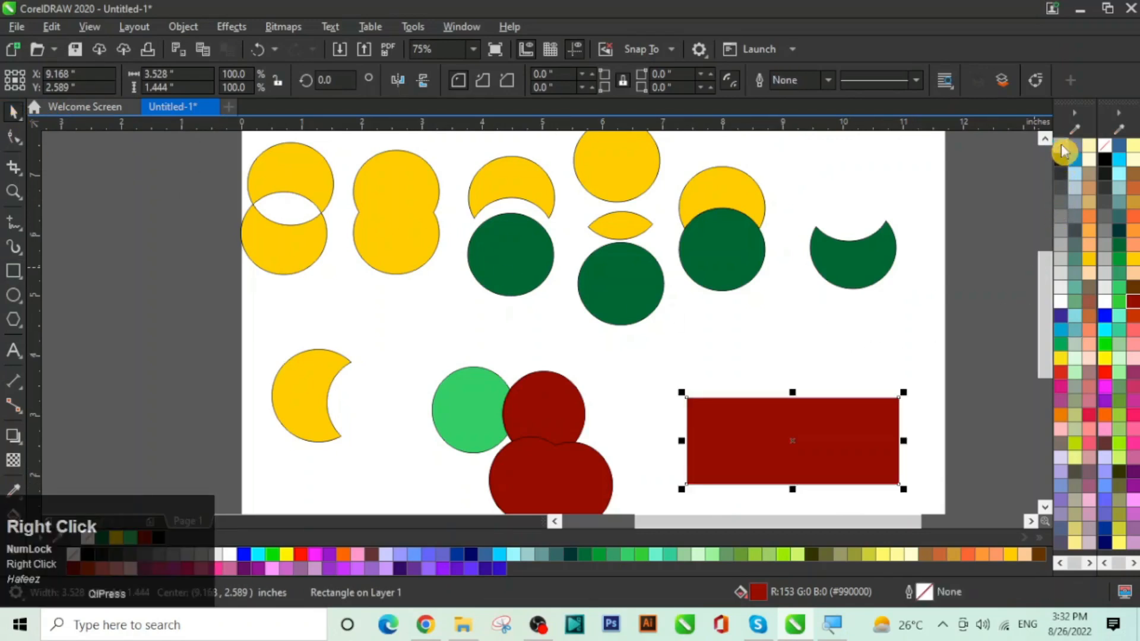
click(1062, 160)
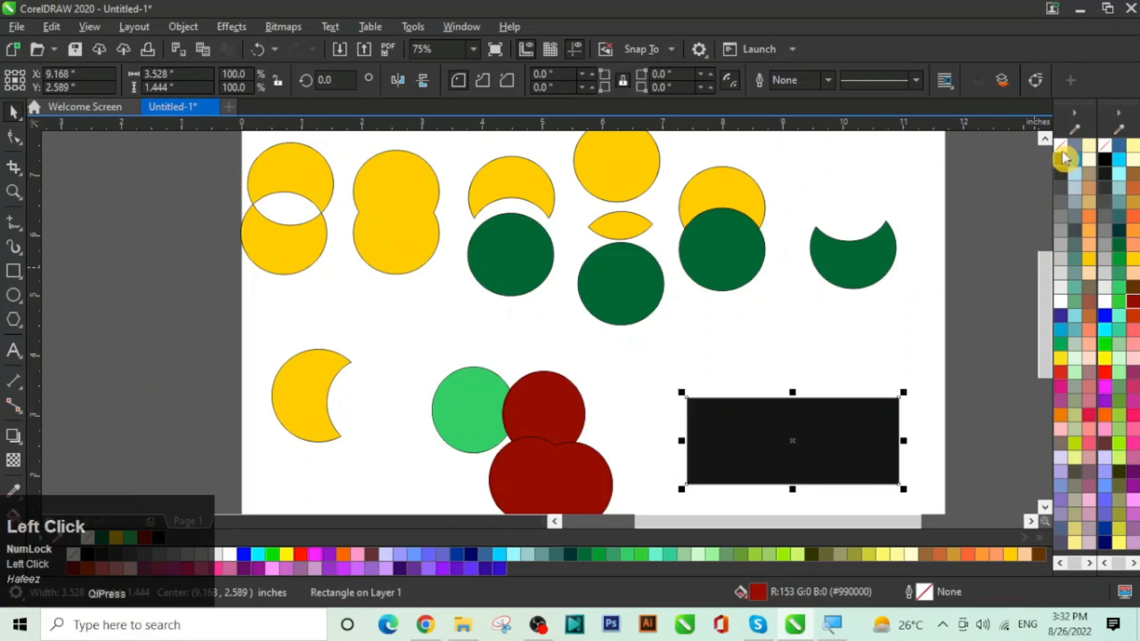
right_click(1063, 158)
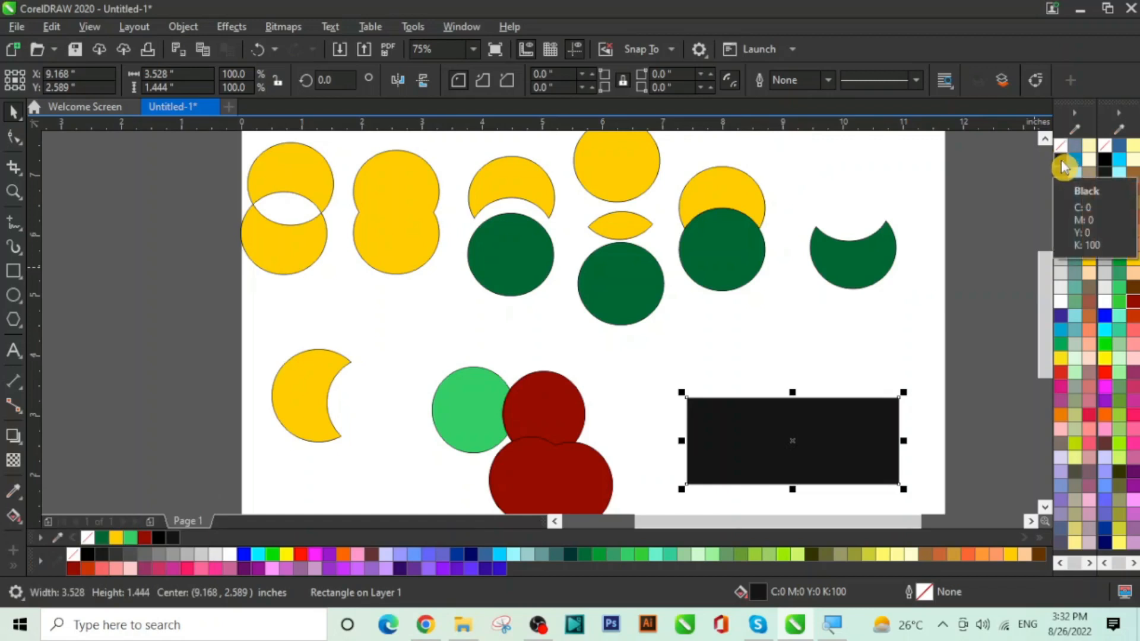
right_click(1062, 161)
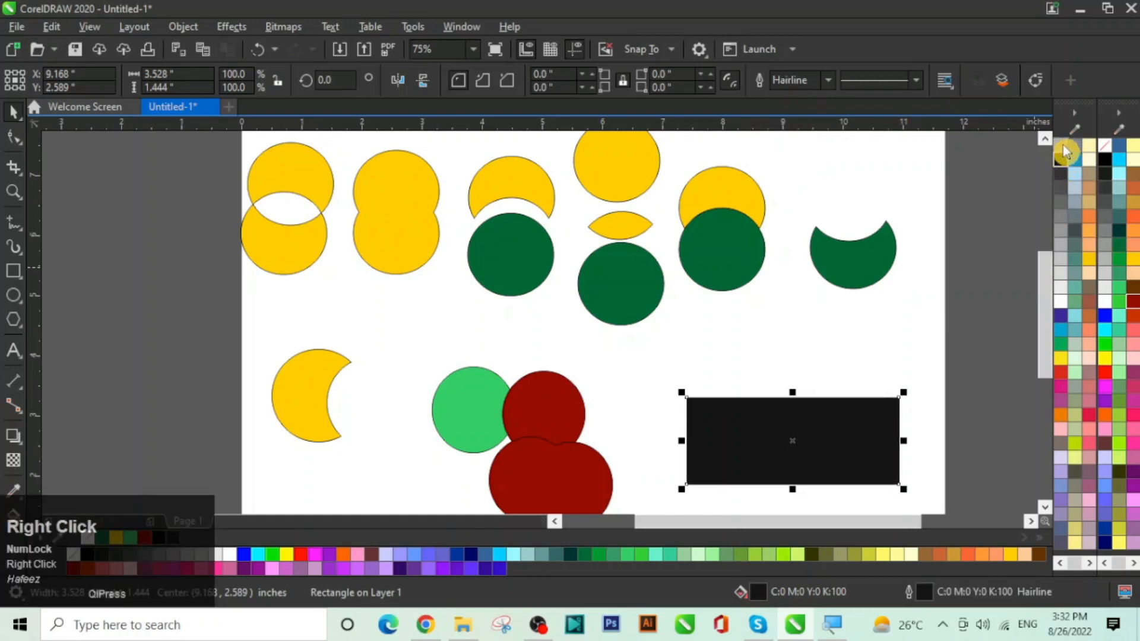
click(1062, 148)
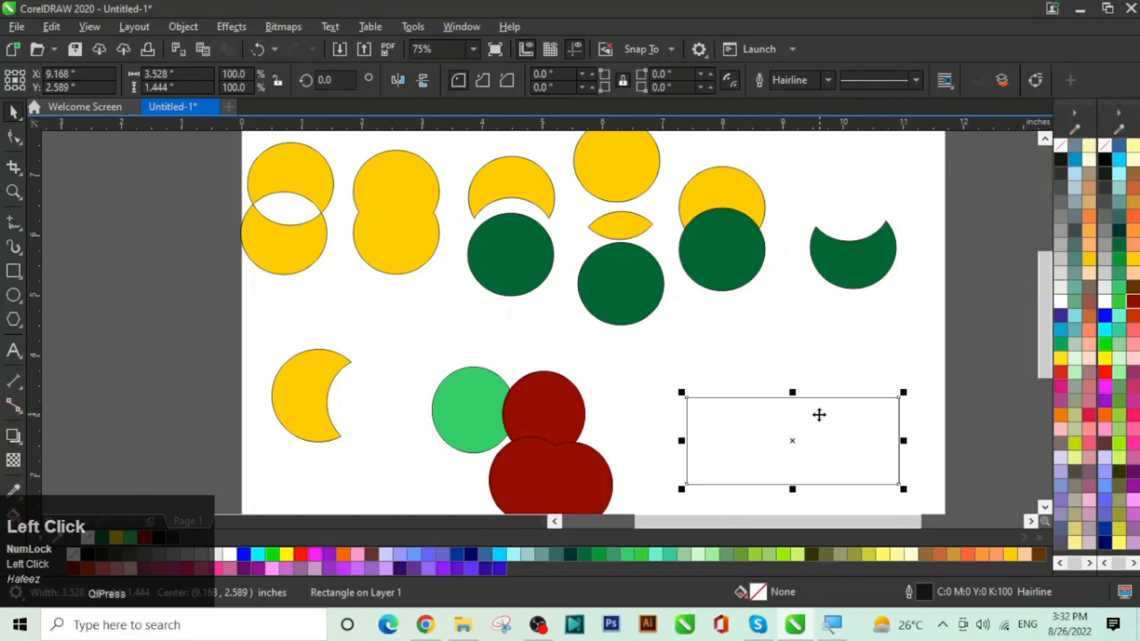
drag(819, 415, 817, 390)
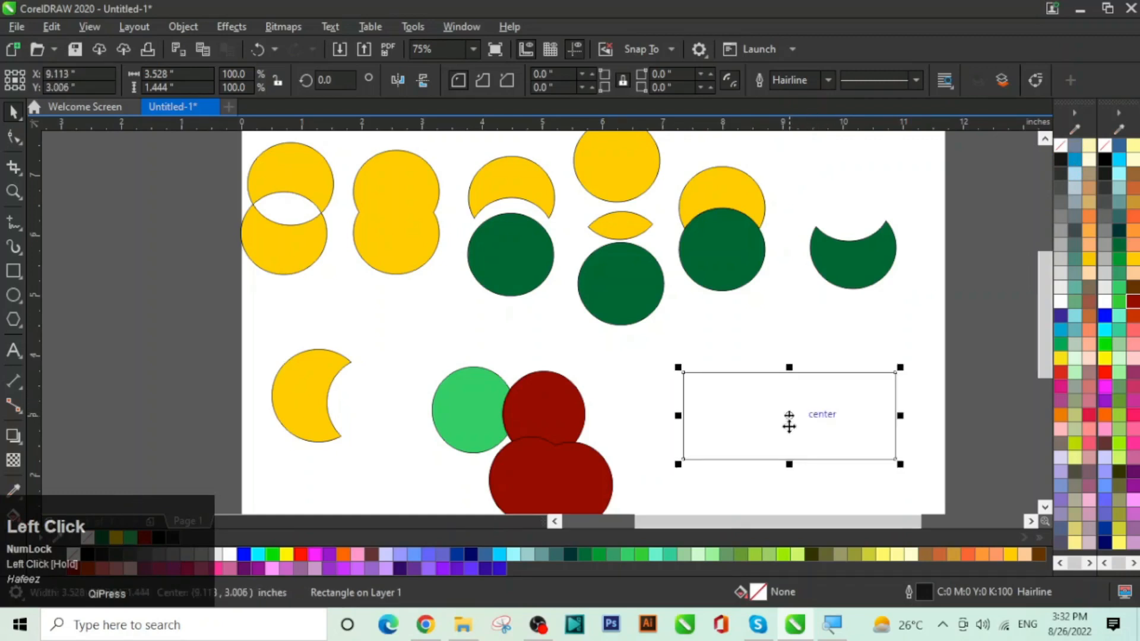
click(805, 490)
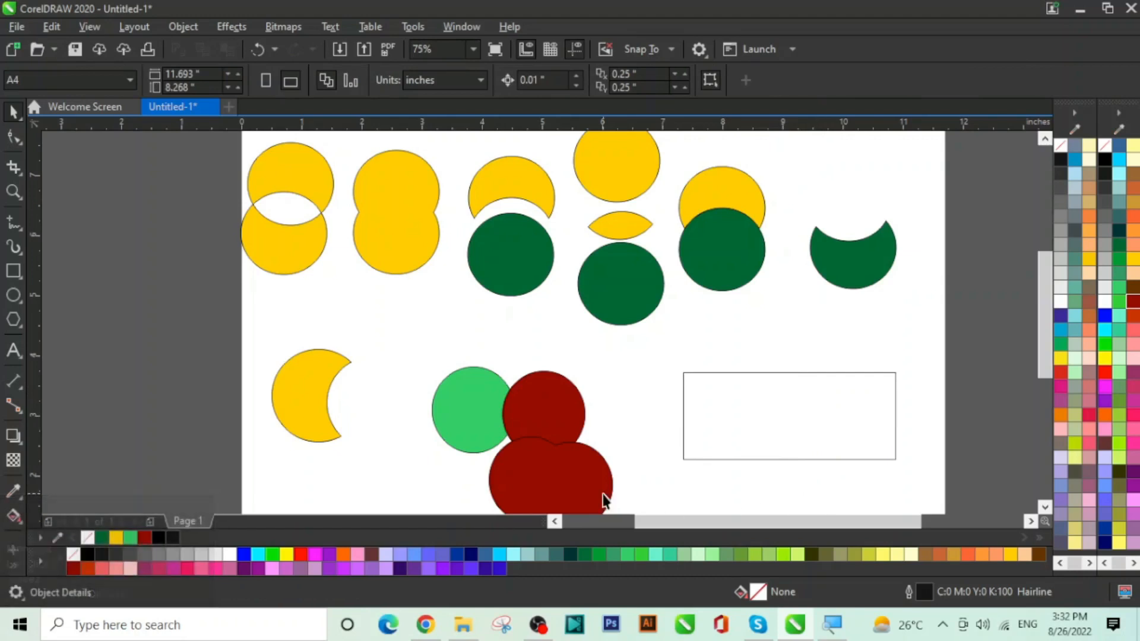
Step: Draw a circle about 1.53 by 1.39 inches across the rectangle's top edge and place a copy across its bottom edge
click(13, 295)
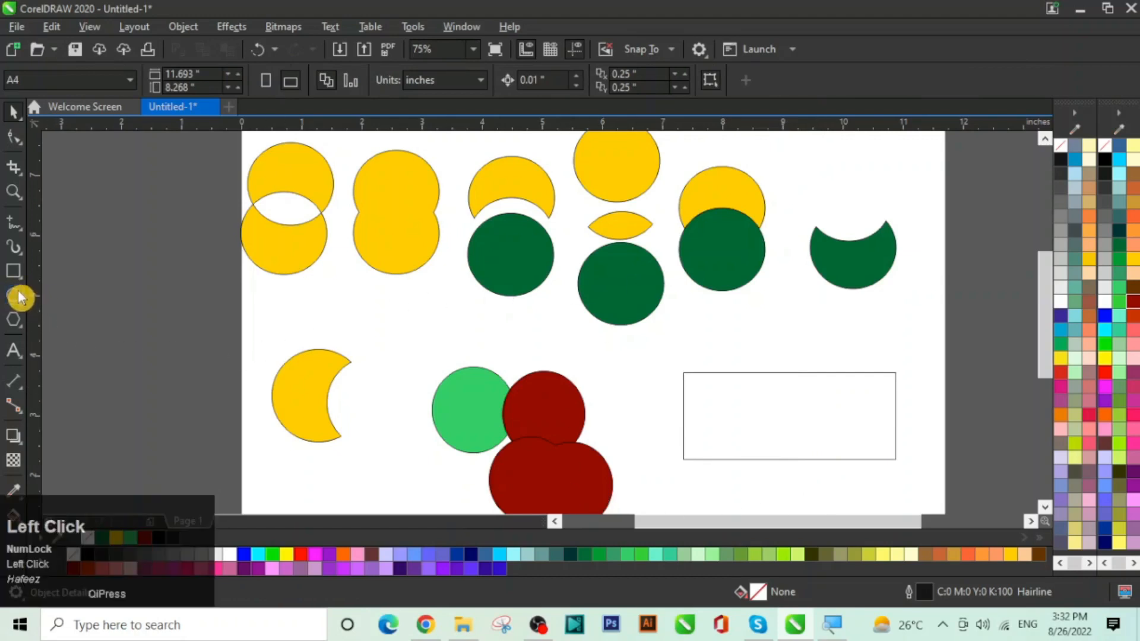
drag(763, 331, 855, 414)
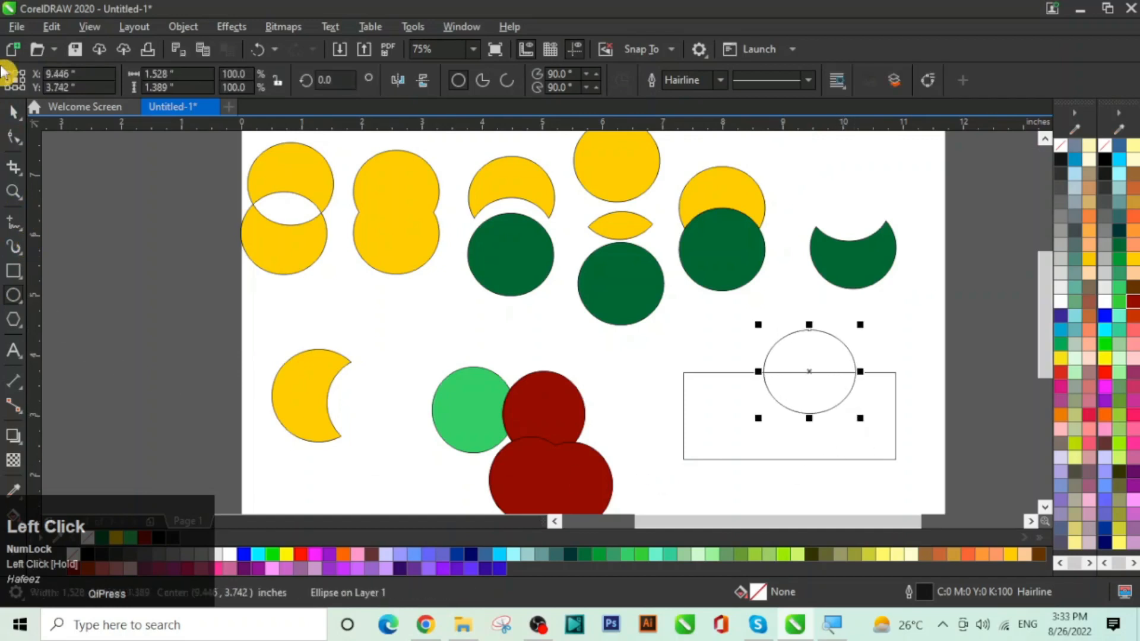
click(13, 118)
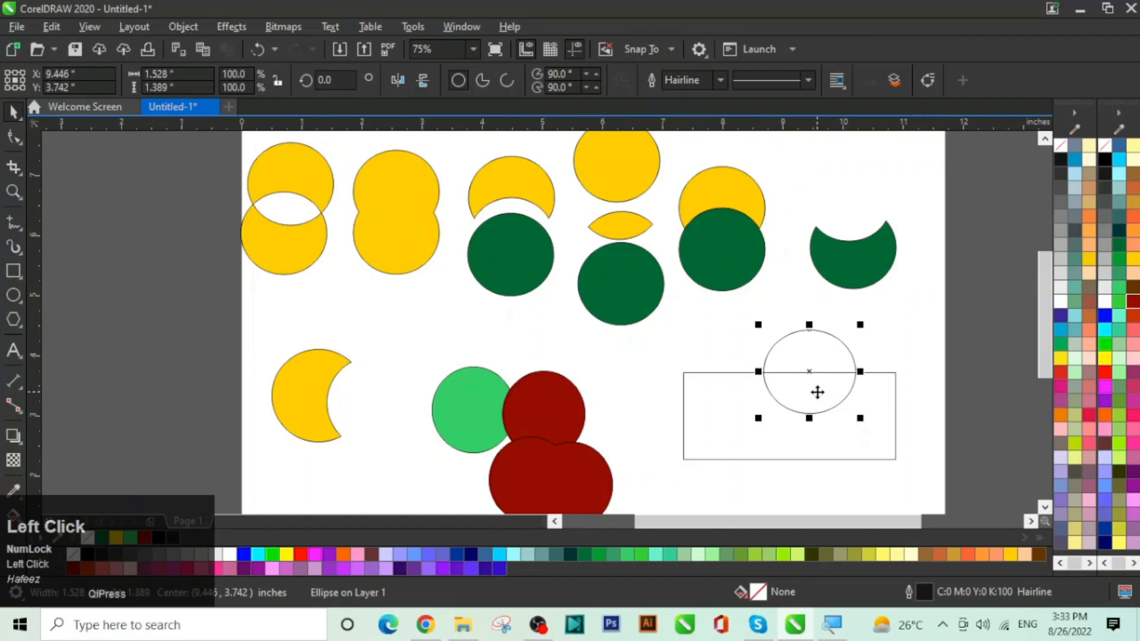
drag(818, 393, 802, 484)
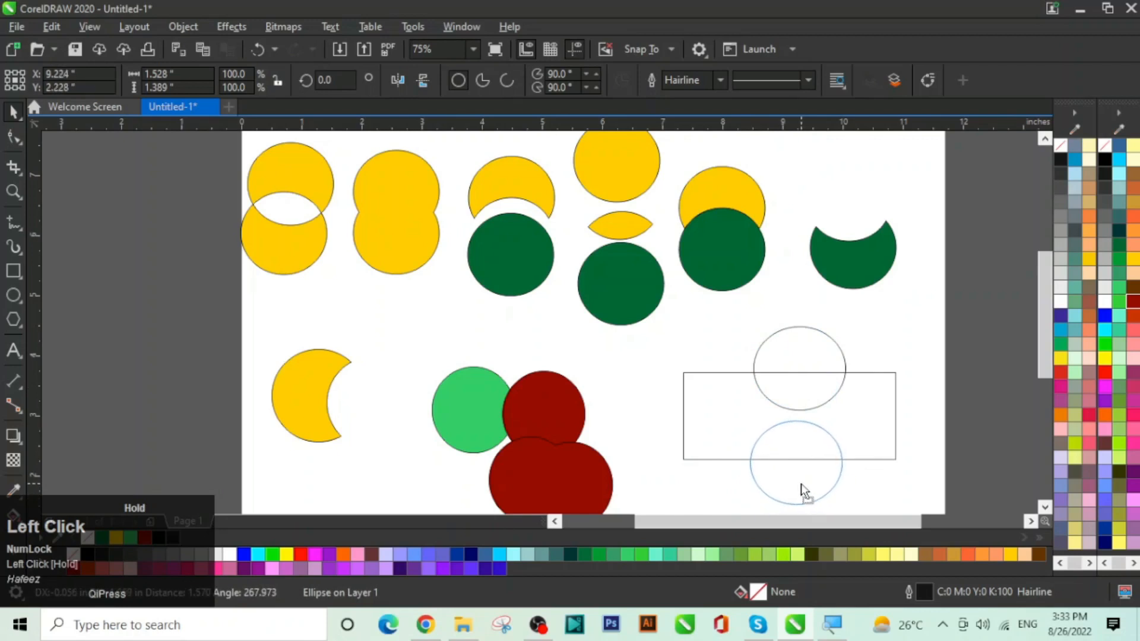
drag(801, 483, 800, 483)
right_click(800, 484)
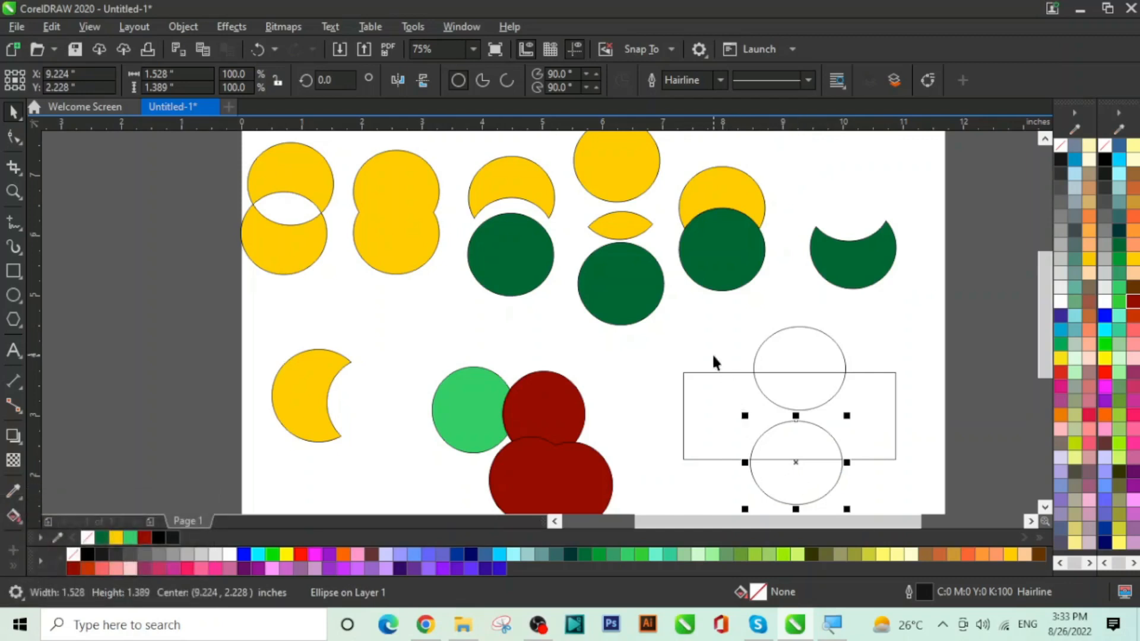
Step: Align the rectangle and both circles on a common vertical centre line and create a boundary around all three
drag(672, 314, 922, 475)
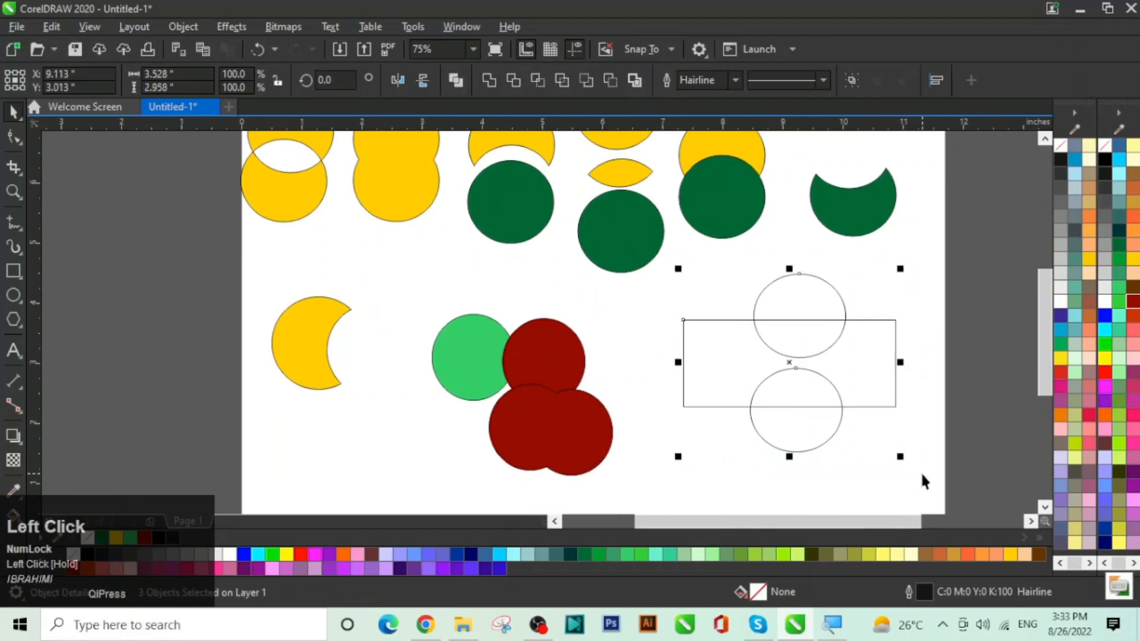
key(c)
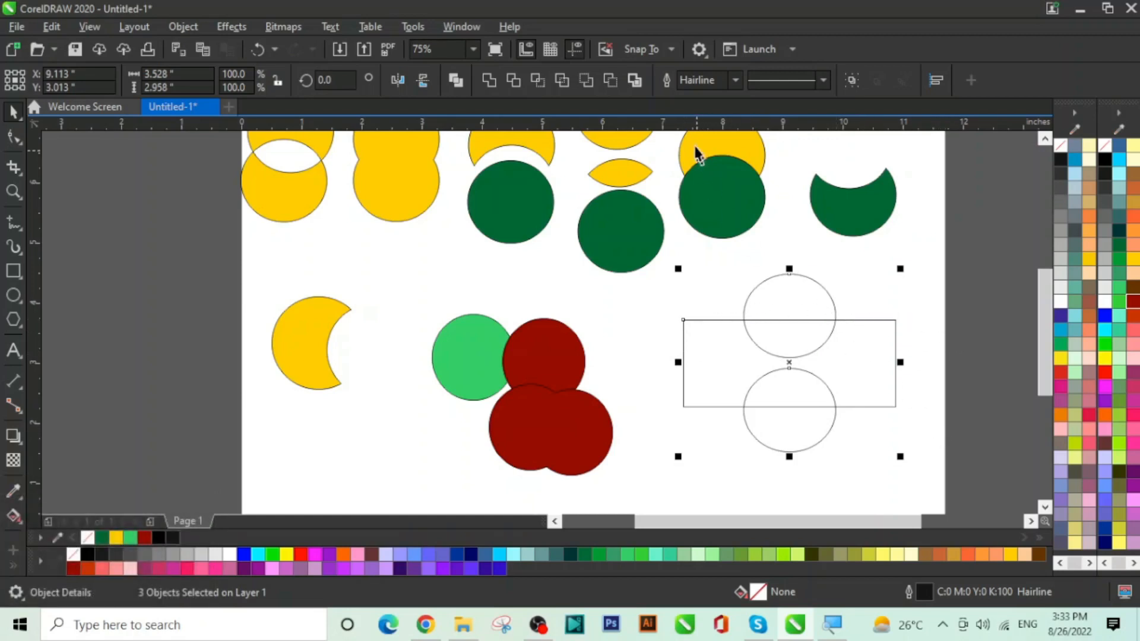
click(634, 82)
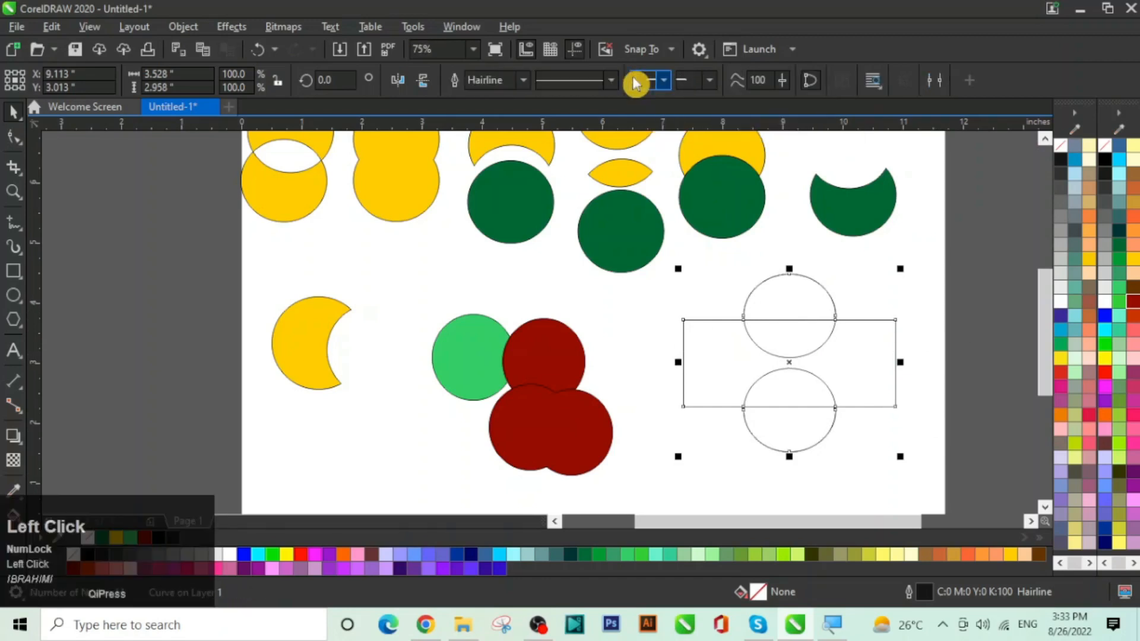
Step: Move the new boundary outline down, clear of the original rectangle and circles
drag(870, 353, 831, 426)
scroll(1047, 312, down, 1)
drag(1046, 307, 1049, 344)
drag(843, 327, 862, 407)
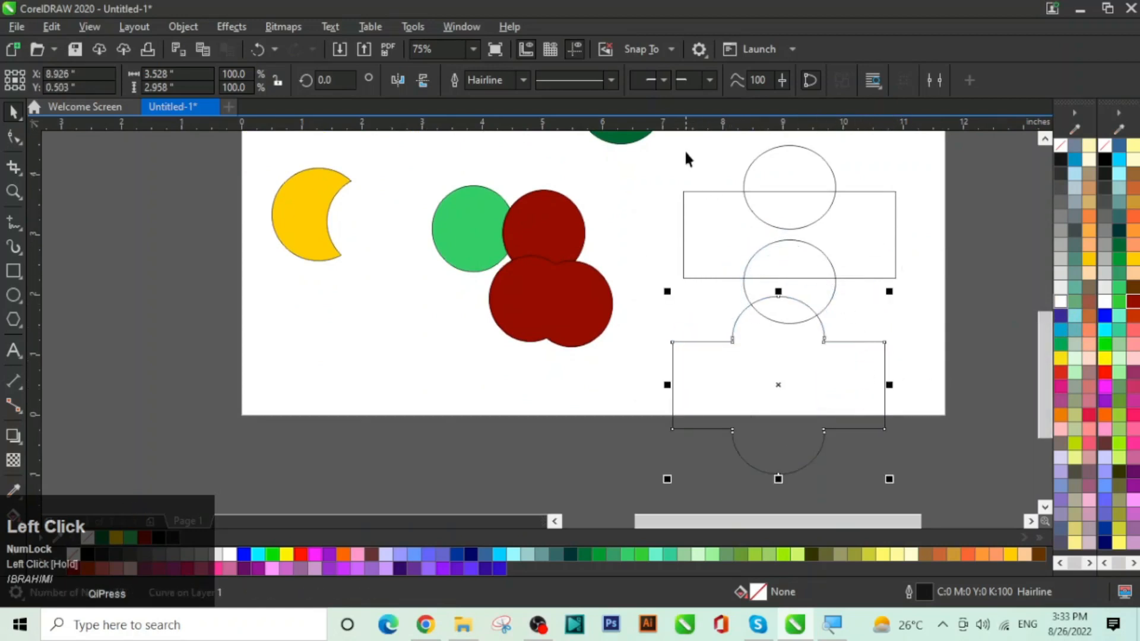
drag(686, 153, 858, 299)
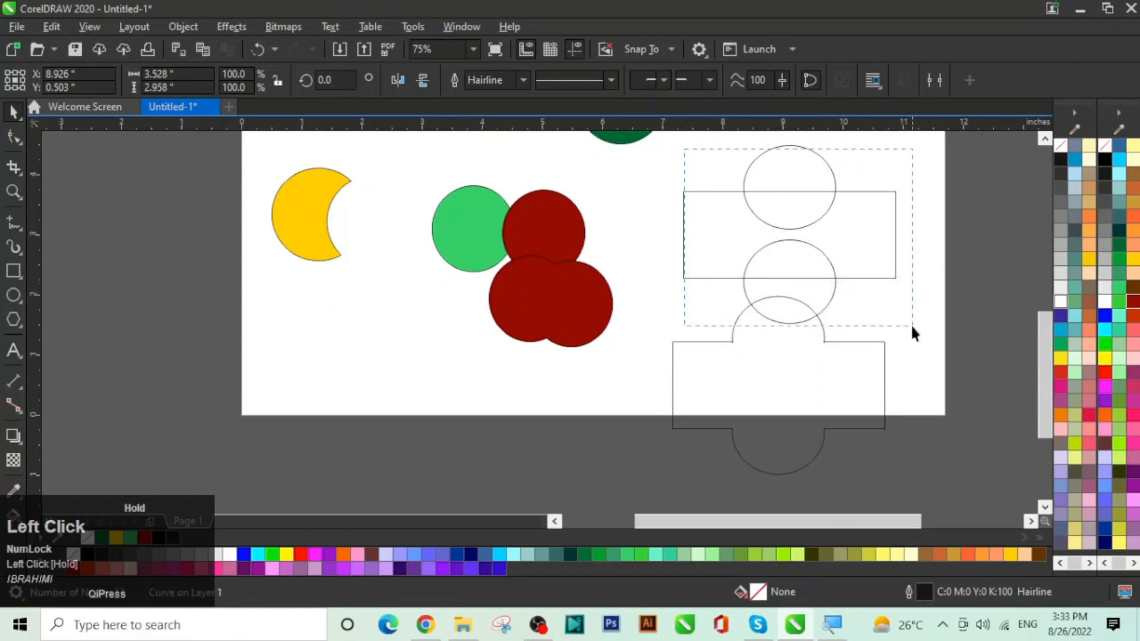
drag(911, 327, 912, 328)
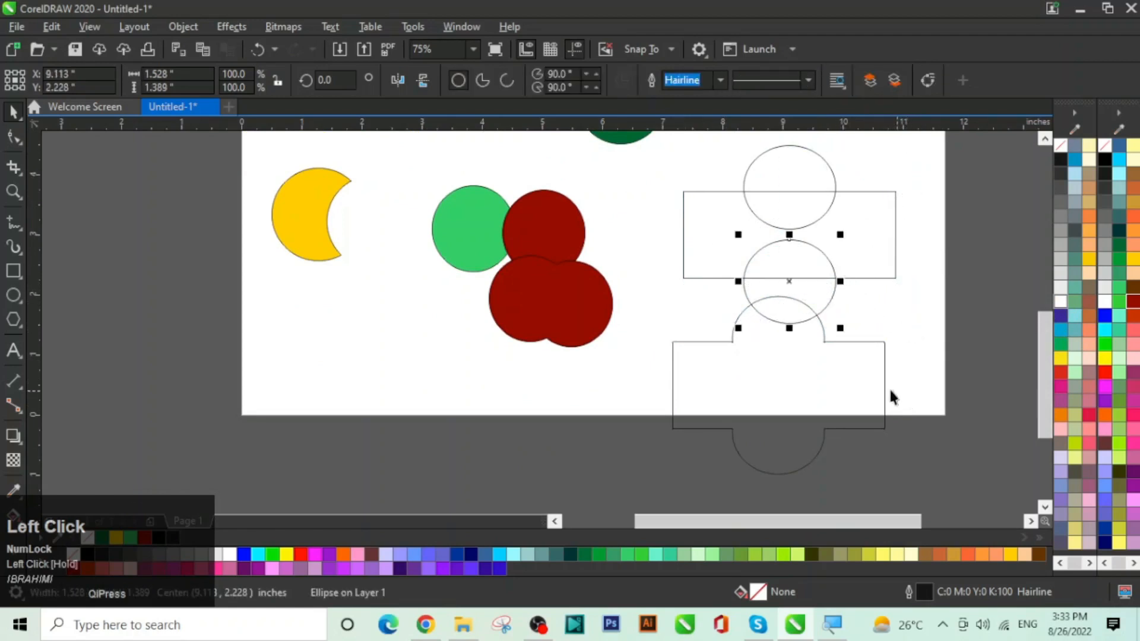
click(858, 399)
drag(840, 382, 790, 430)
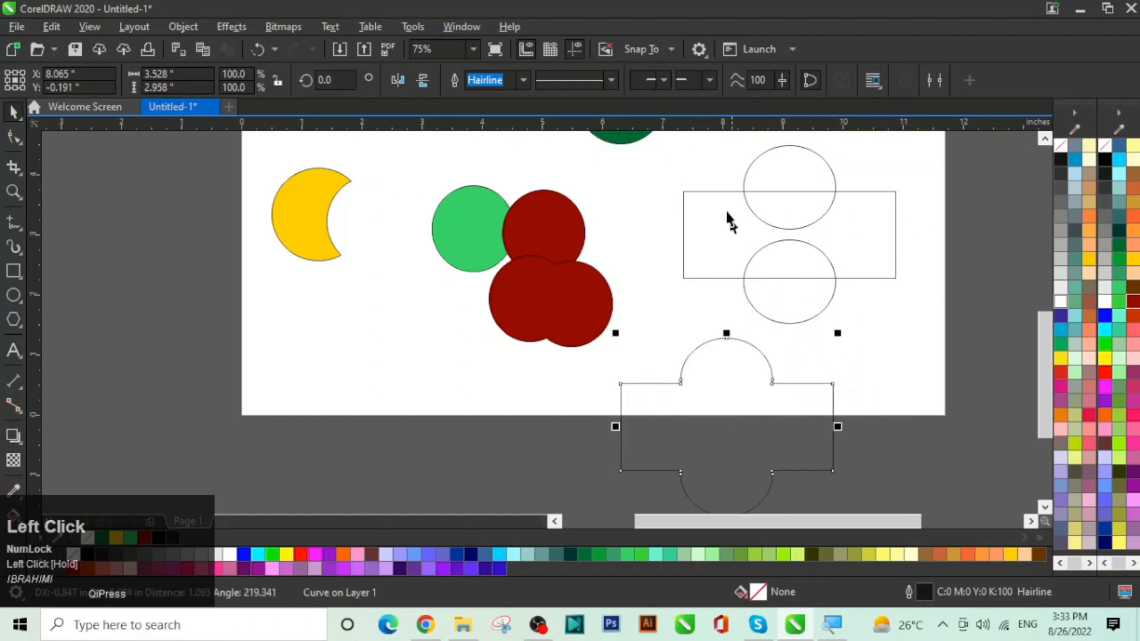
Step: Shrink the original rectangle and two circles to about half size and move the boundary outline onto the page beneath them
drag(666, 145, 912, 332)
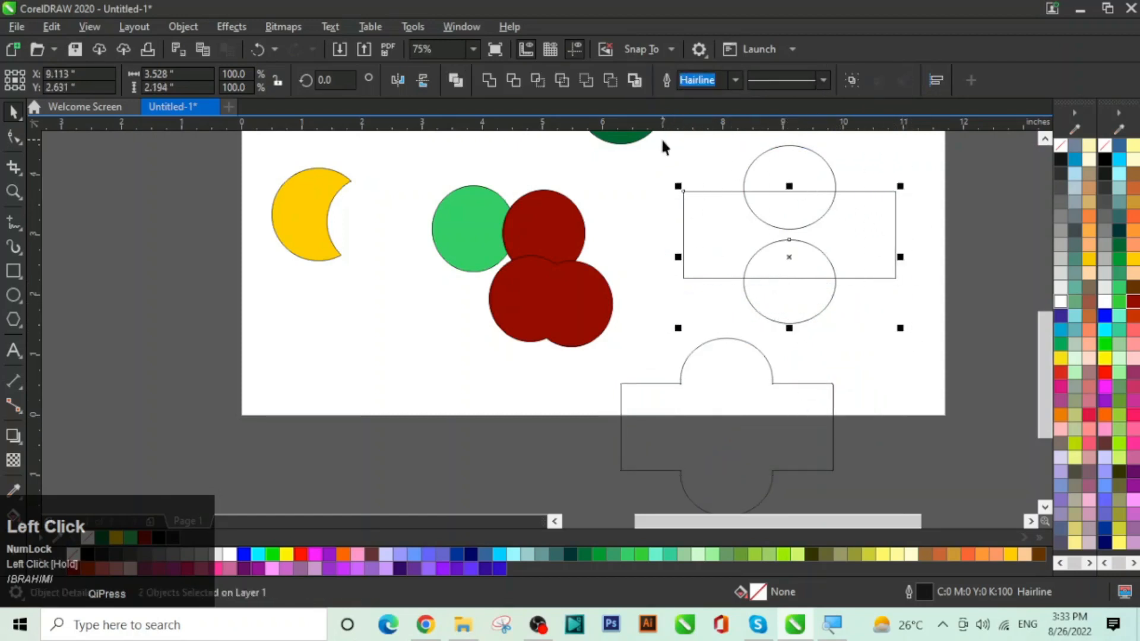
drag(662, 143, 804, 240)
click(826, 420)
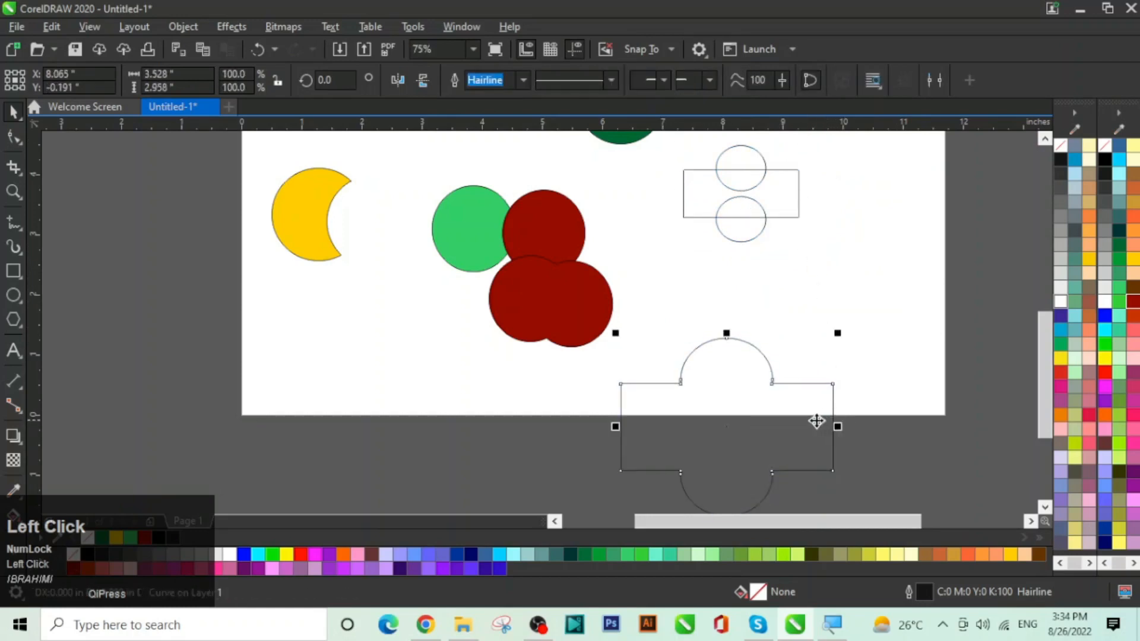
drag(817, 420, 896, 313)
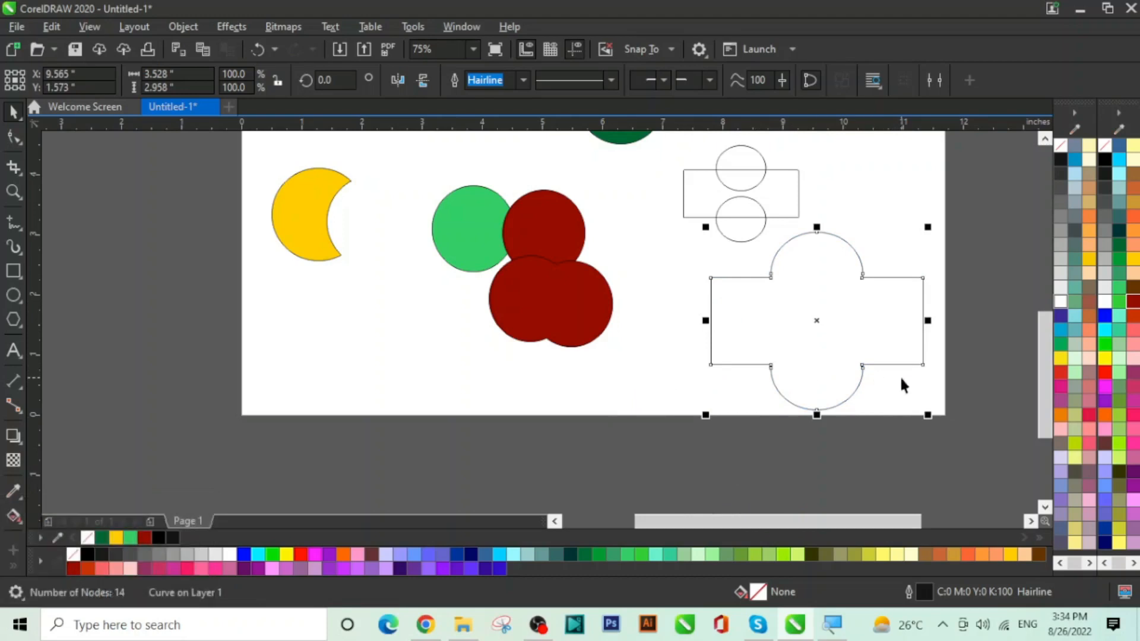
Step: Set the boundary shape's outline width to 1.0 pt
click(501, 79)
click(523, 80)
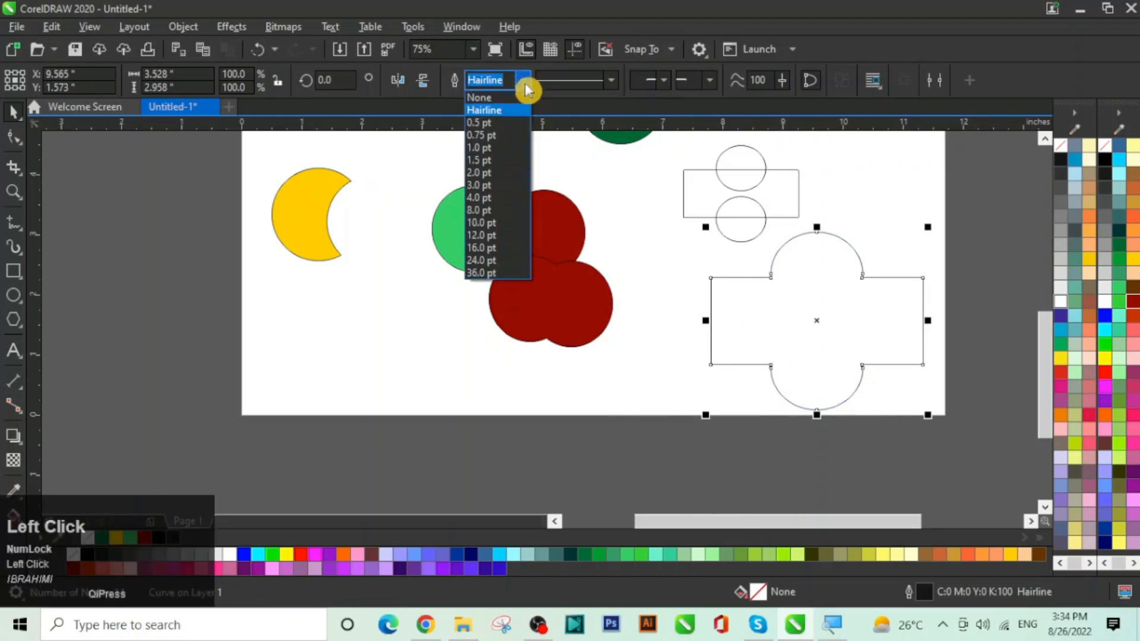
click(504, 148)
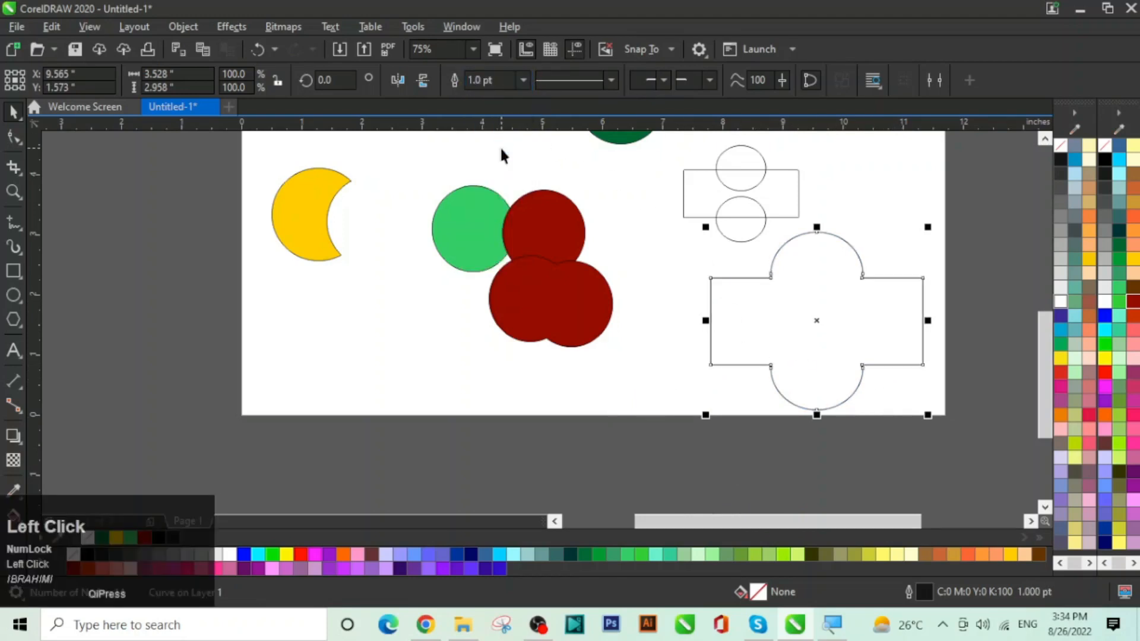
Step: Set the boundary shape's outline width to 2.0 pt and reposition it beneath the small rectangle and circles
click(524, 80)
click(509, 173)
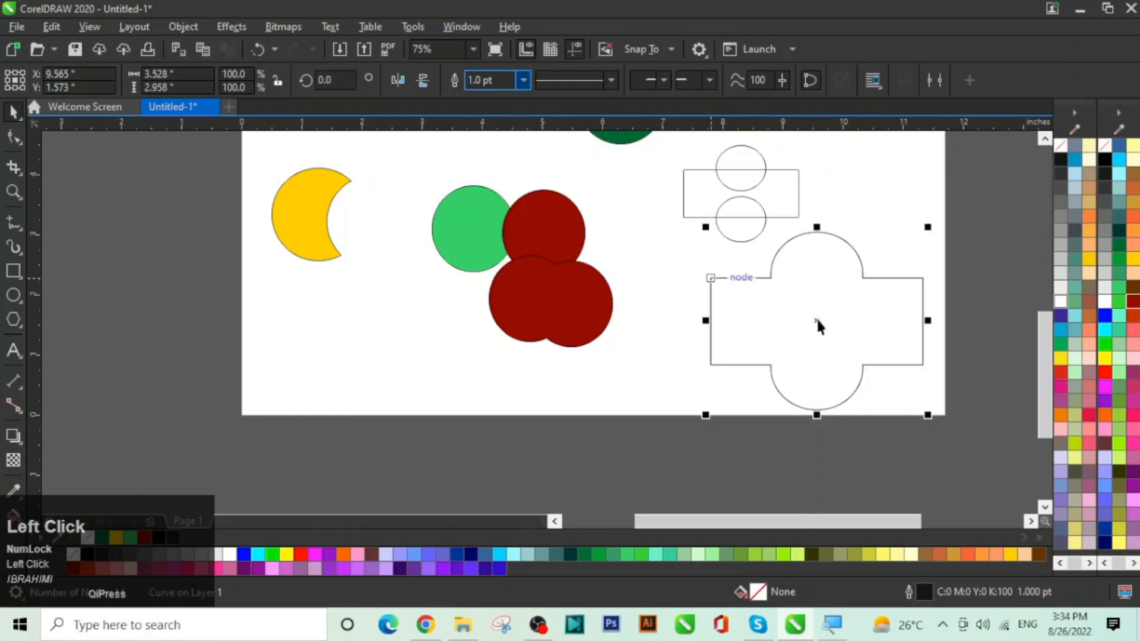
click(628, 393)
drag(834, 352, 778, 378)
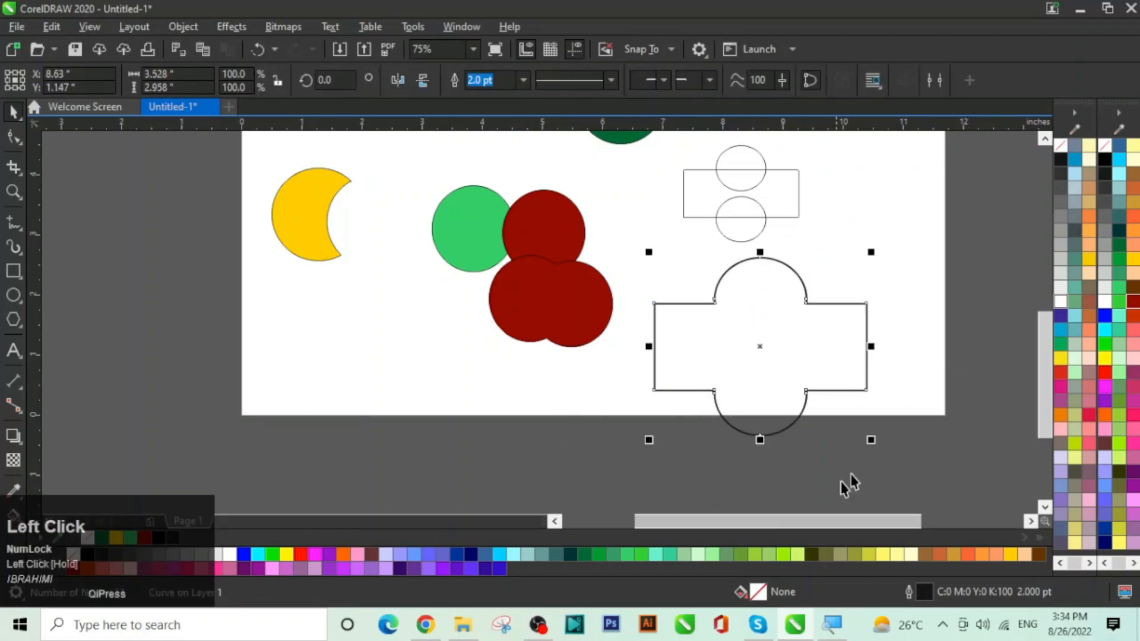
drag(851, 346, 902, 328)
click(925, 165)
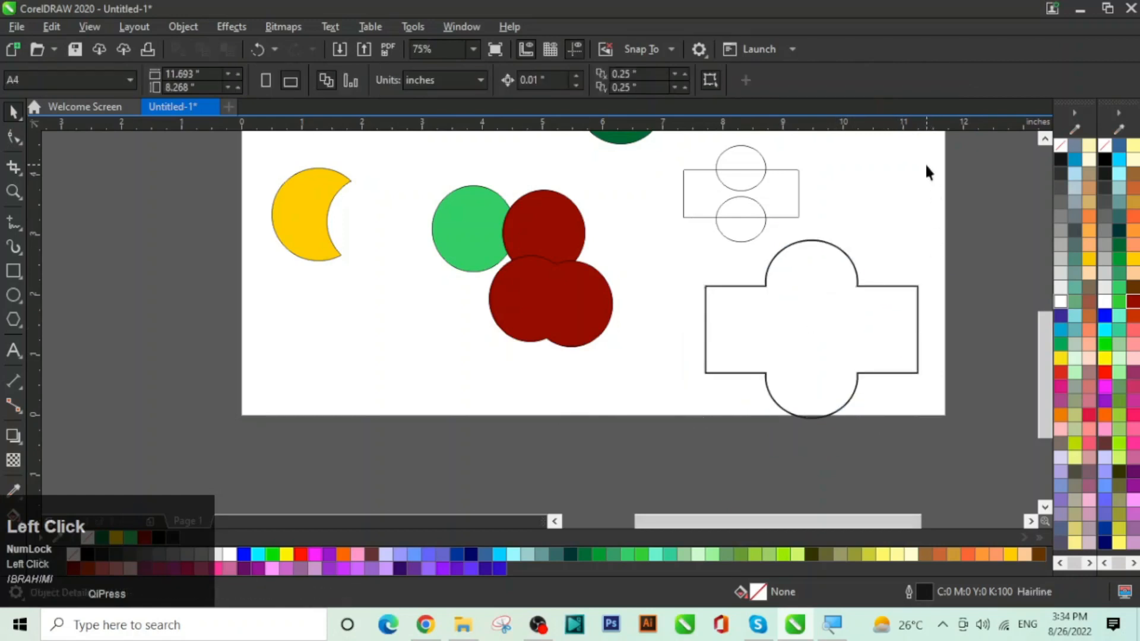
Step: Fill the boundary shape with orange (#FF6633) and remove its outline
key(ctrl+space)
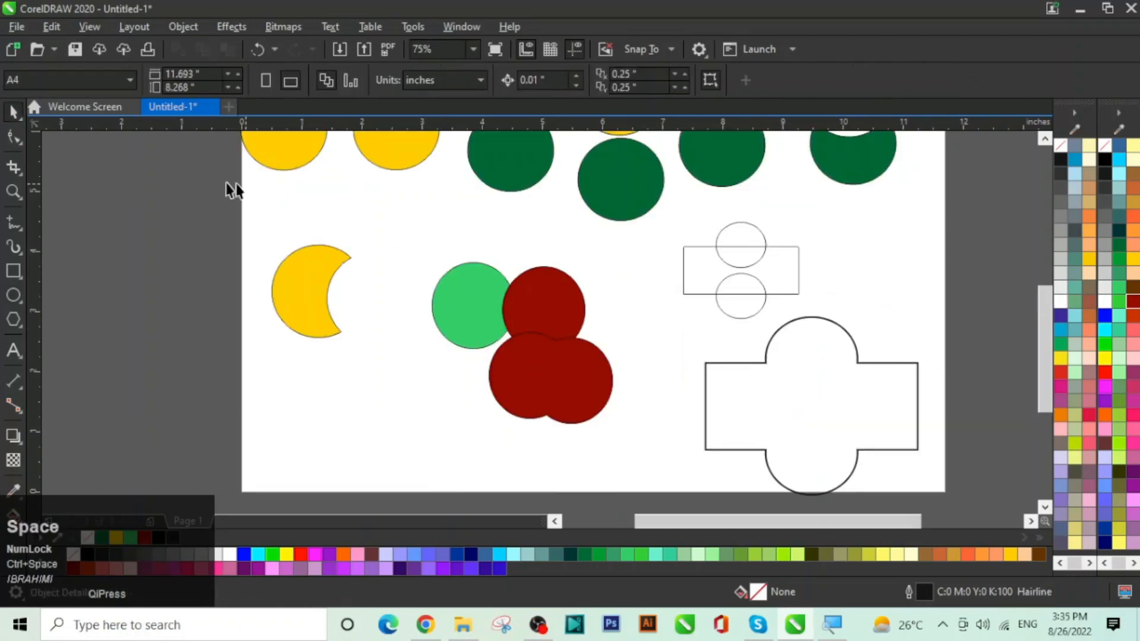
click(13, 112)
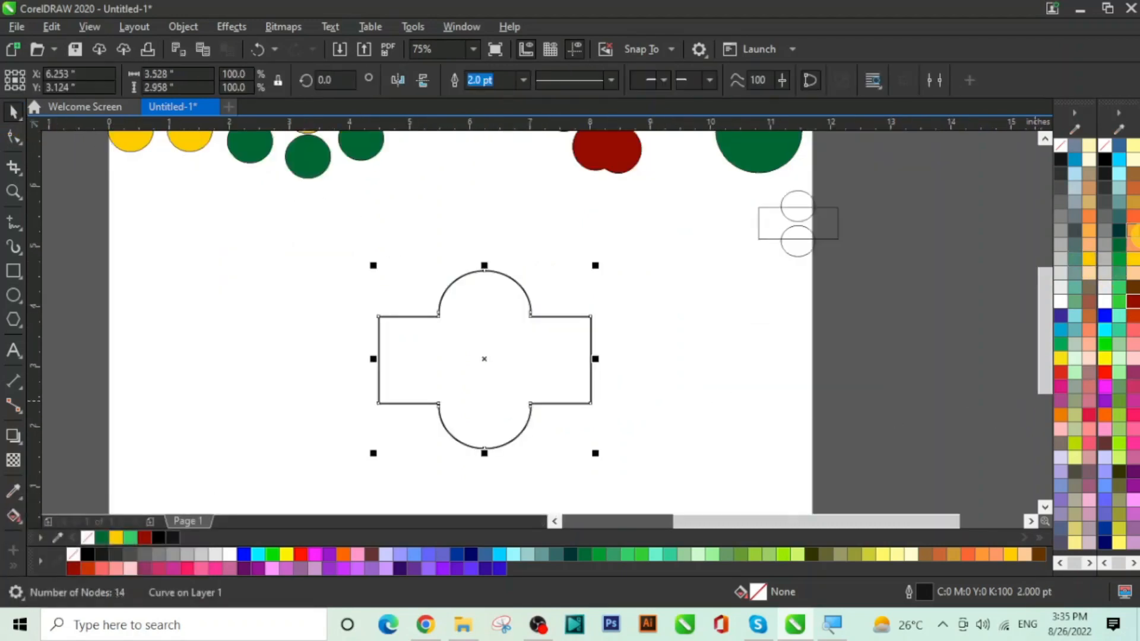
click(1133, 217)
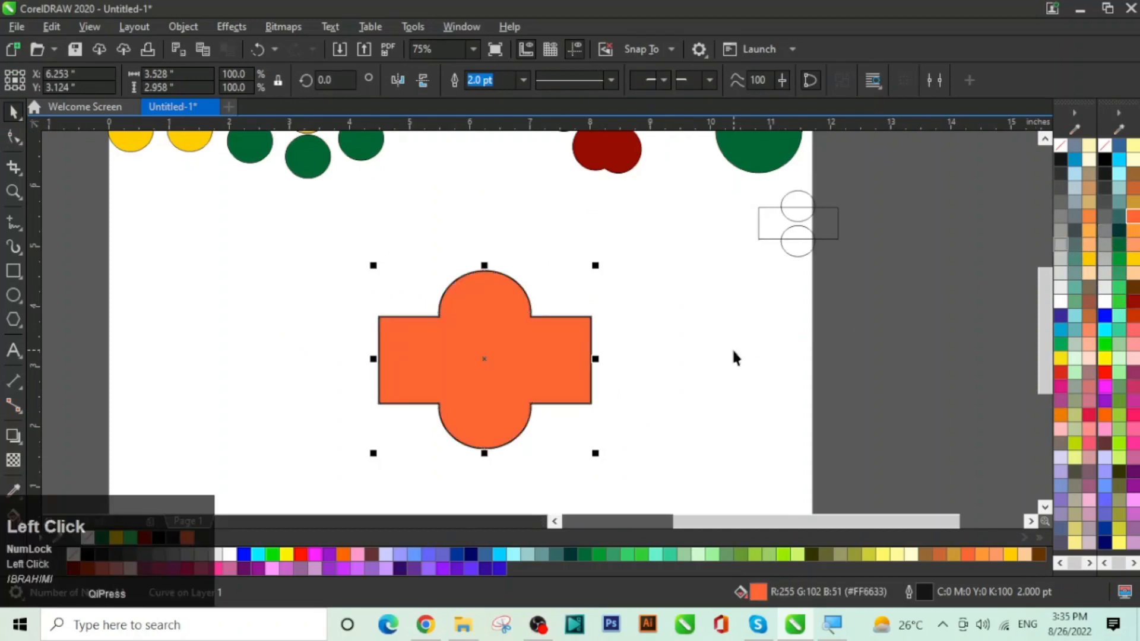
click(669, 377)
click(523, 349)
right_click(1063, 146)
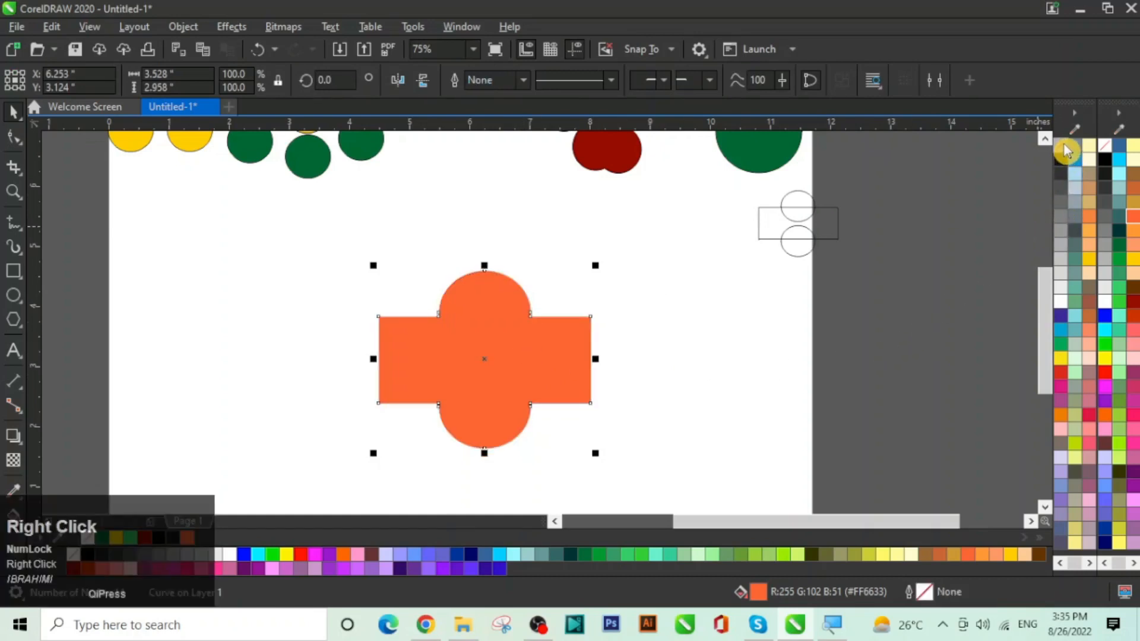
click(689, 371)
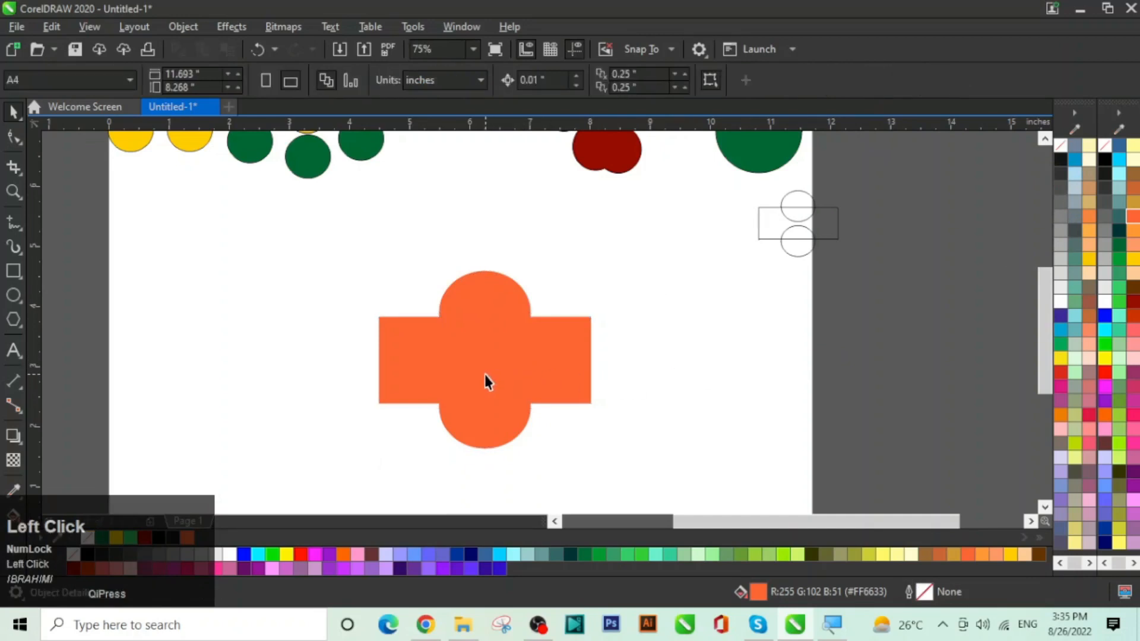
Step: Place a copy of the orange shape directly against its right side and fill the copy with dark green (#006633)
drag(483, 376, 538, 365)
right_click(539, 369)
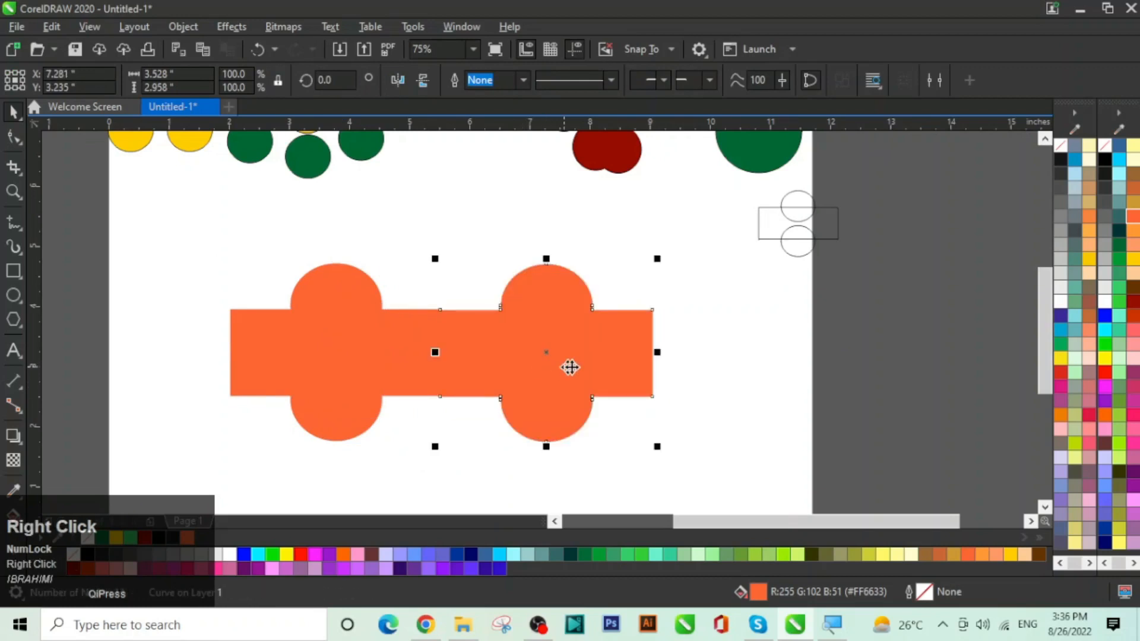
click(1122, 245)
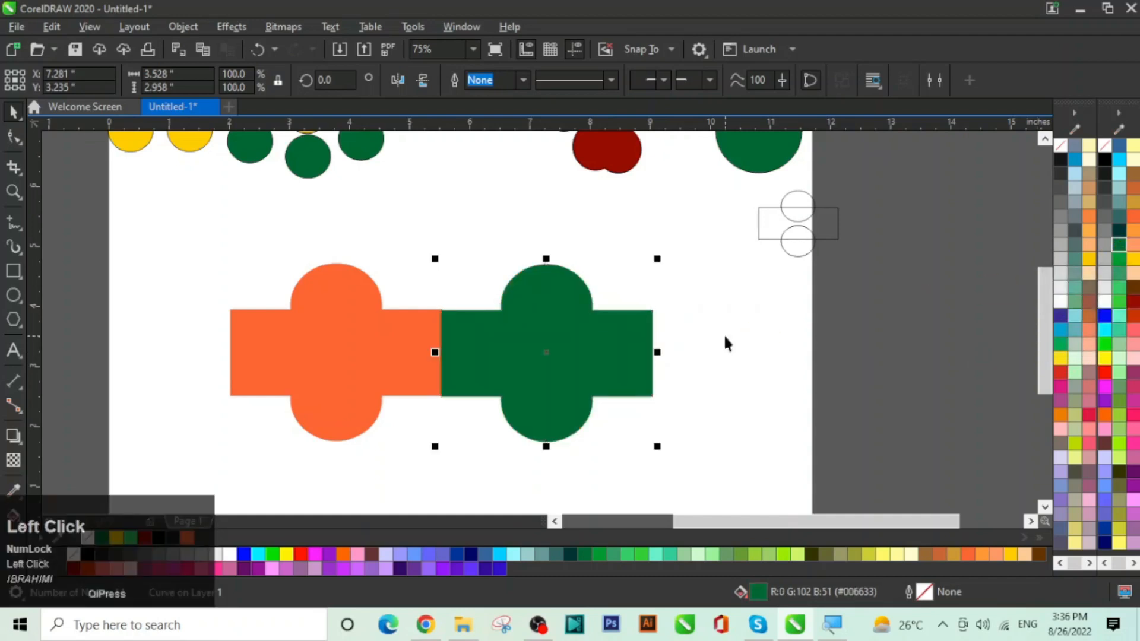
Step: Move the orange and green shapes to the page's left edge and add an orange copy against the green shape's right side
drag(190, 237, 730, 436)
drag(601, 355, 465, 320)
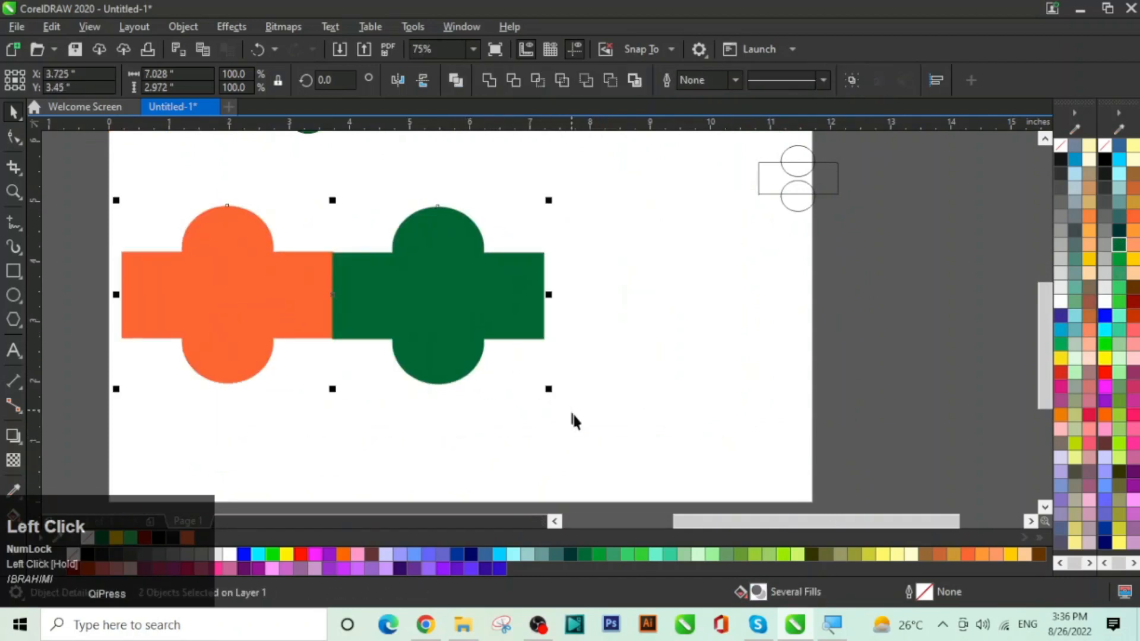
click(600, 456)
drag(221, 299, 649, 296)
right_click(650, 297)
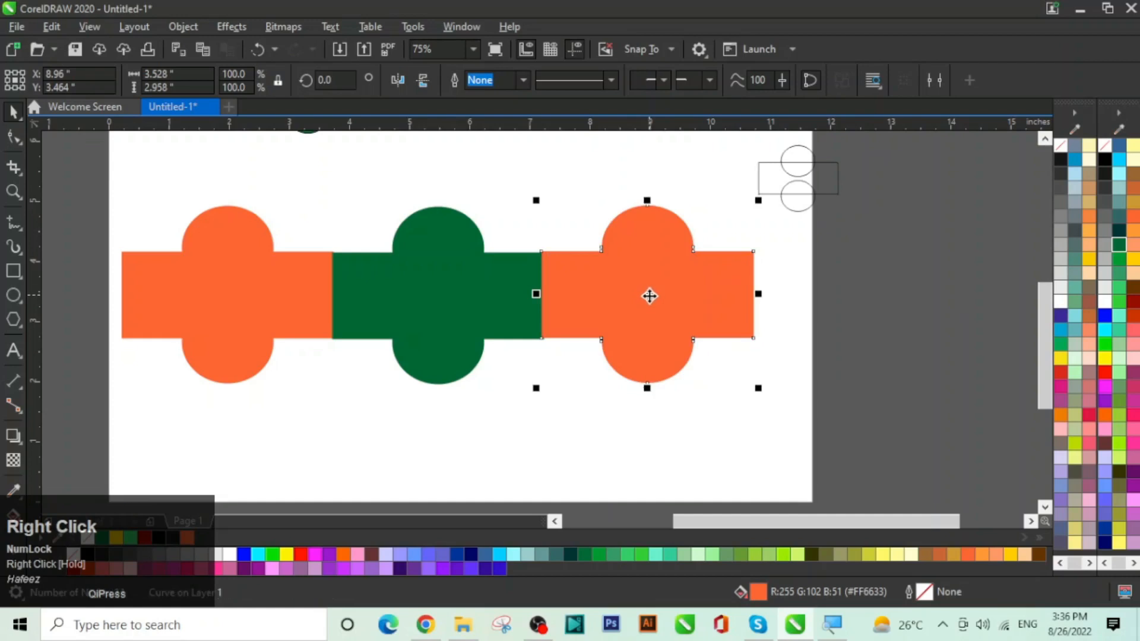
click(658, 449)
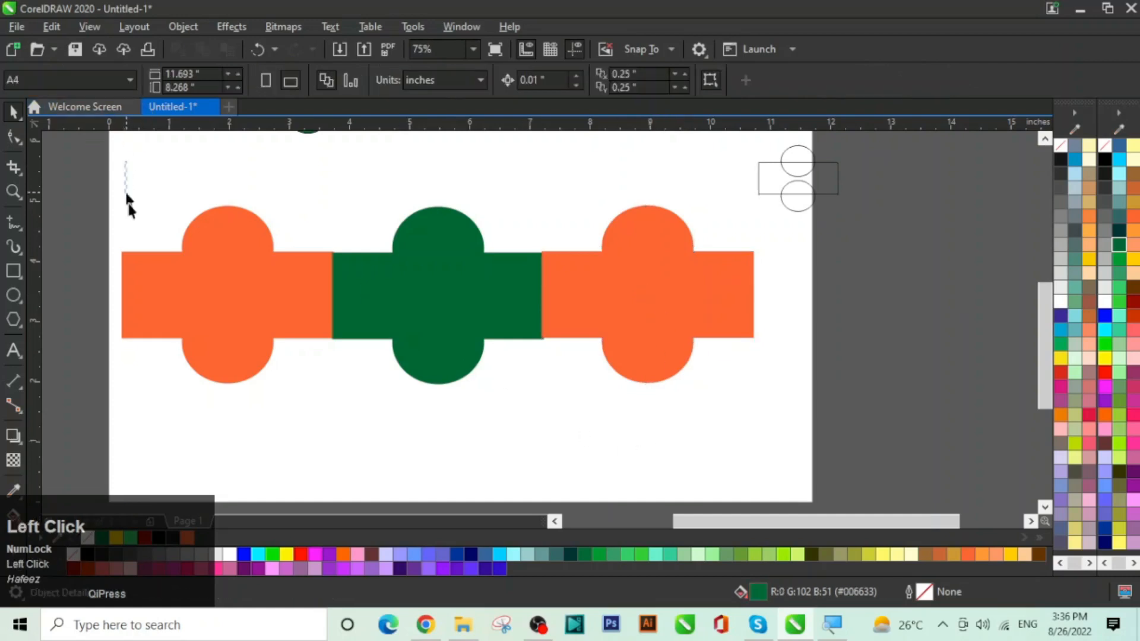
Step: Shrink the row of three shapes to about a quarter of its size and move it up the page
drag(126, 194, 615, 424)
drag(792, 455, 784, 453)
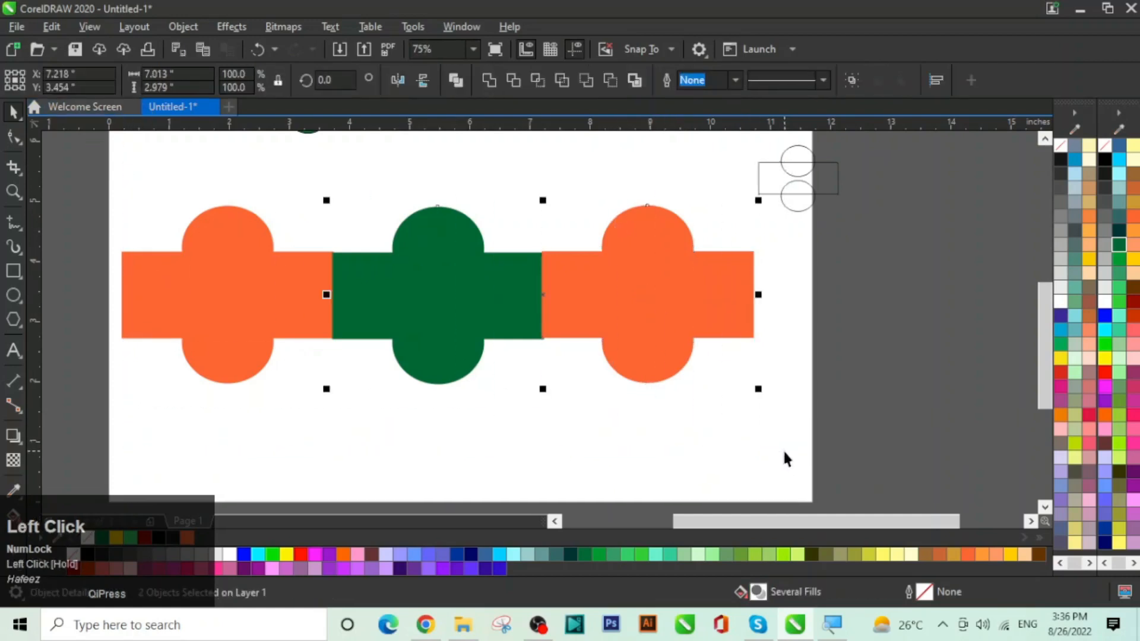
drag(95, 156, 778, 430)
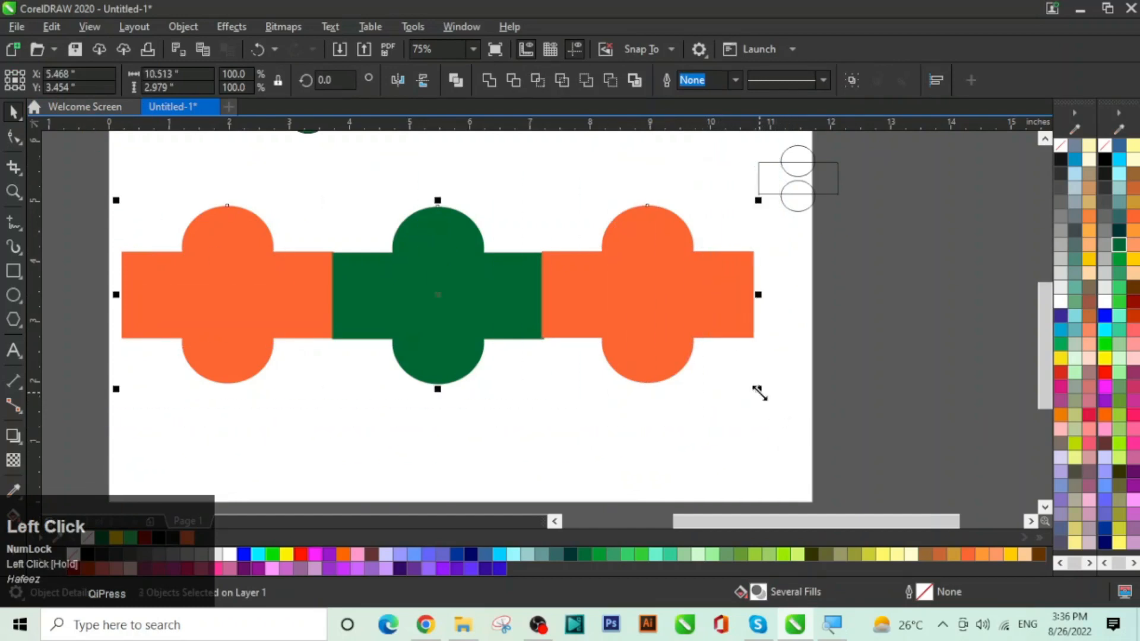
drag(760, 392, 287, 271)
drag(223, 236, 462, 209)
click(544, 236)
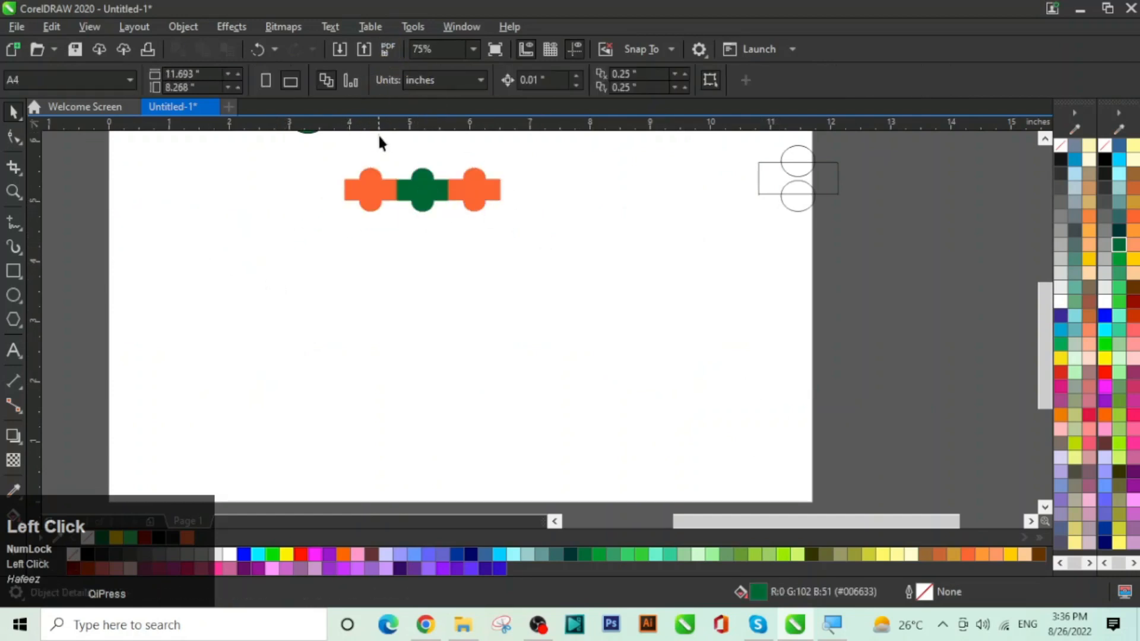
scroll(377, 147, up, 2)
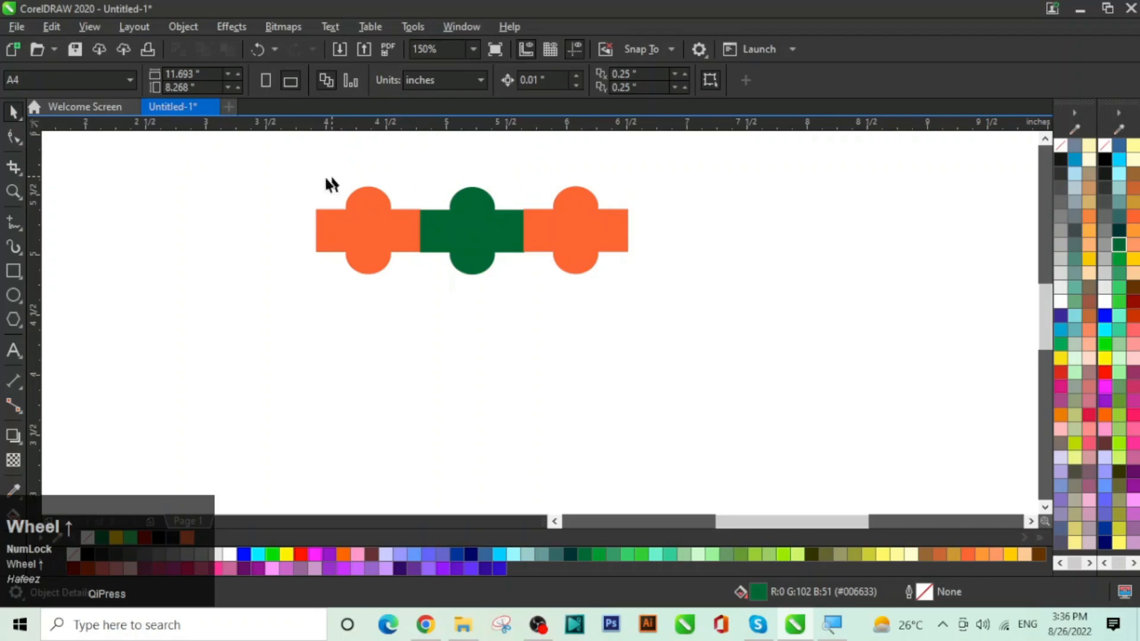
click(696, 347)
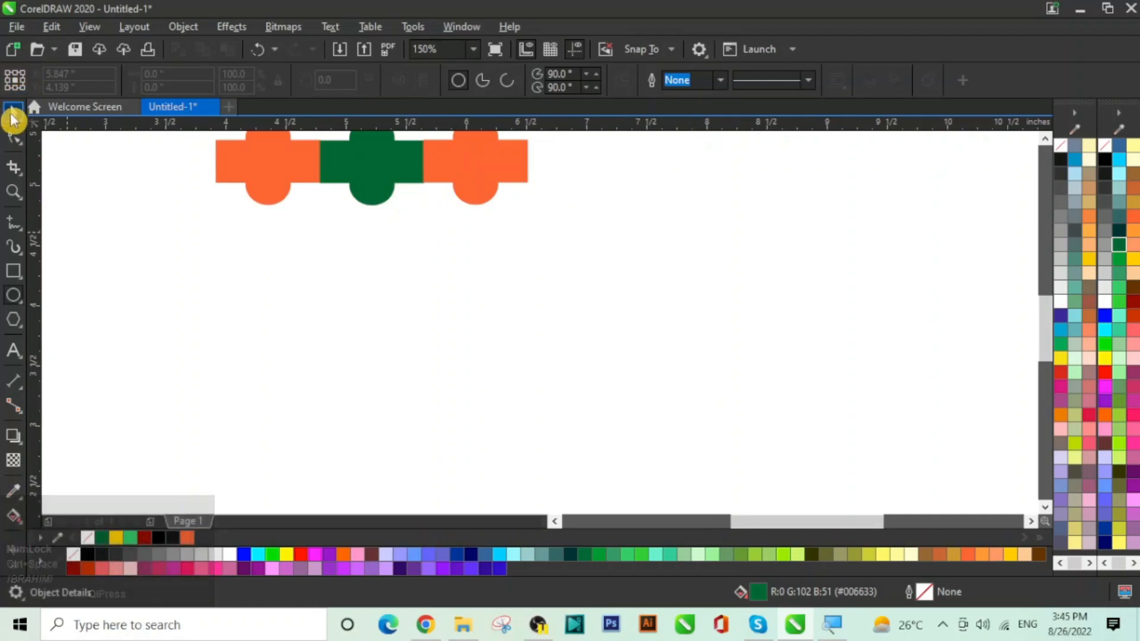
click(13, 115)
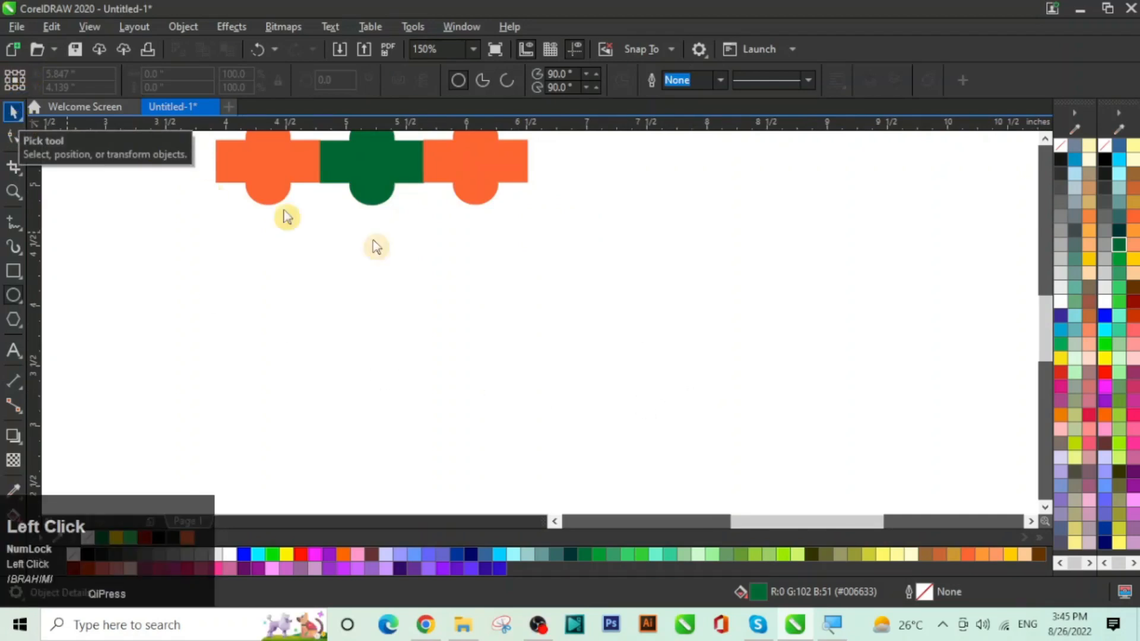
click(19, 294)
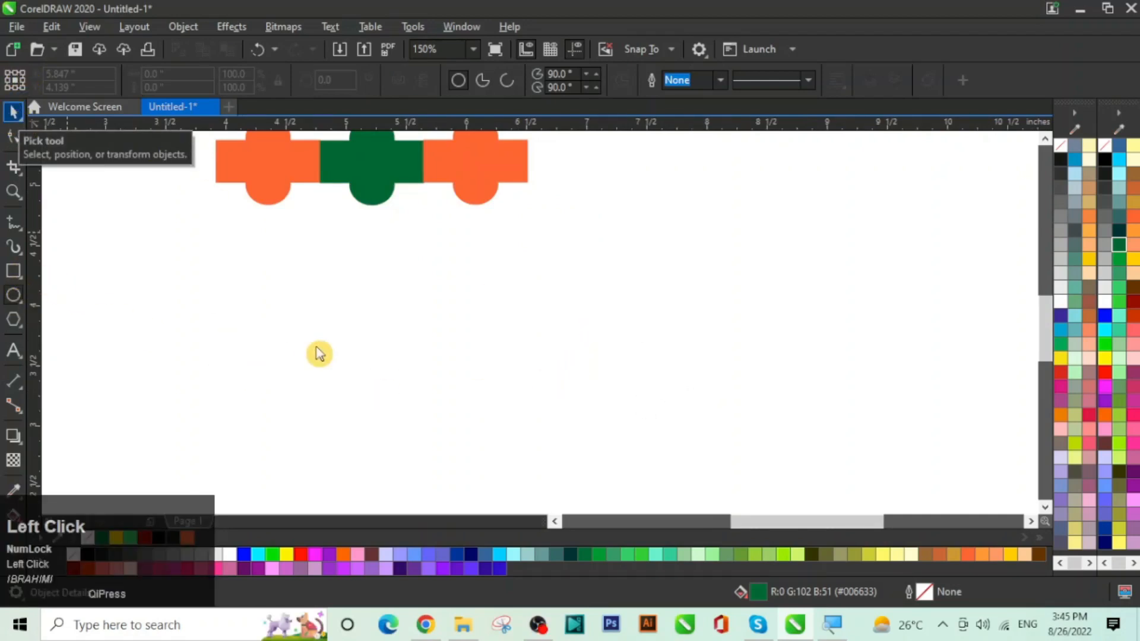
drag(314, 304, 367, 391)
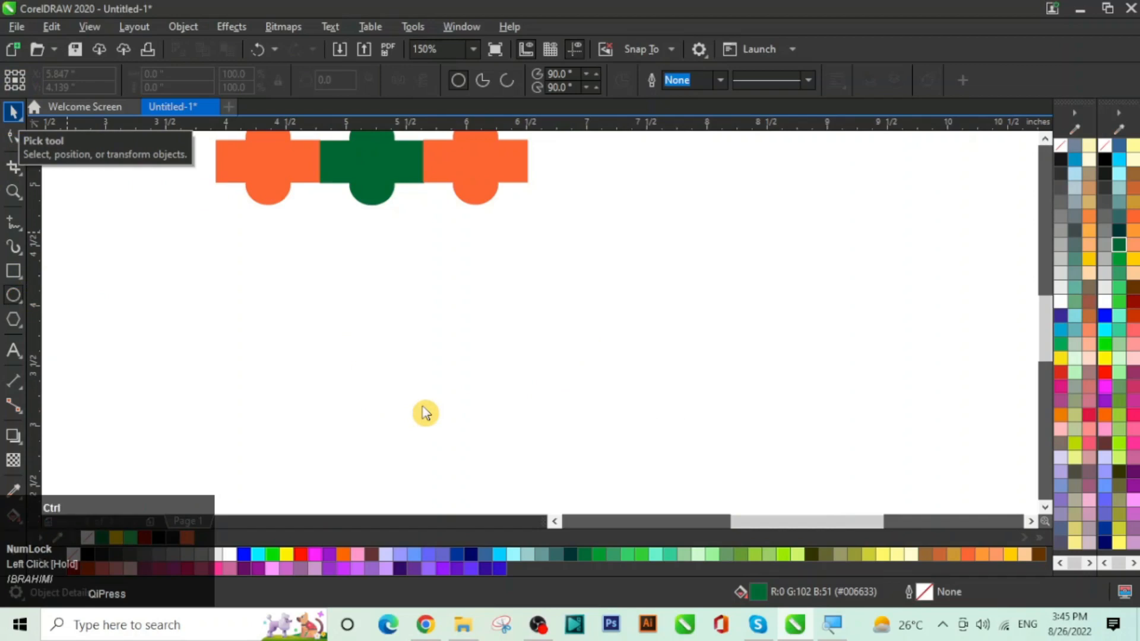
key(ctrl+space)
key(ctrl+space)
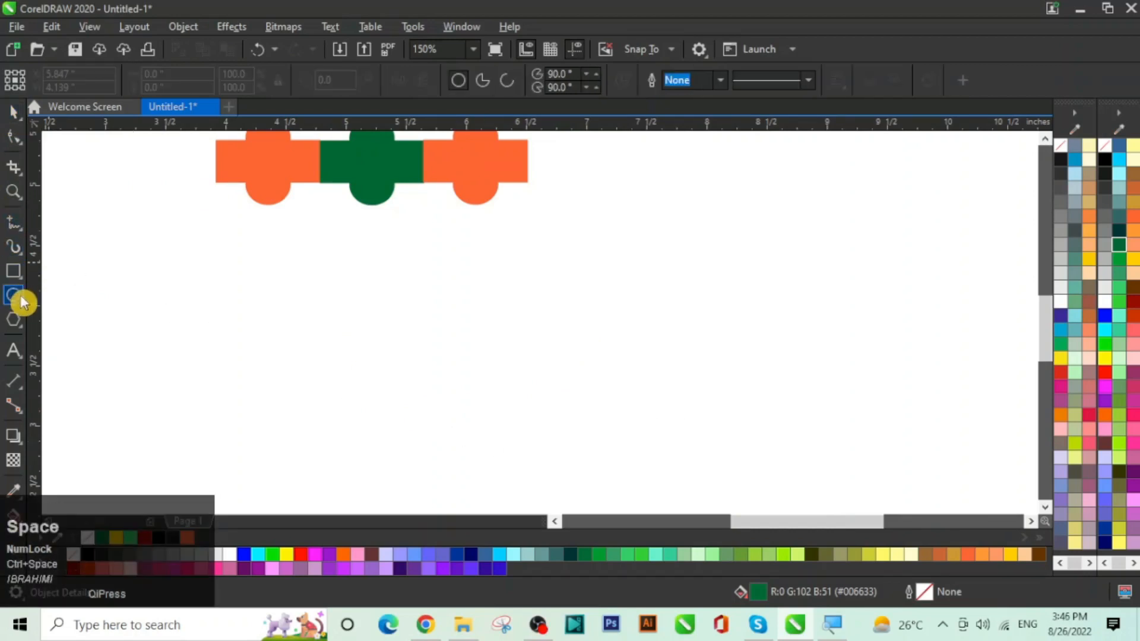
Step: Draw a circle about 0.82 by 0.80 in below the row and copy it to form an overlapping pair and an overlapping trio
drag(221, 295, 321, 393)
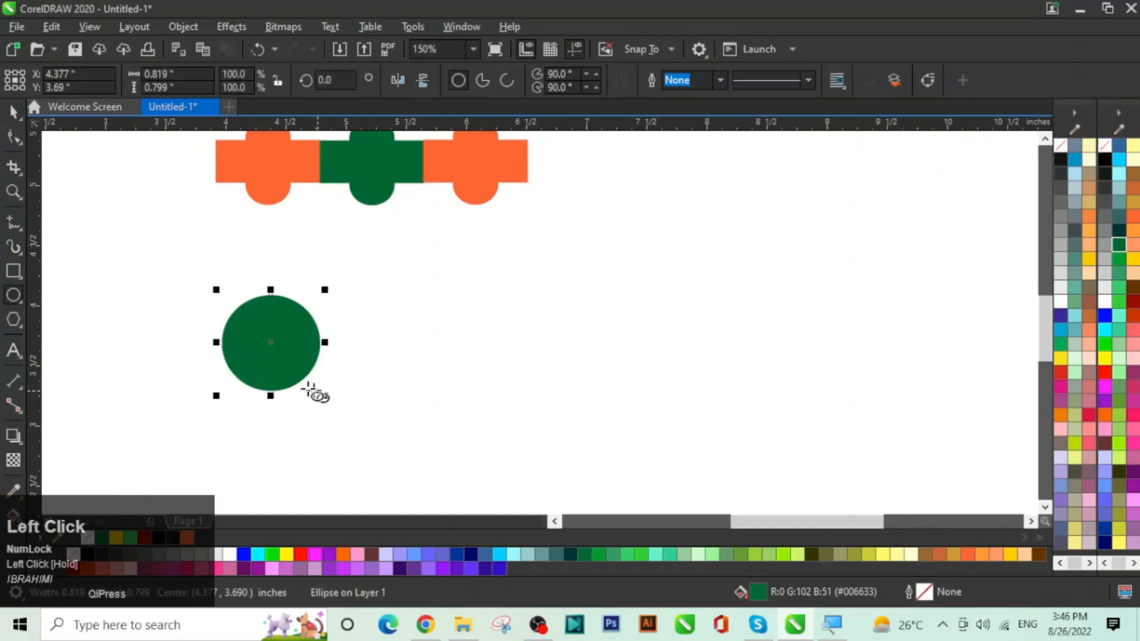
click(13, 111)
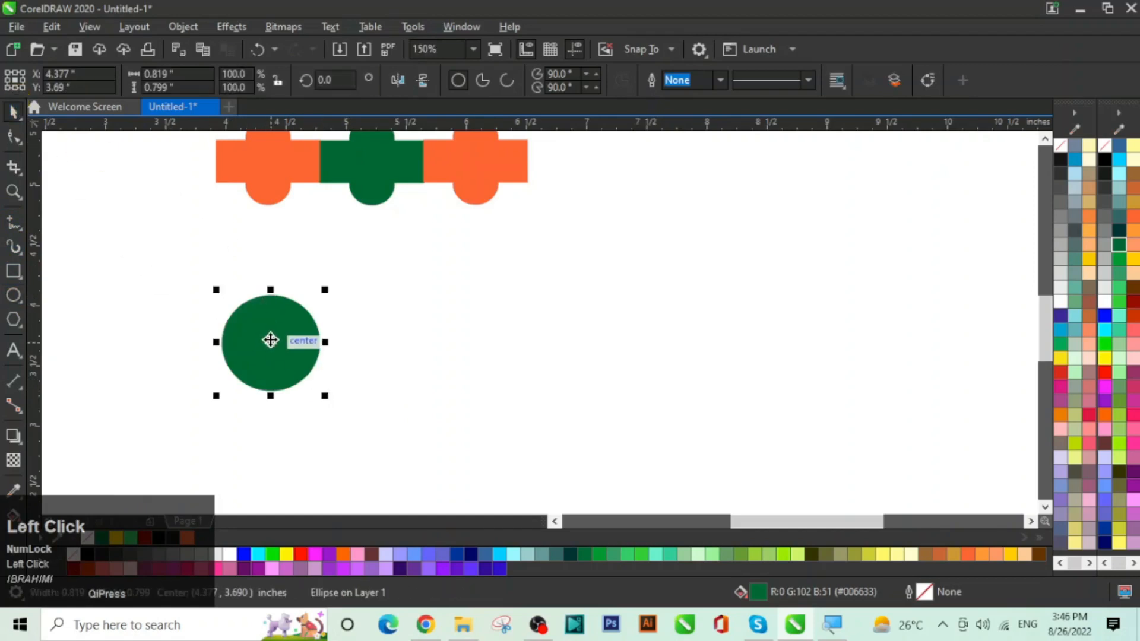
drag(270, 339, 686, 302)
right_click(330, 351)
right_click(665, 353)
right_click(719, 354)
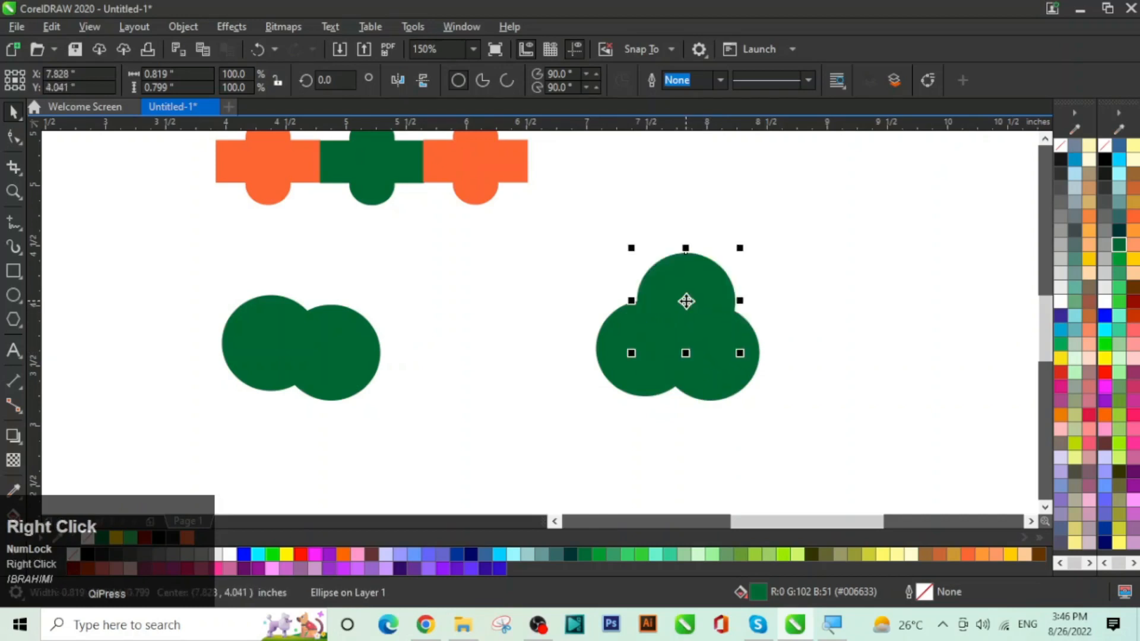
Step: Fill the trio's lower-right circle with yellow (#FFCC00) and its lower-left circle with dark red (#990000)
click(758, 364)
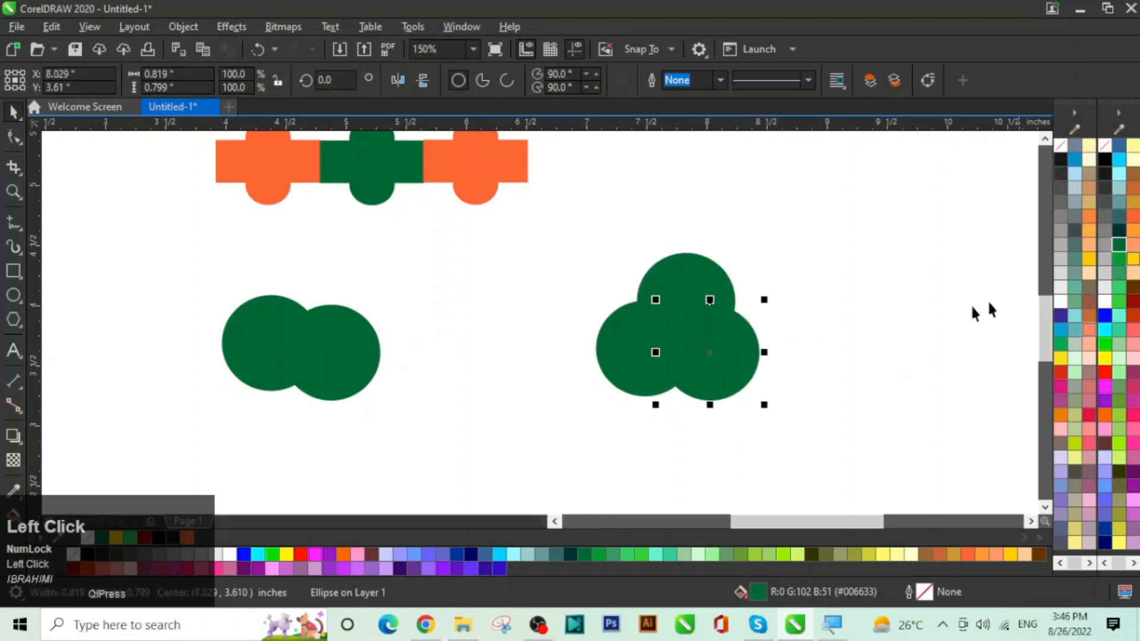
drag(1090, 259, 760, 340)
click(623, 375)
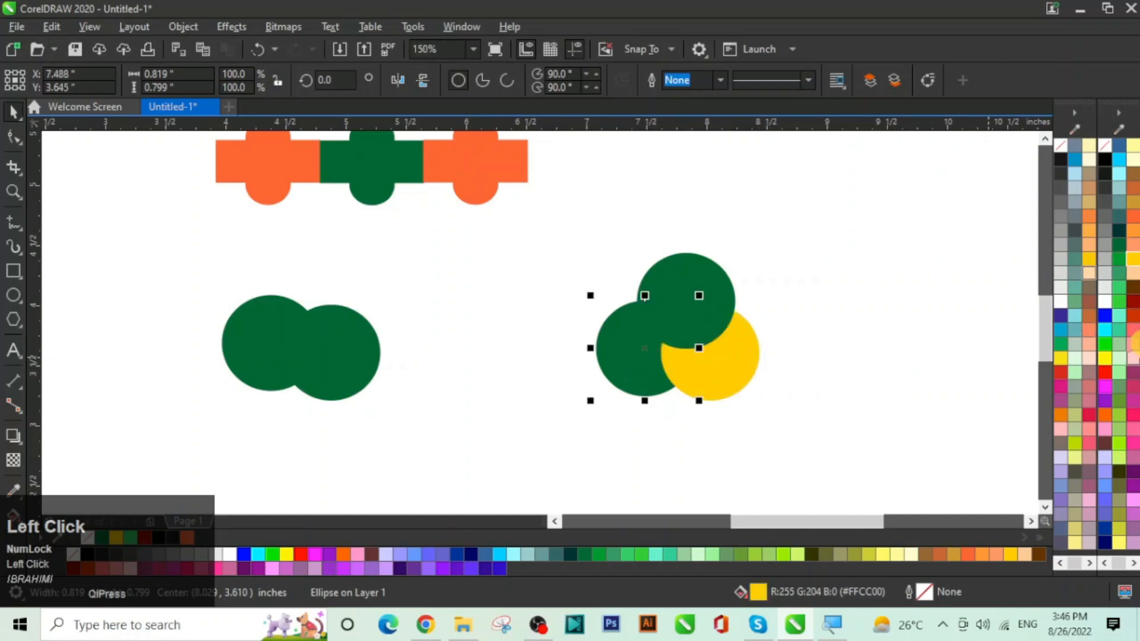
click(1133, 301)
click(889, 333)
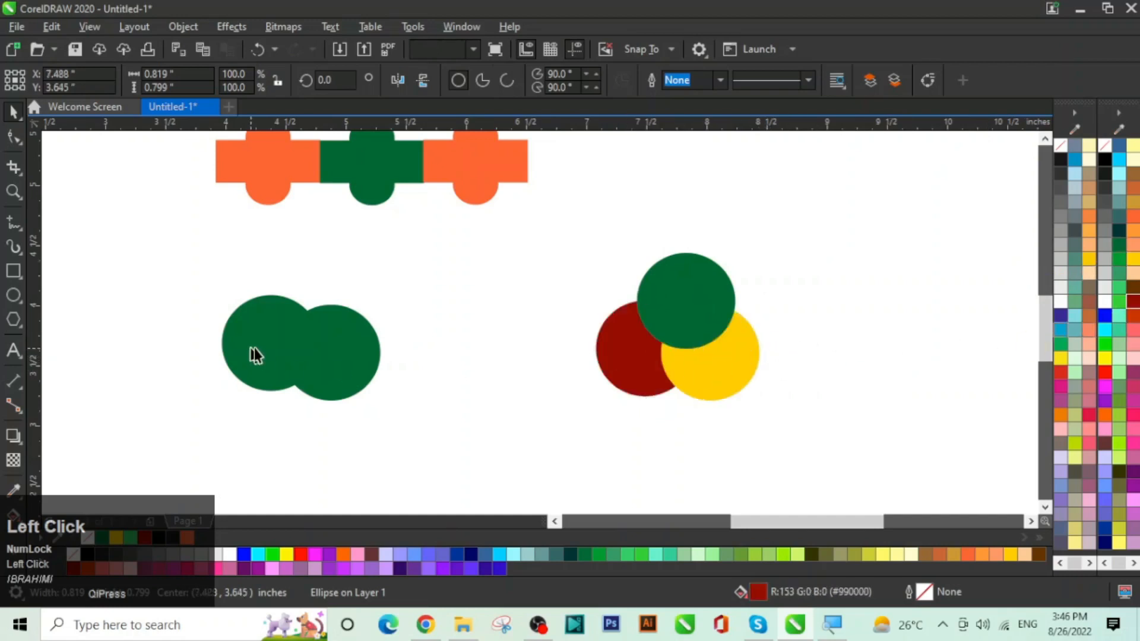
Step: Fill the right circle of the overlapping pair with red (#FF0000)
click(346, 356)
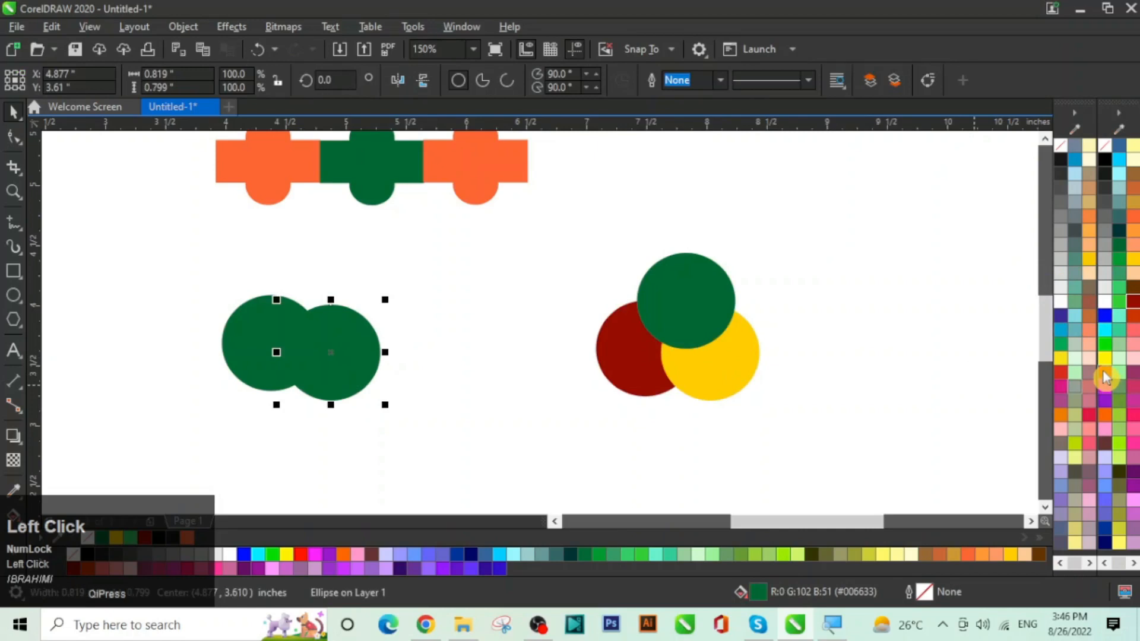
drag(1106, 378, 357, 374)
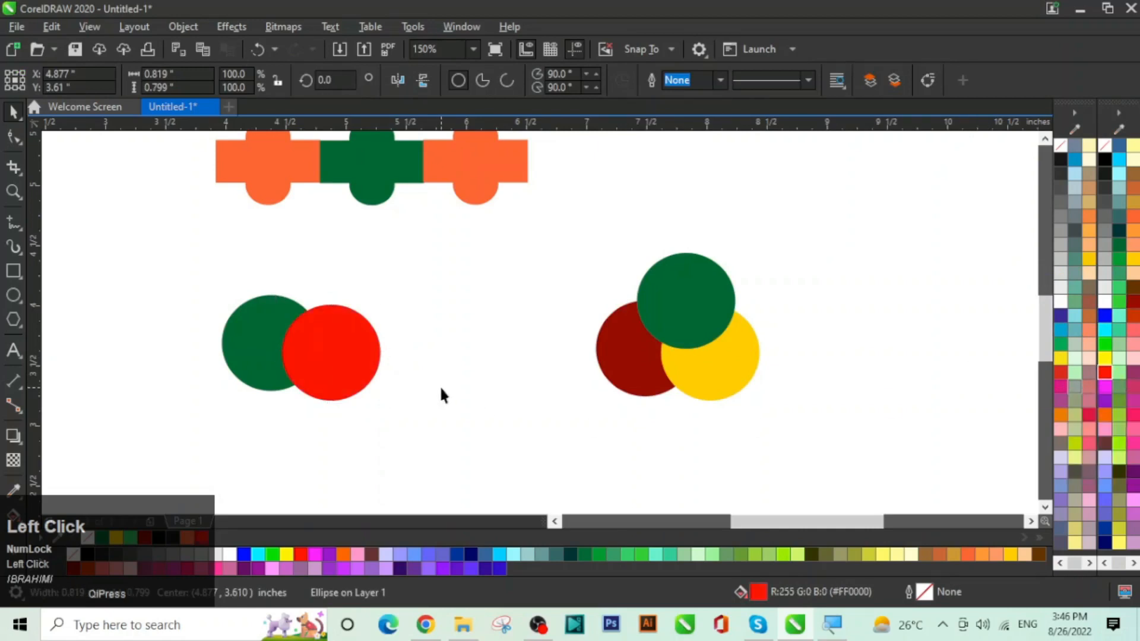
click(440, 389)
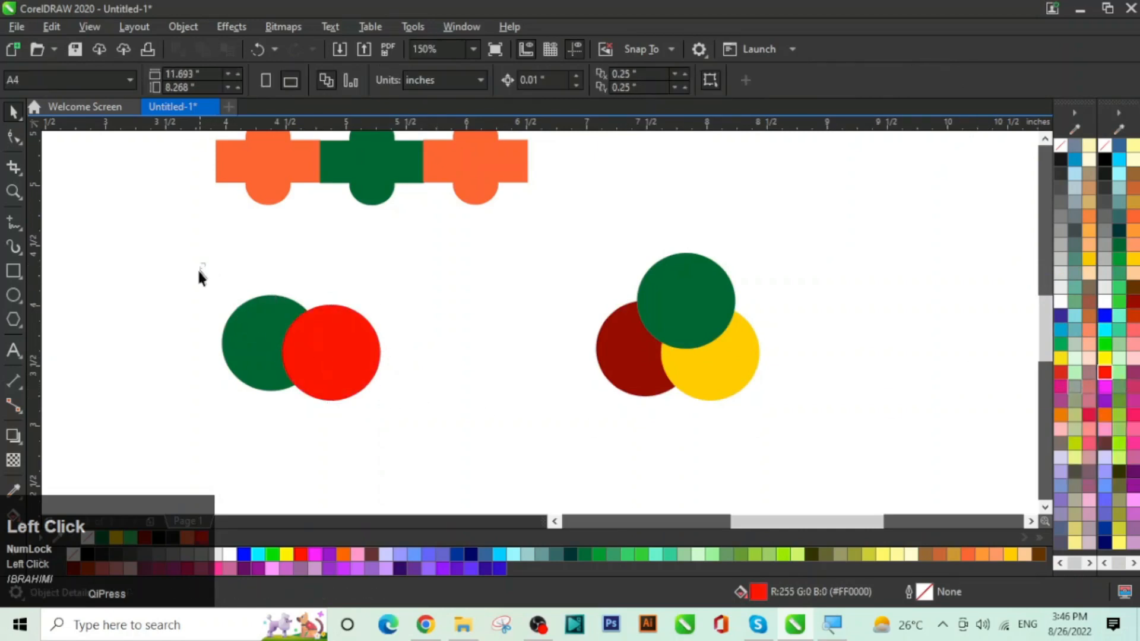
Step: Trim the green circle of the pair with the red one and move the red circle clear of the cut
drag(418, 433, 417, 432)
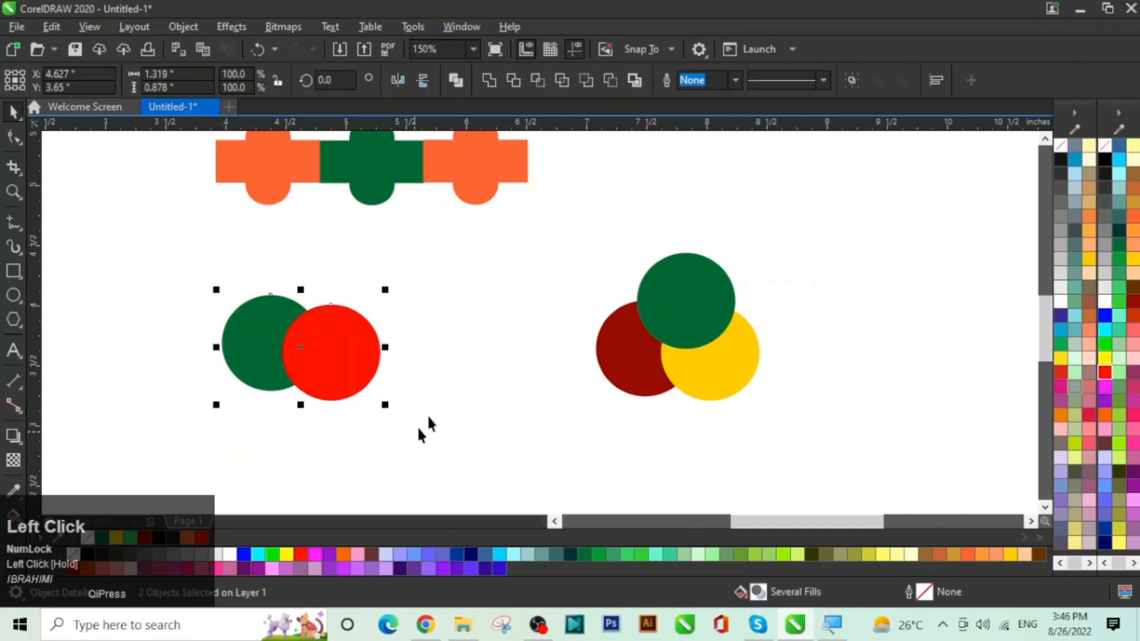
click(514, 87)
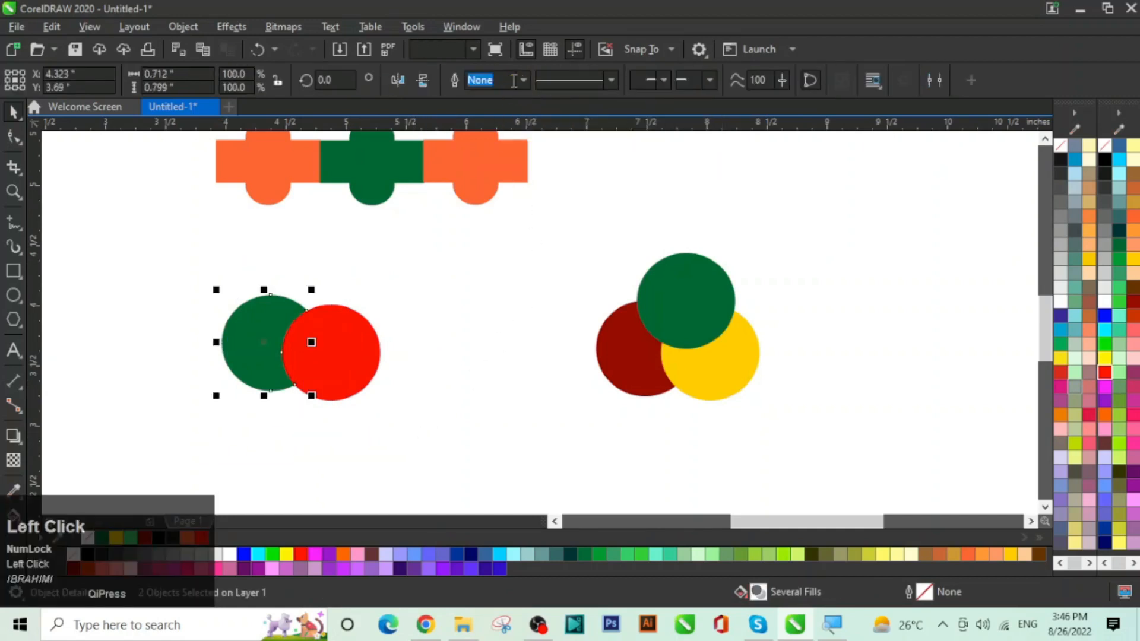
drag(321, 357, 363, 364)
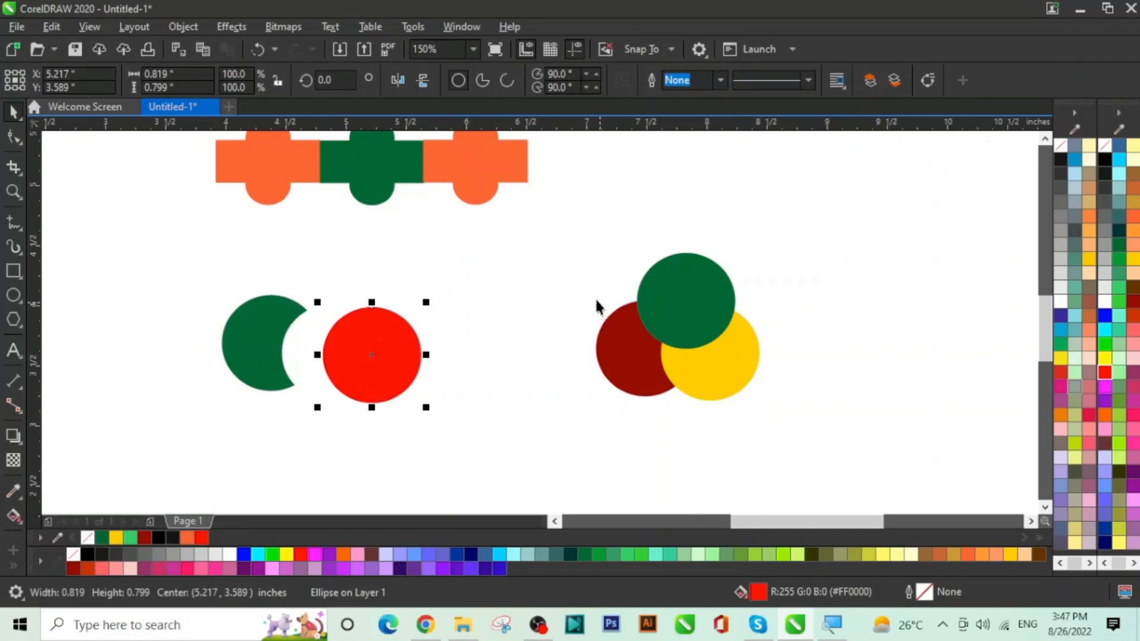
Step: Simplify the overlapping trio of circles and move the yellow, green and dark red pieces apart
drag(587, 224, 803, 455)
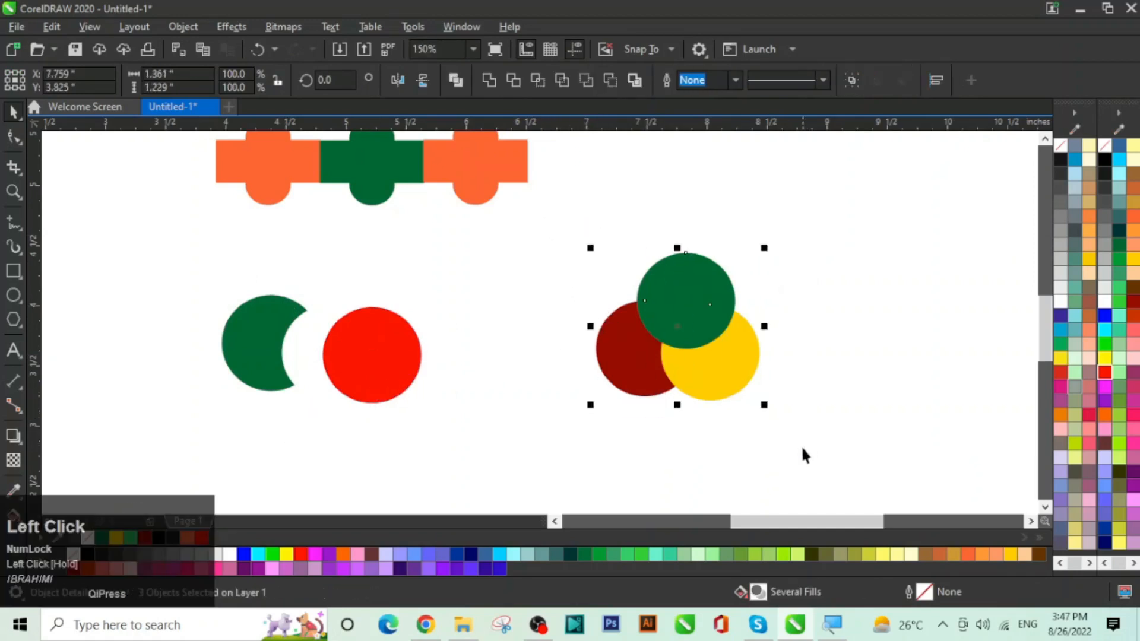
click(565, 80)
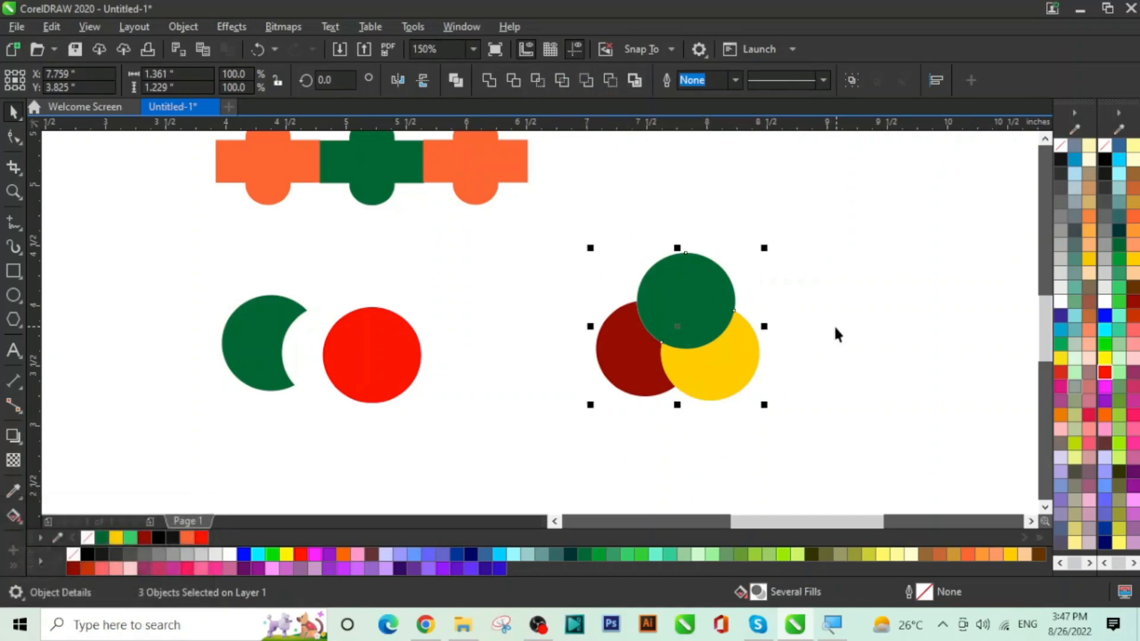
click(809, 374)
drag(725, 361, 758, 393)
drag(713, 287, 732, 254)
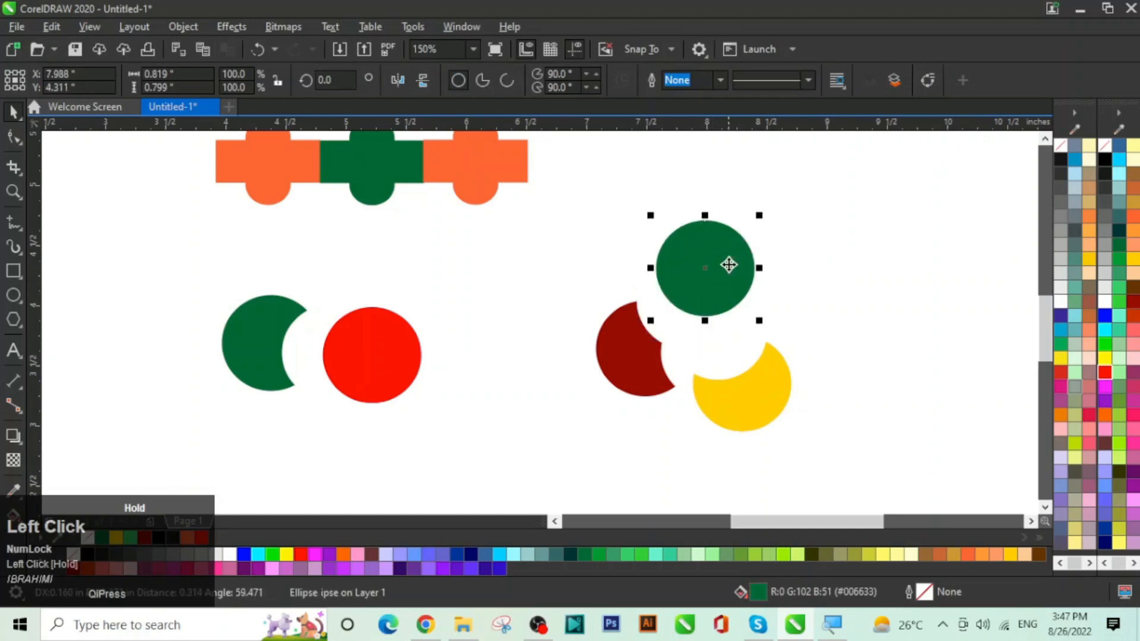
drag(641, 366, 628, 400)
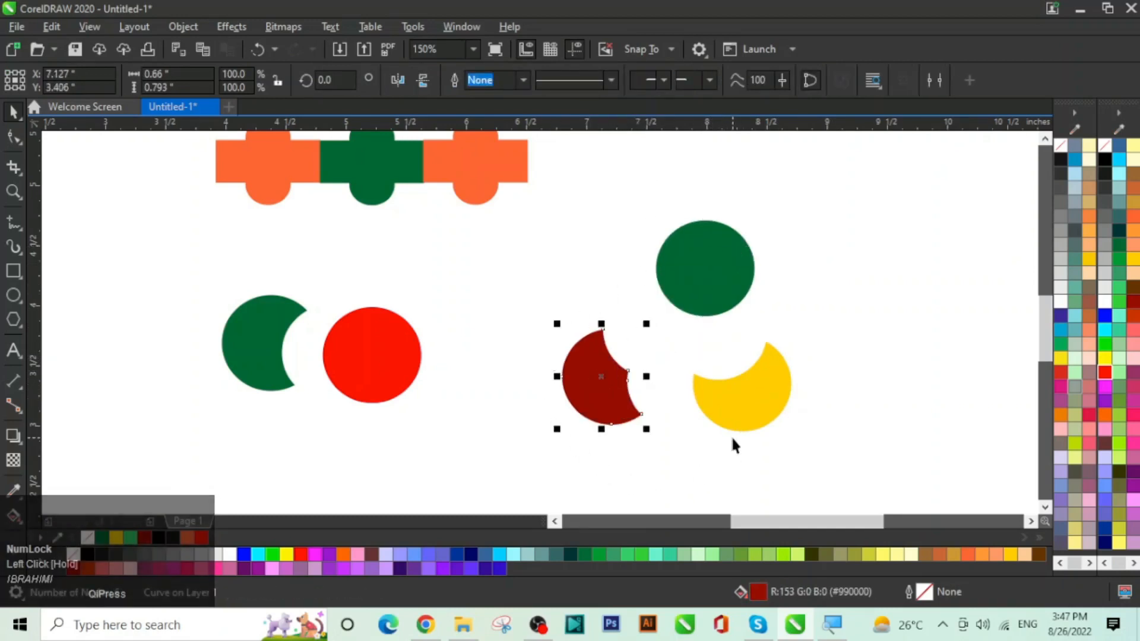
Step: Move the red and green circles back toward their cut pieces and place an overlapping copy of the red circle beside it
click(244, 336)
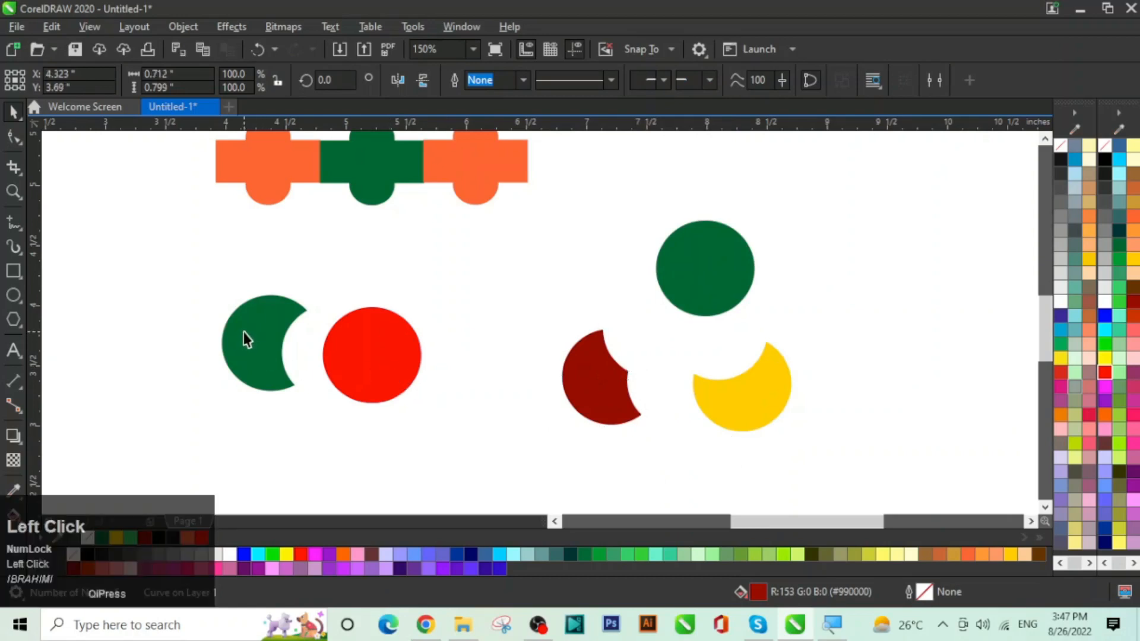
drag(338, 359, 347, 362)
drag(731, 280, 712, 323)
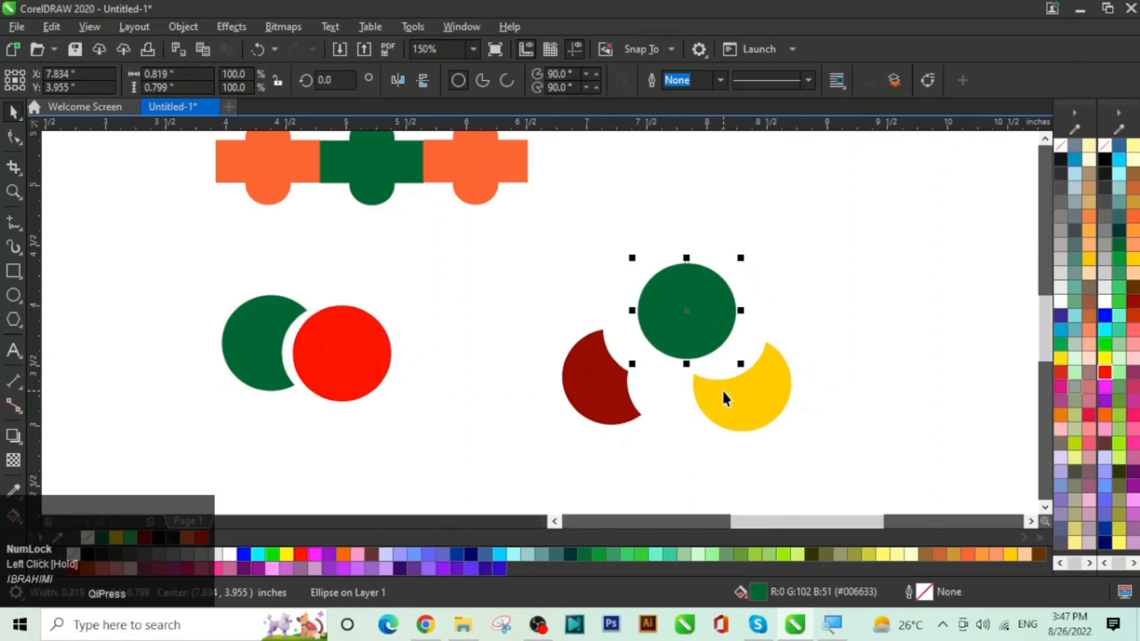
key(ctrl+space)
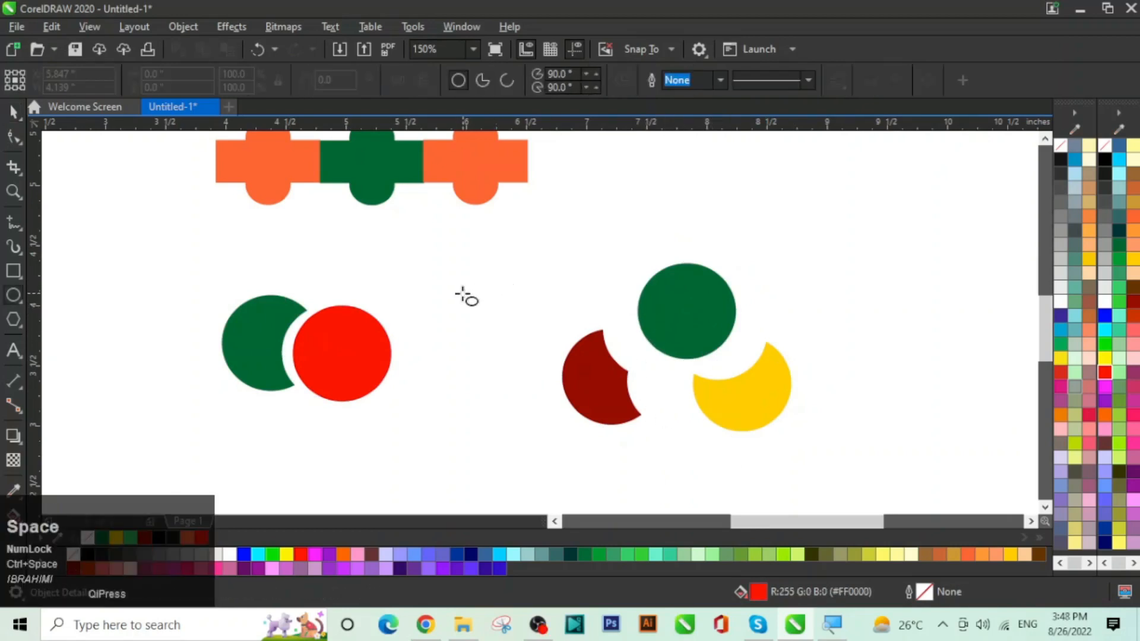
click(12, 114)
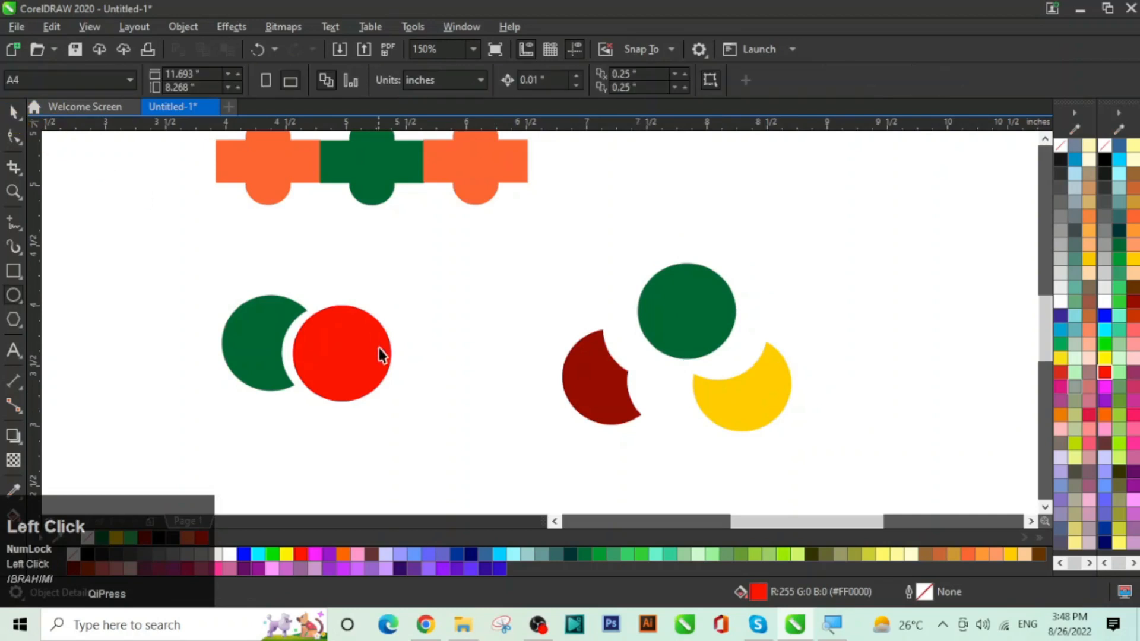
drag(358, 369, 417, 374)
right_click(417, 375)
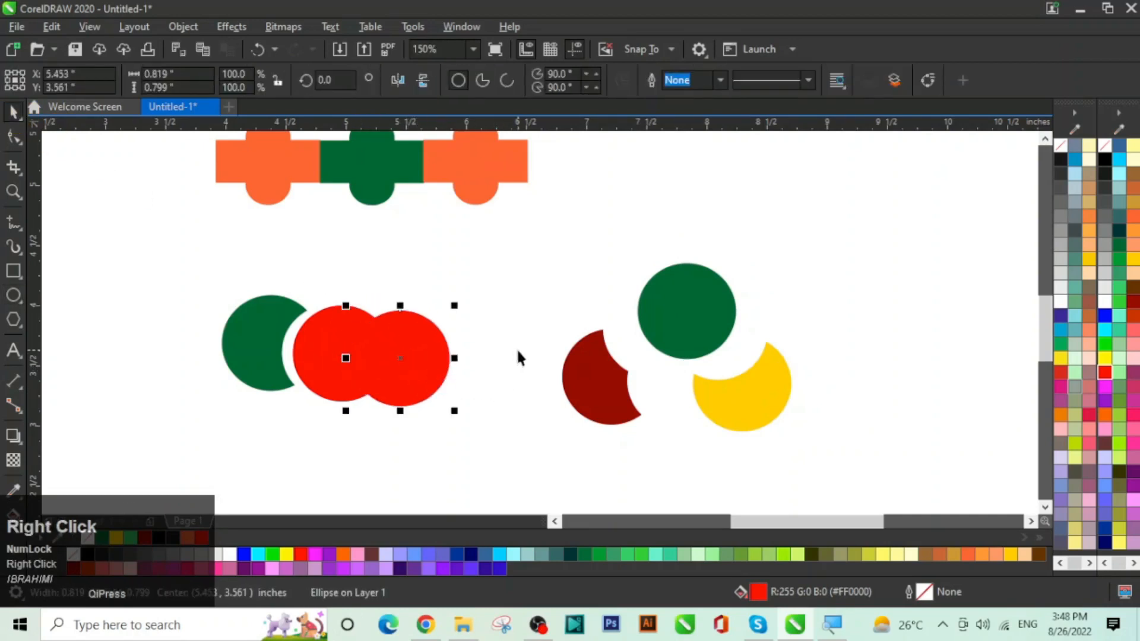
Step: Select both red circles and annotate the shaping commands on screen with a red box and the text "shaping option"
drag(490, 275, 301, 437)
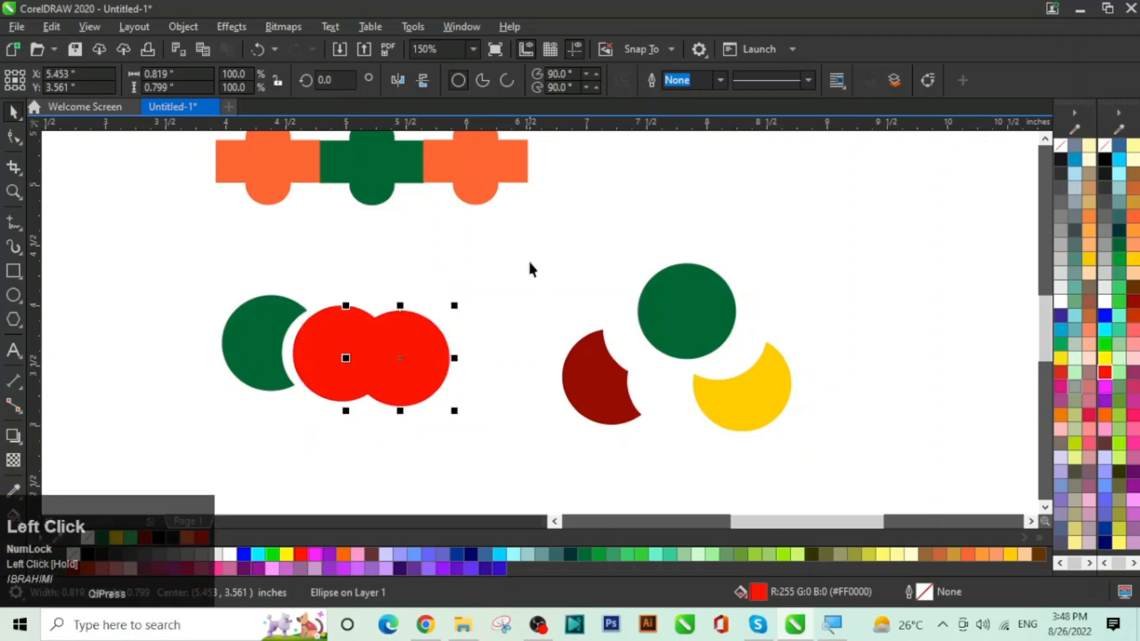
drag(530, 263, 297, 453)
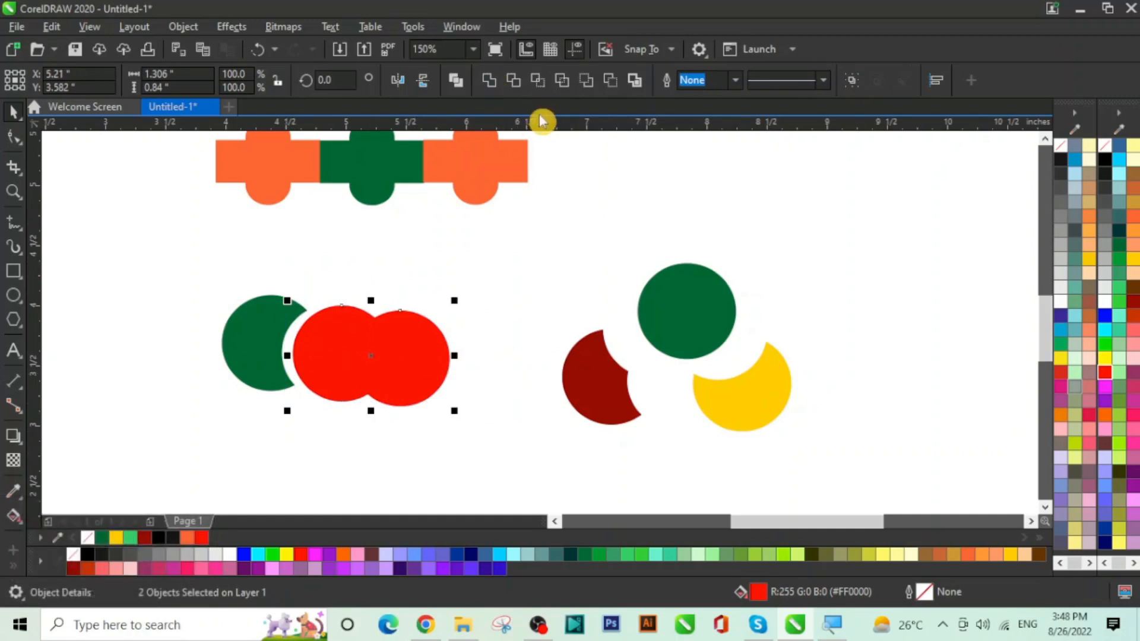
key(ctrl+2)
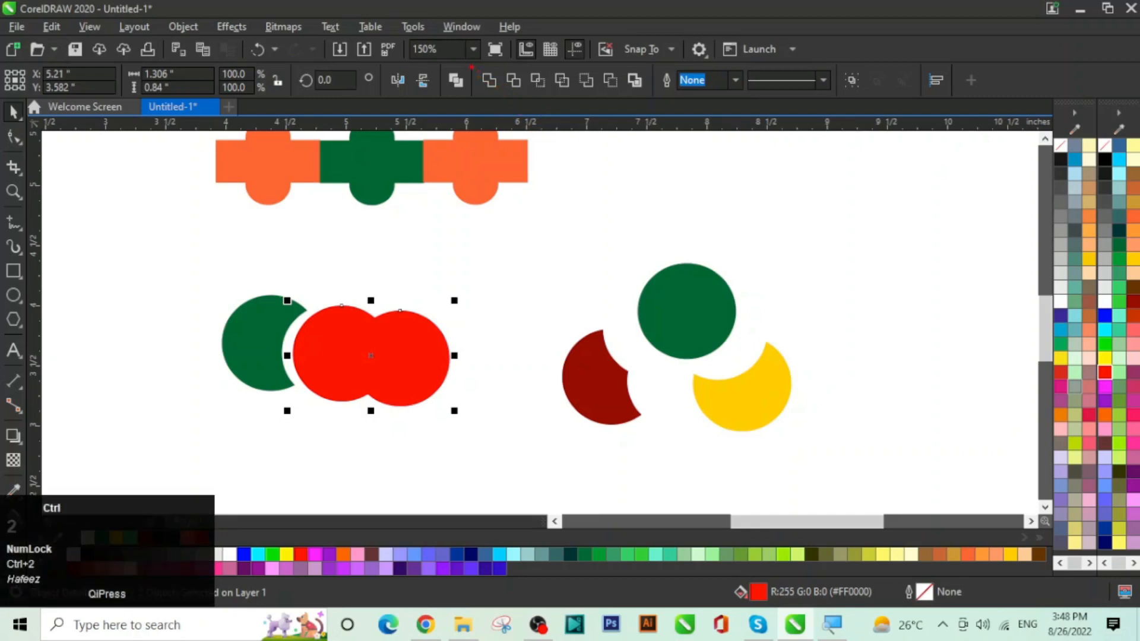
mouse_move(470, 62)
mouse_down()
mouse_move(521, 100)
mouse_move(657, 99)
mouse_up()
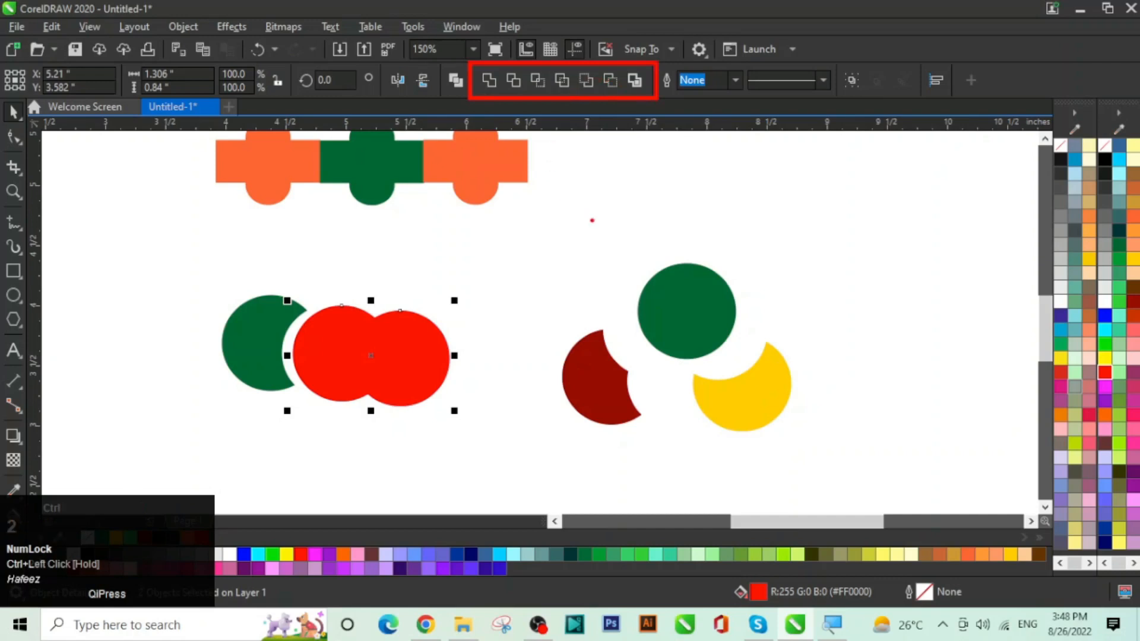
key(ctrl+2)
key(t)
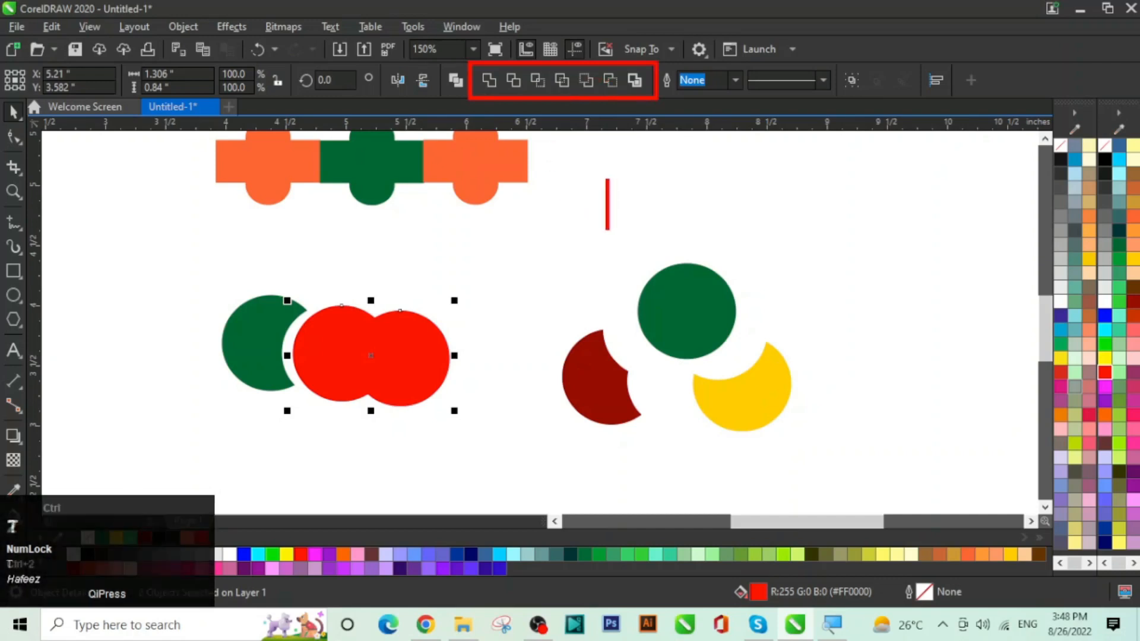
text(shaping)
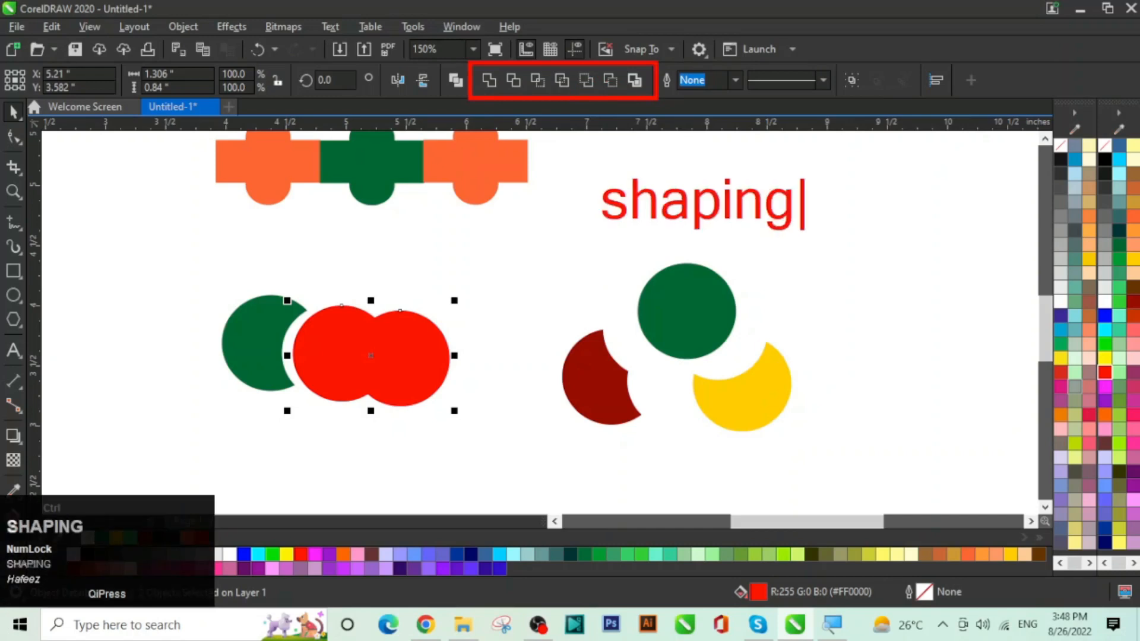
text( option)
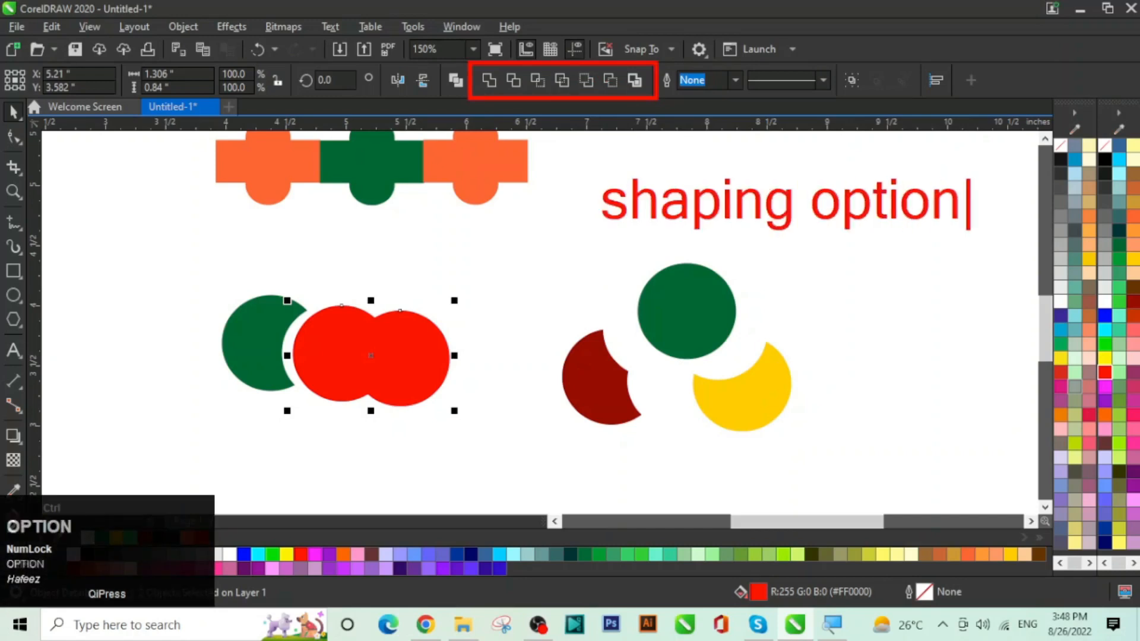
key(ctrl+2)
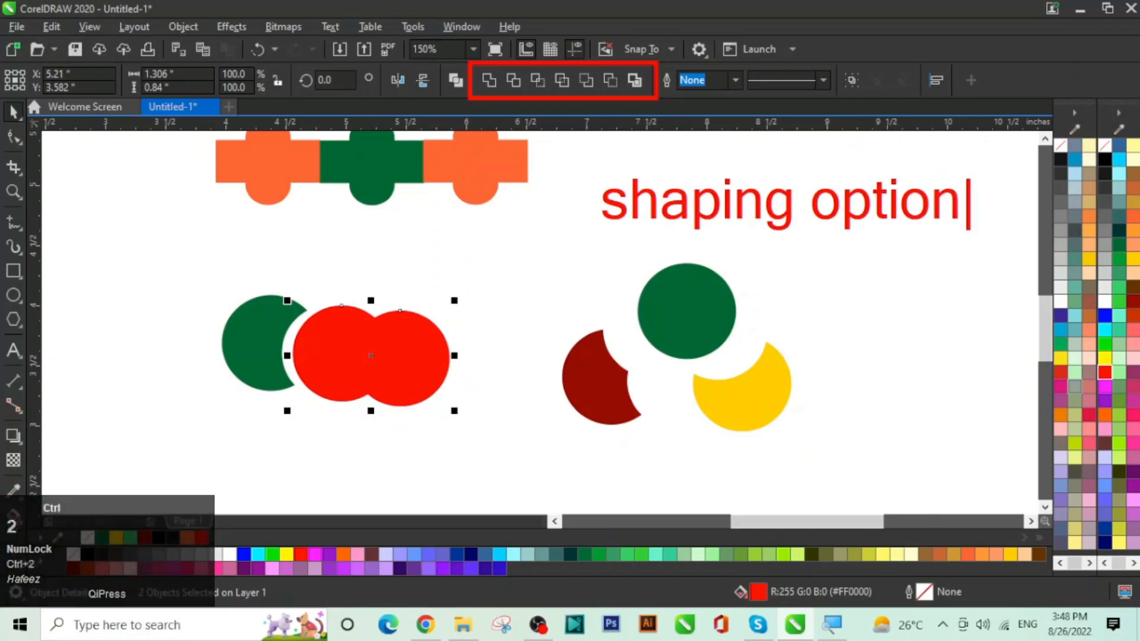
key(Escape)
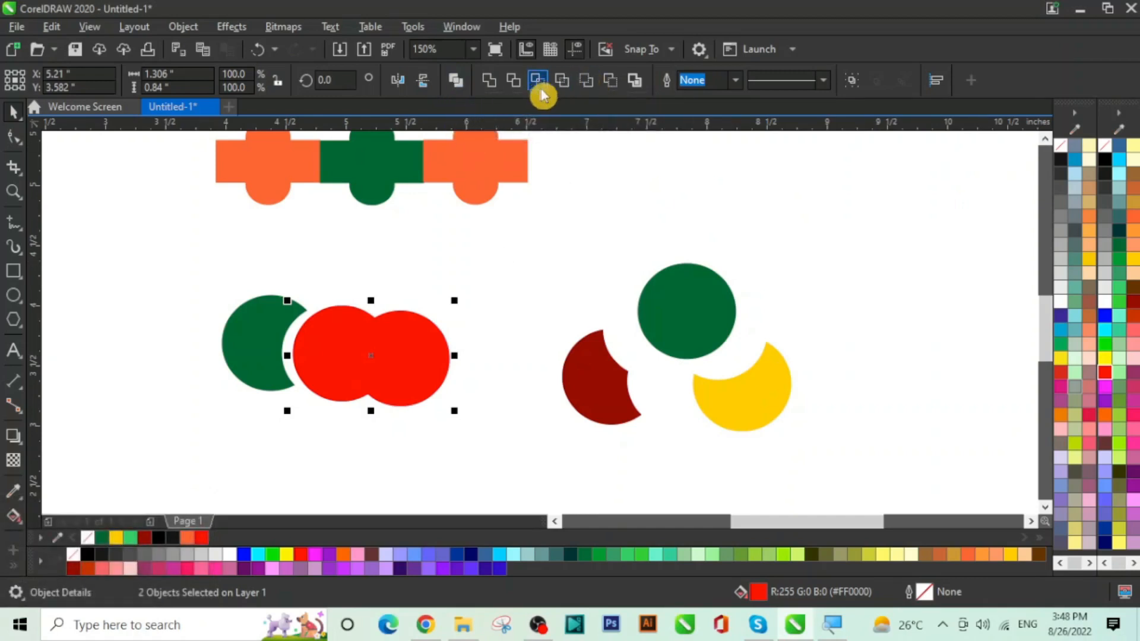
Step: Delete all the circles and cut pieces below the coloured row
click(753, 245)
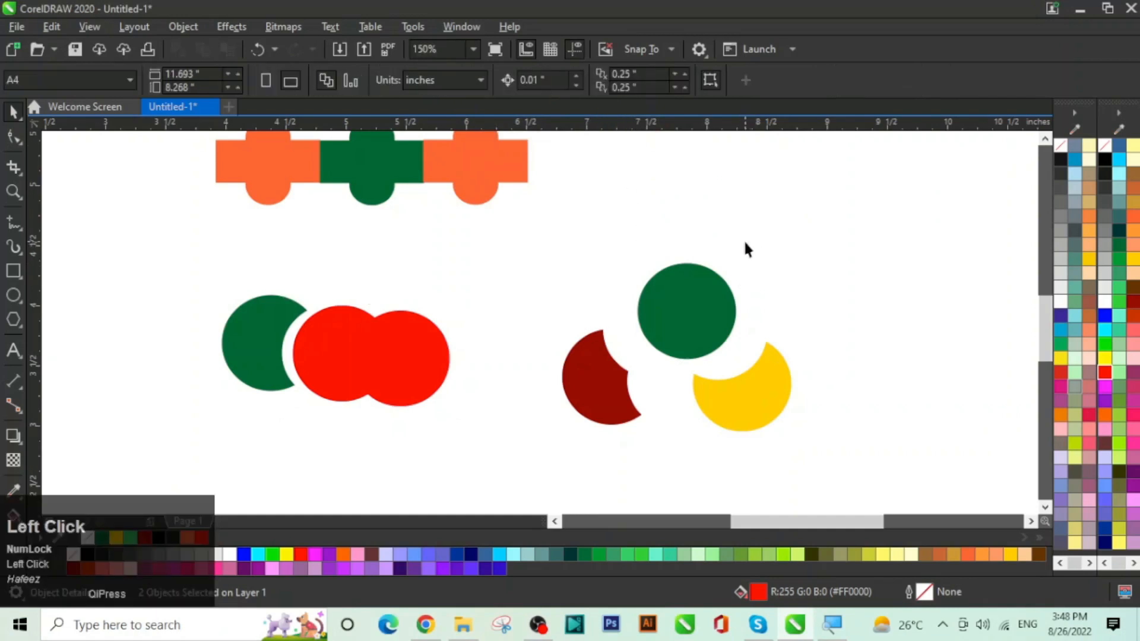
drag(167, 223, 901, 450)
key(Delete)
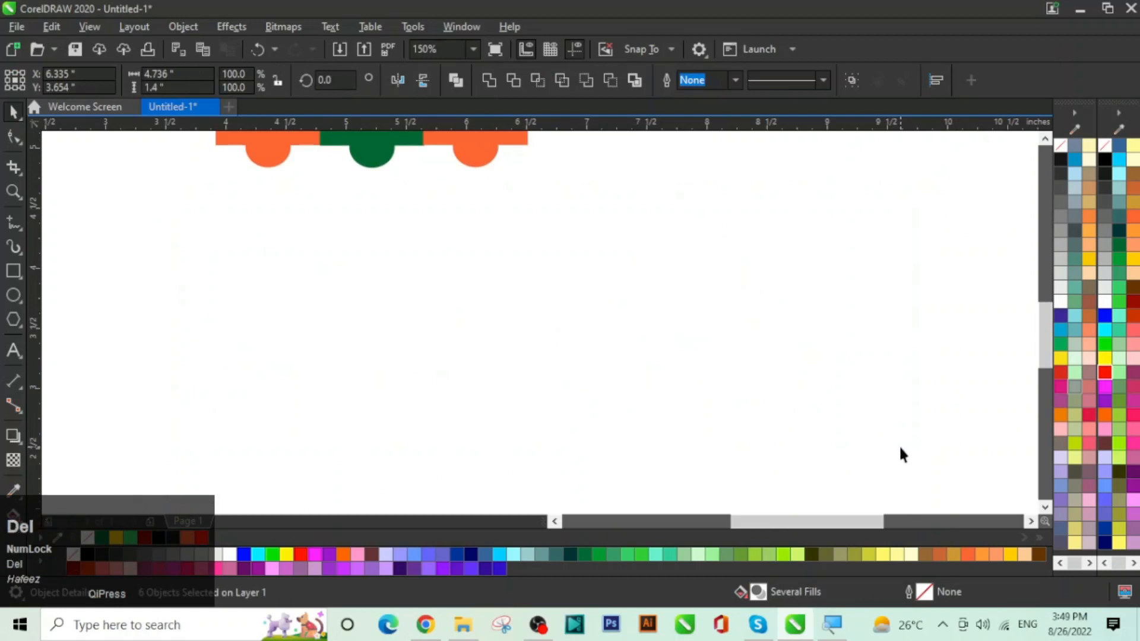
Step: Draw an upright rectangle about 0.94 by 1.88 in below the row, with no fill and a black hairline outline
click(13, 272)
drag(609, 225, 721, 449)
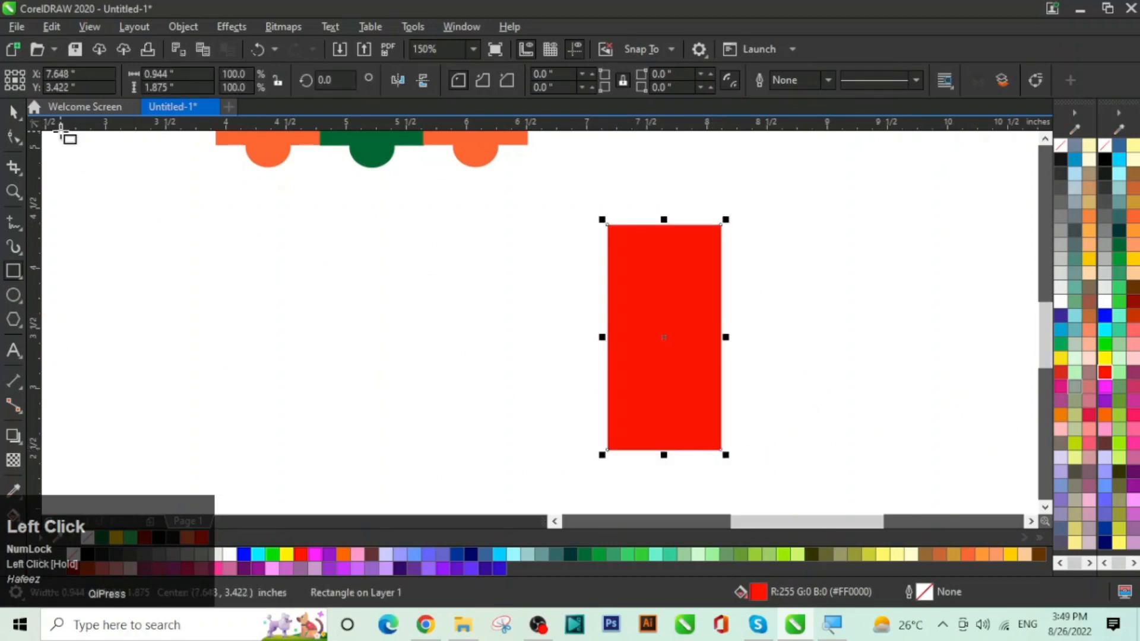
click(14, 118)
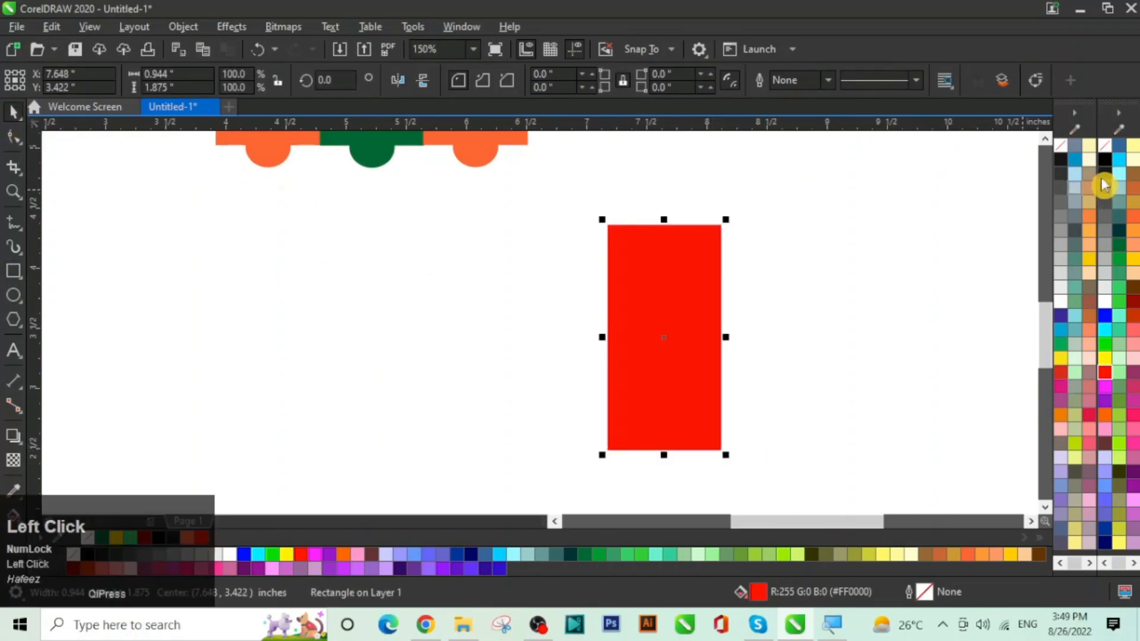
click(1062, 147)
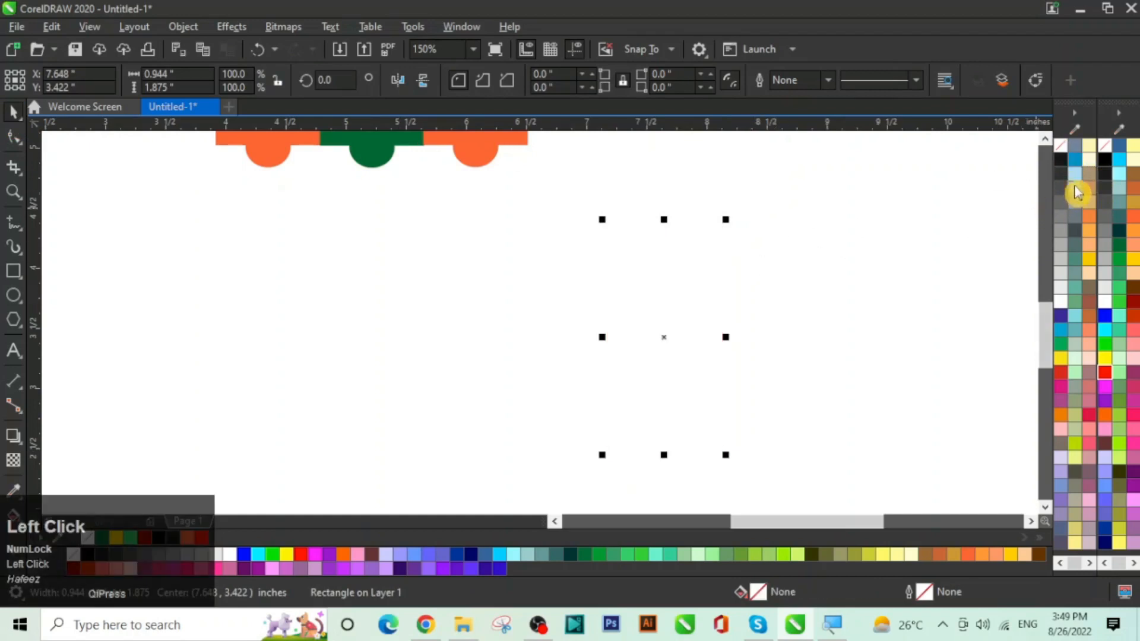
right_click(1060, 159)
drag(664, 311, 654, 340)
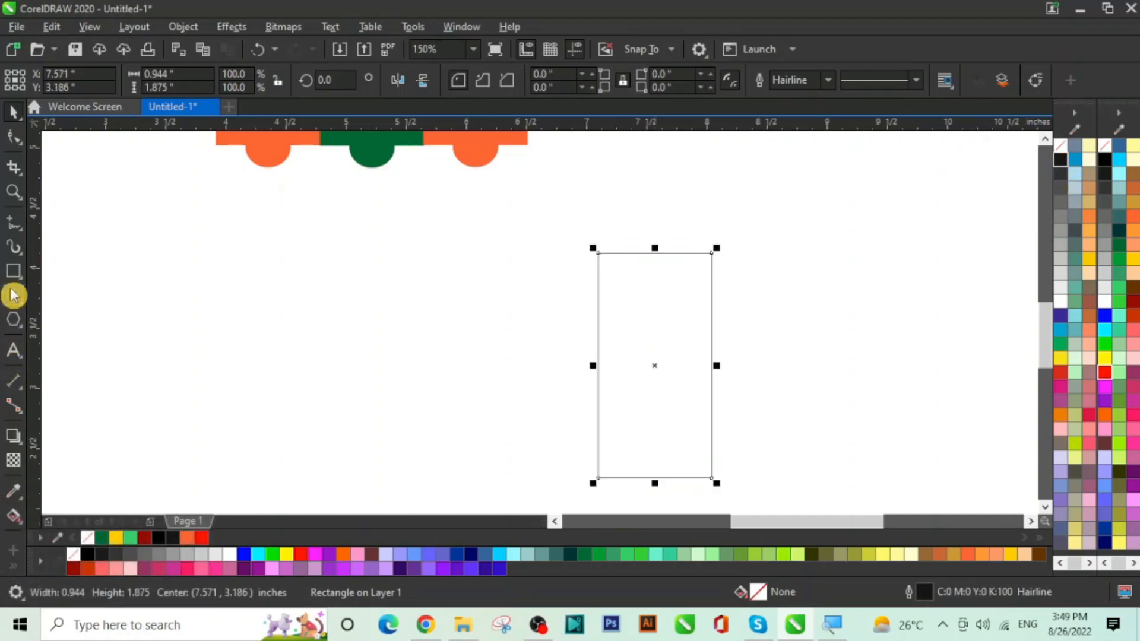
Step: Draw a neck rectangle about 0.74 by 0.52 in overlapping the body's upper edge and a cap rectangle about 0.87 by 0.22 in above it
click(14, 271)
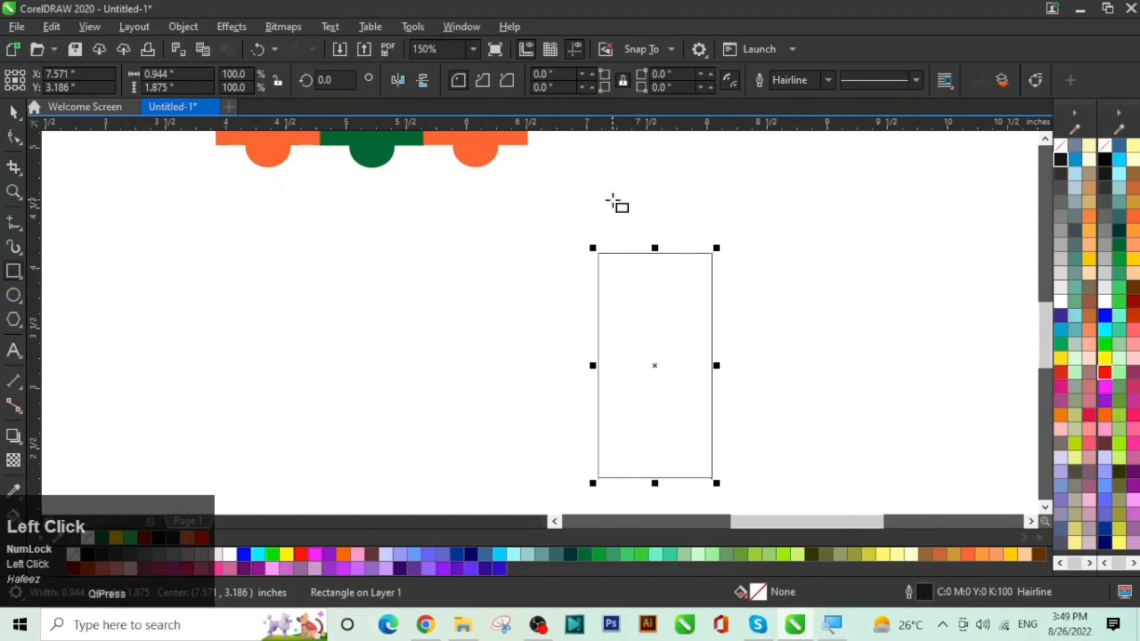
drag(612, 199, 703, 261)
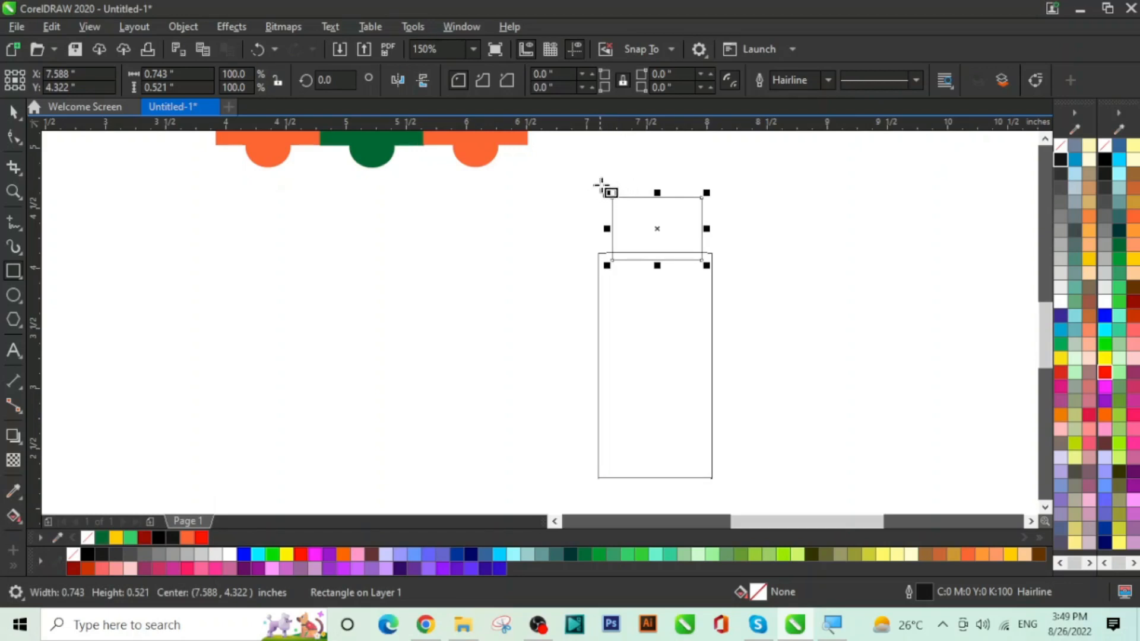
drag(604, 179, 708, 206)
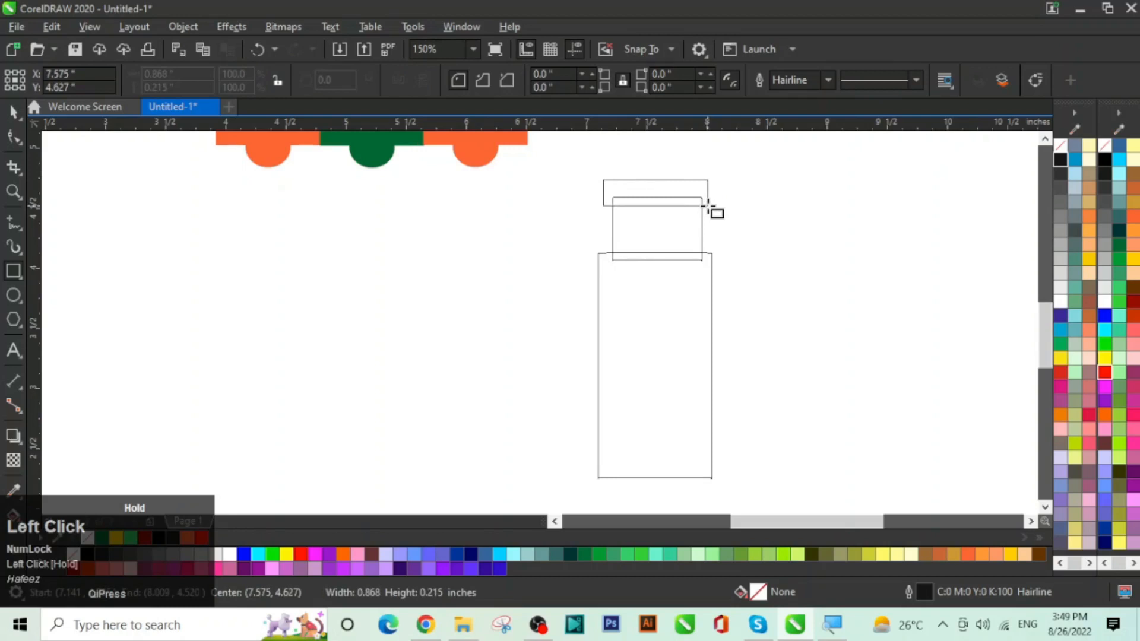
drag(708, 206, 708, 206)
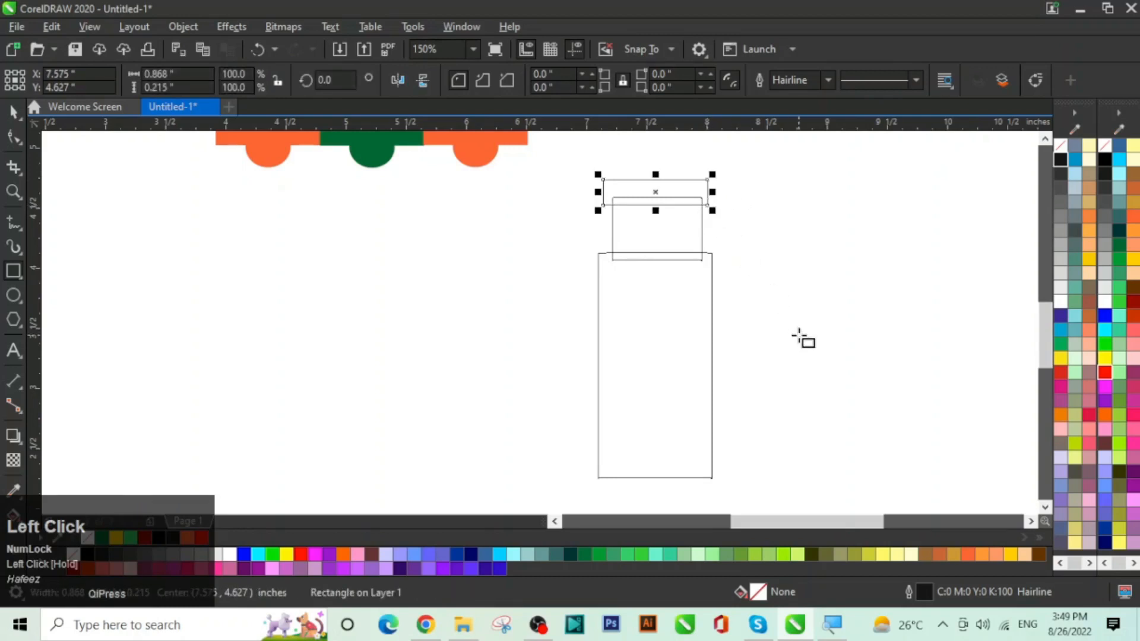
Step: Weld the body, neck and cap rectangles into one bottle outline
click(13, 112)
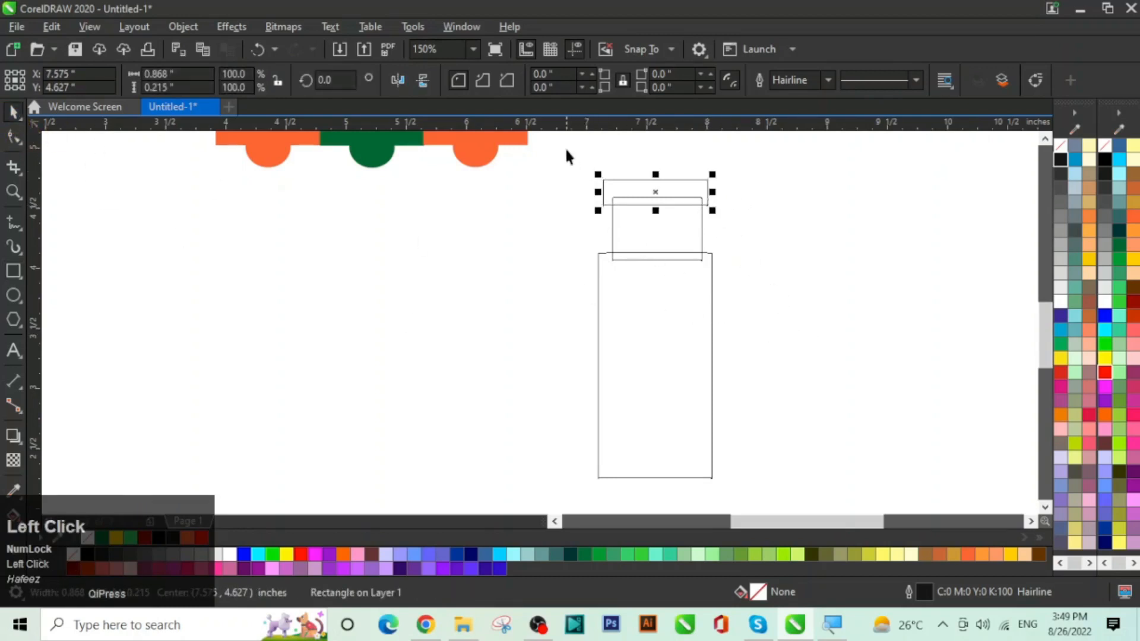
drag(566, 149, 657, 334)
drag(760, 472, 749, 496)
click(486, 84)
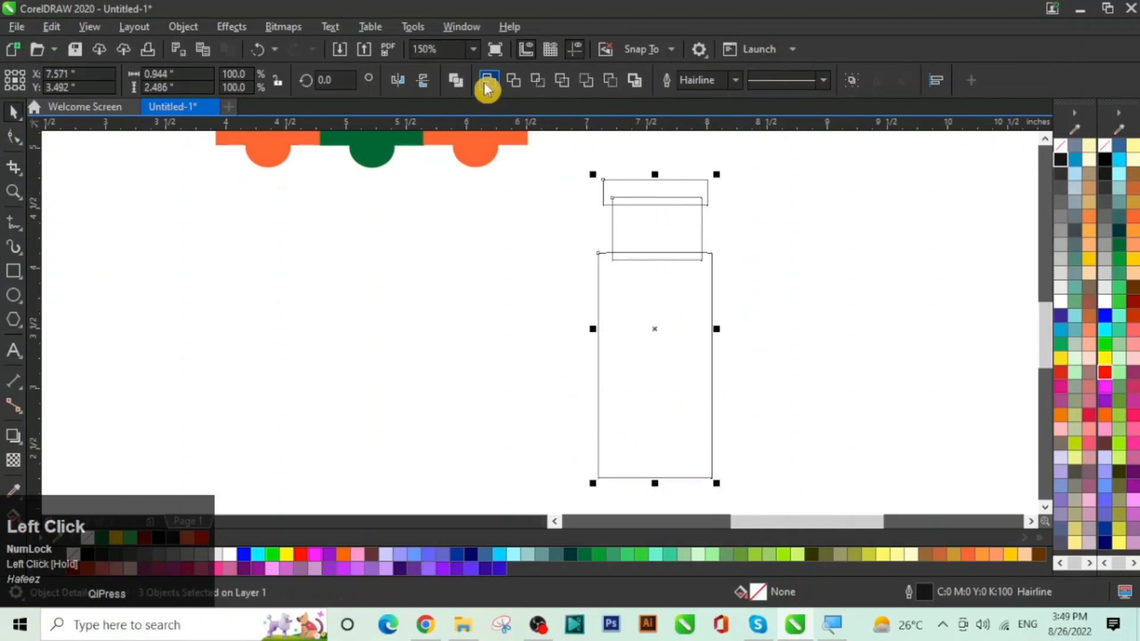
click(854, 274)
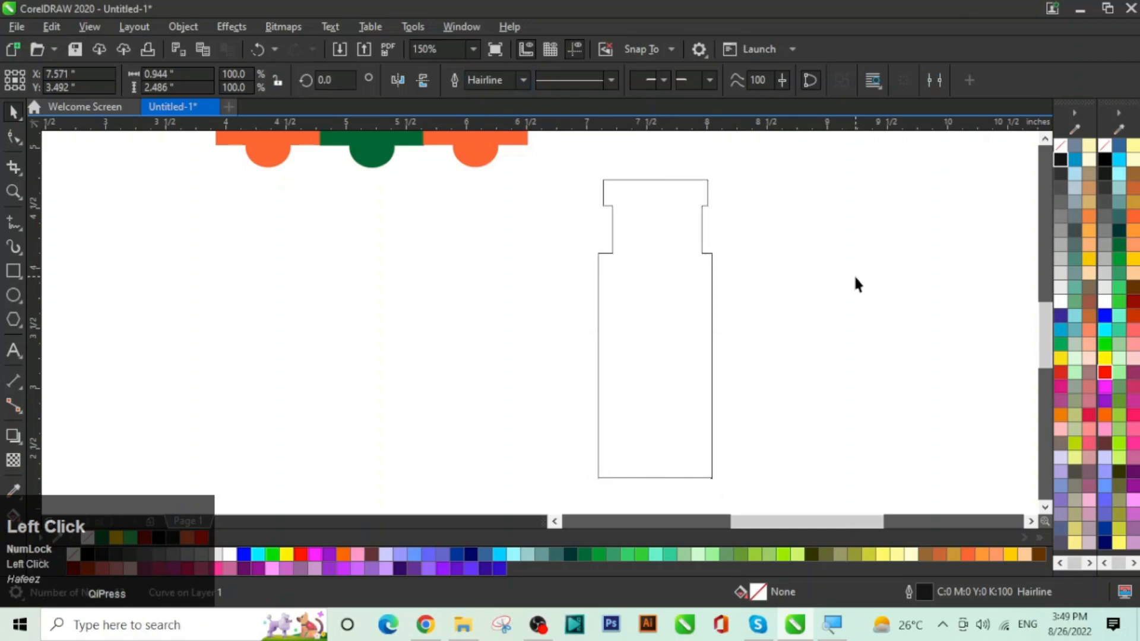
Step: Scale the bottle outline down to about 0.70 by 1.85 in and move it below the orange end of the row
drag(679, 270, 653, 265)
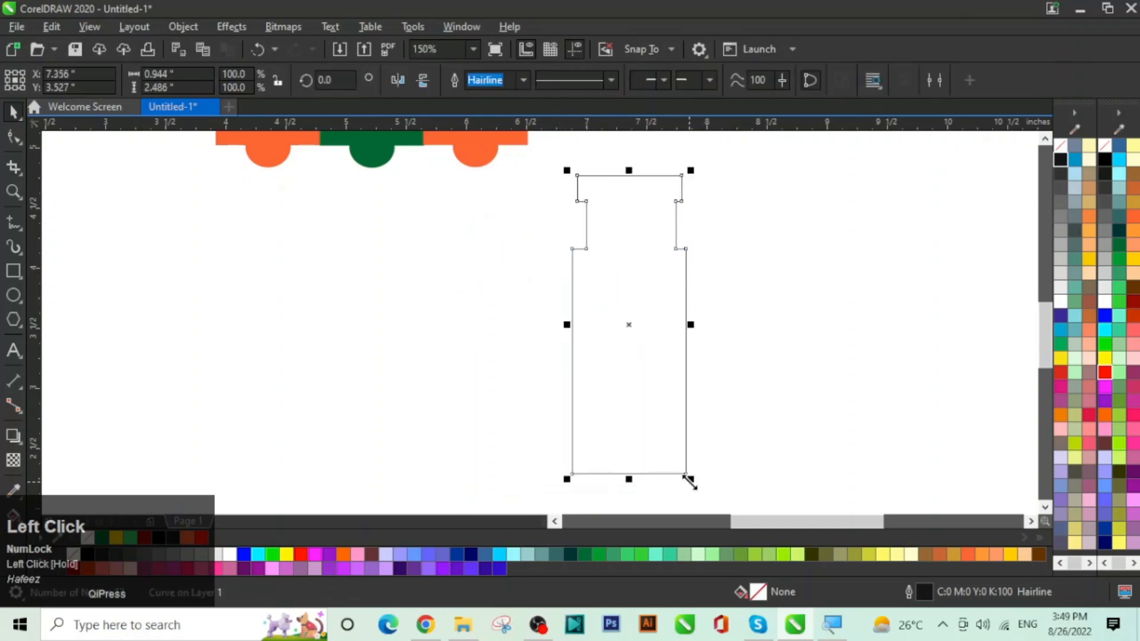
drag(689, 480, 660, 418)
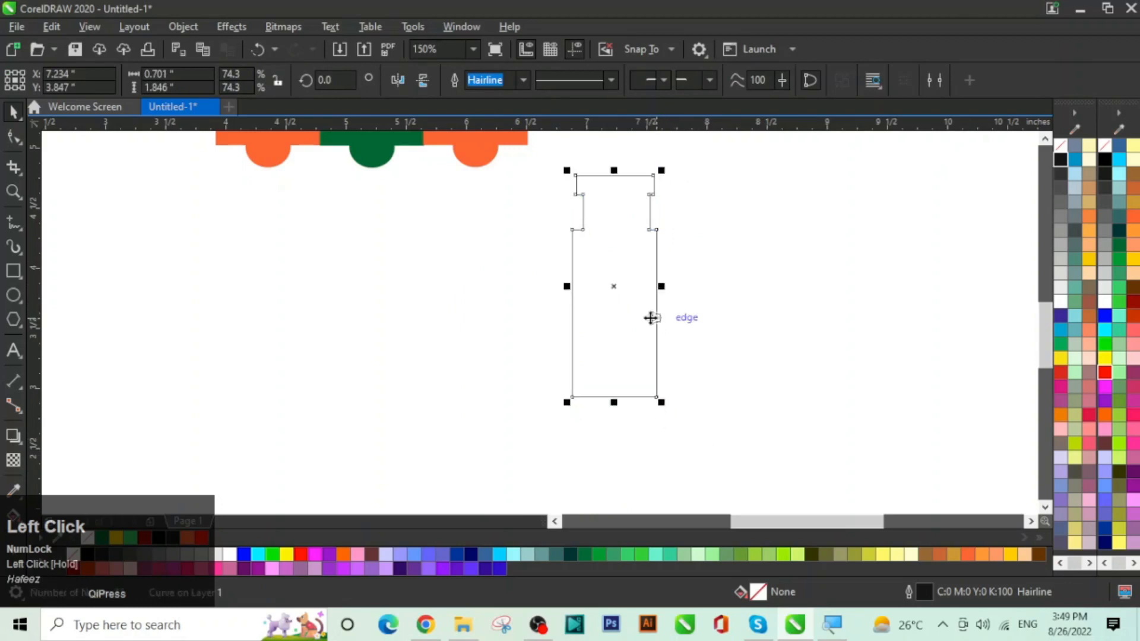
drag(651, 318, 549, 396)
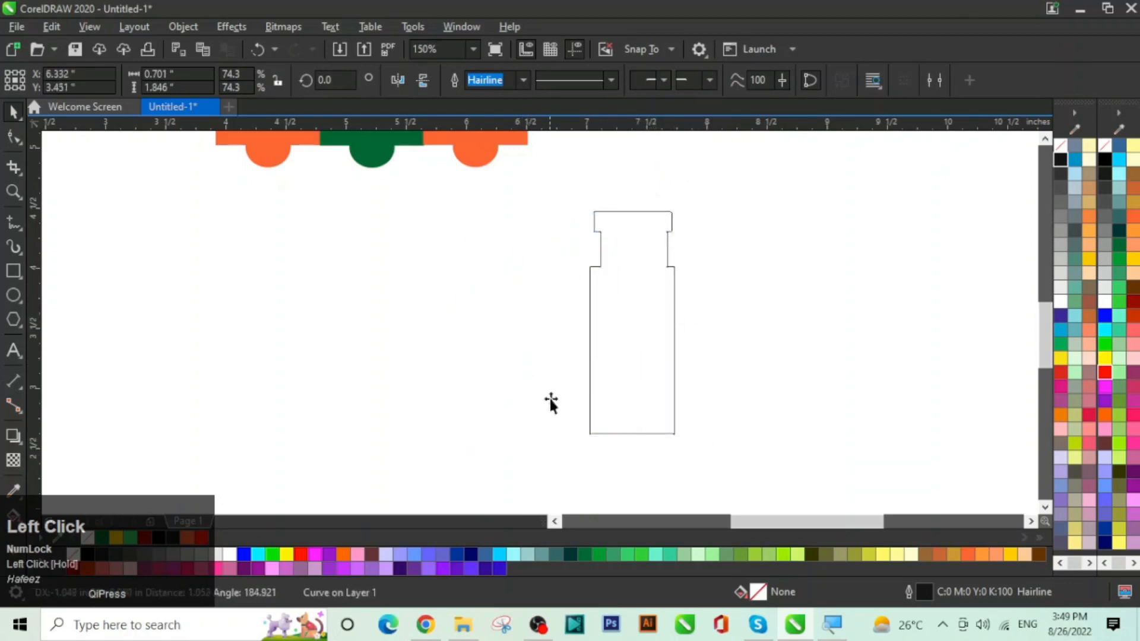
Step: Change the outline width of the bottle shape
click(523, 81)
click(509, 161)
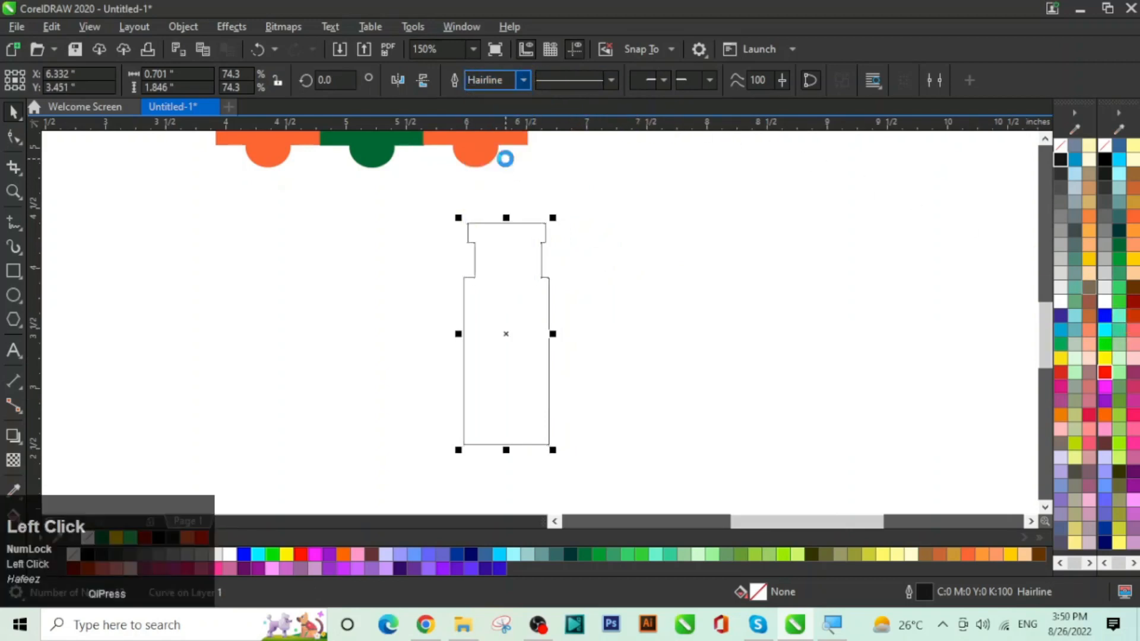
Step: Fill the bottle shape with dark green and move it beneath the green middle section of the row
click(1124, 246)
drag(488, 305, 369, 293)
click(432, 314)
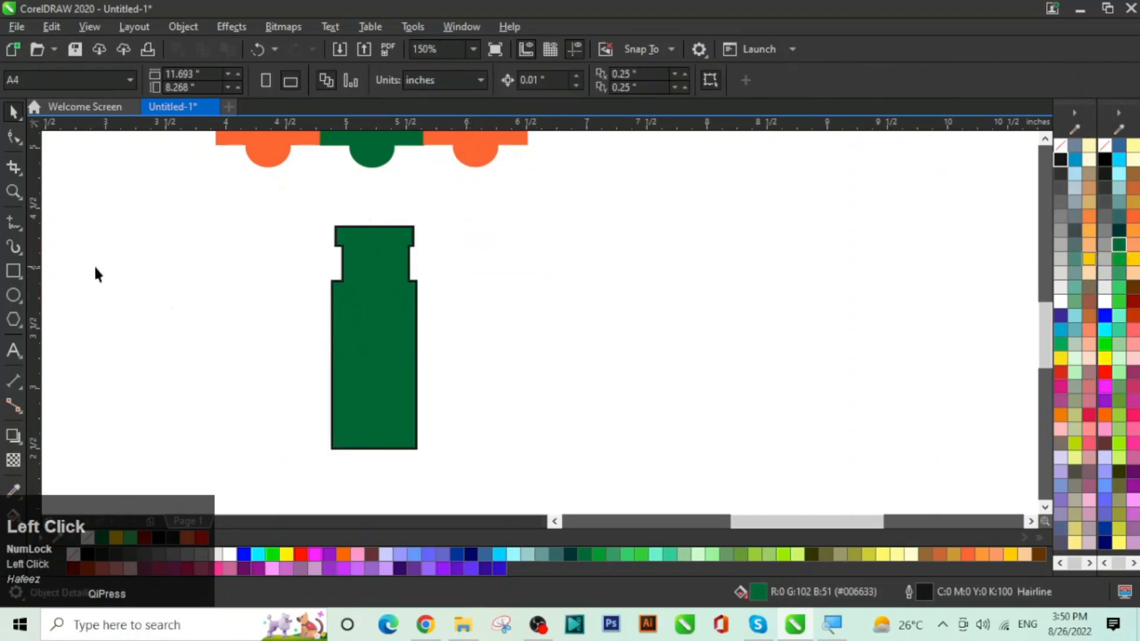
Step: Draw a second bottle's body rectangle about 0.82 by 1.96 in to the right of the green bottle and remove its fill
click(14, 271)
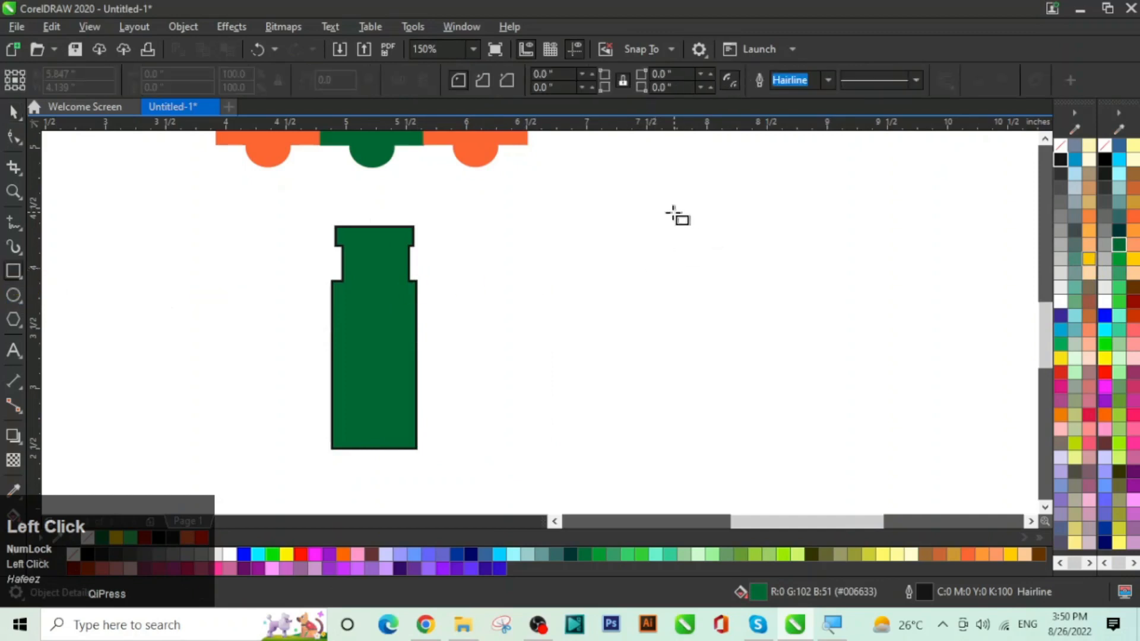
drag(659, 216, 759, 452)
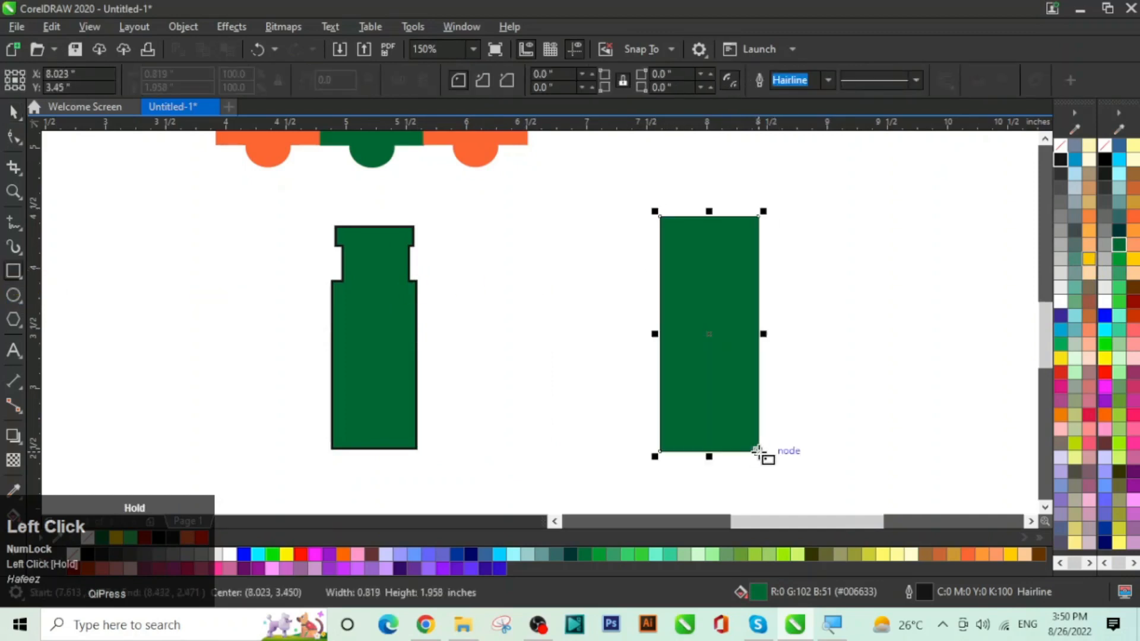
click(1063, 148)
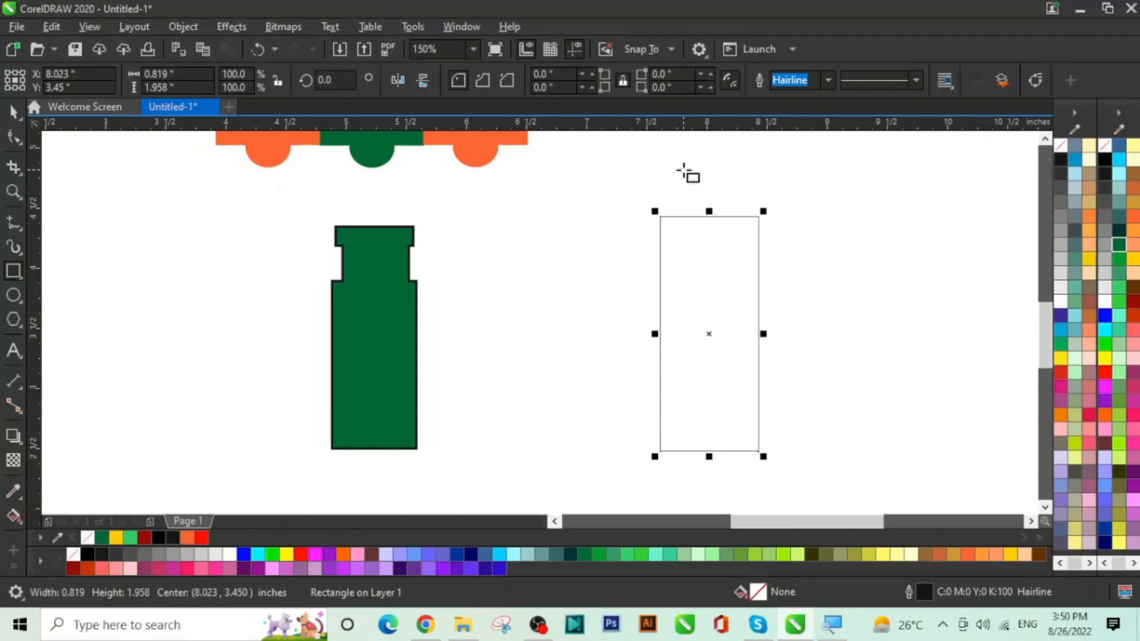
Step: Add a neck rectangle about 0.54 by 0.49 in overlapping the body's upper edge and an ellipse cap about 0.71 by 0.29 in over it
drag(680, 168, 745, 225)
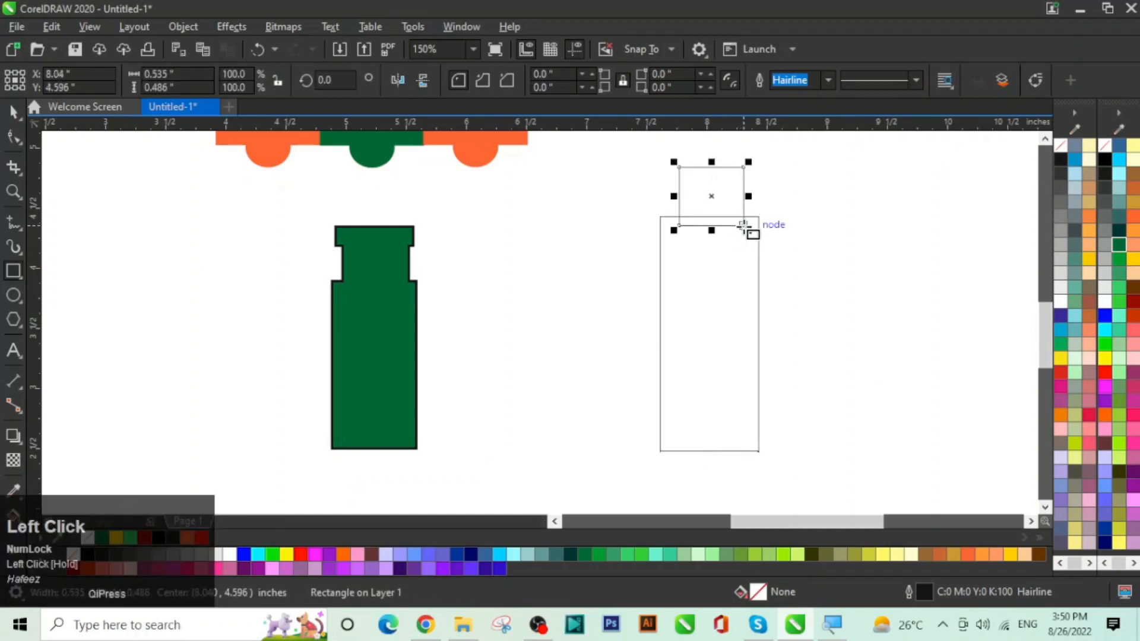
click(14, 297)
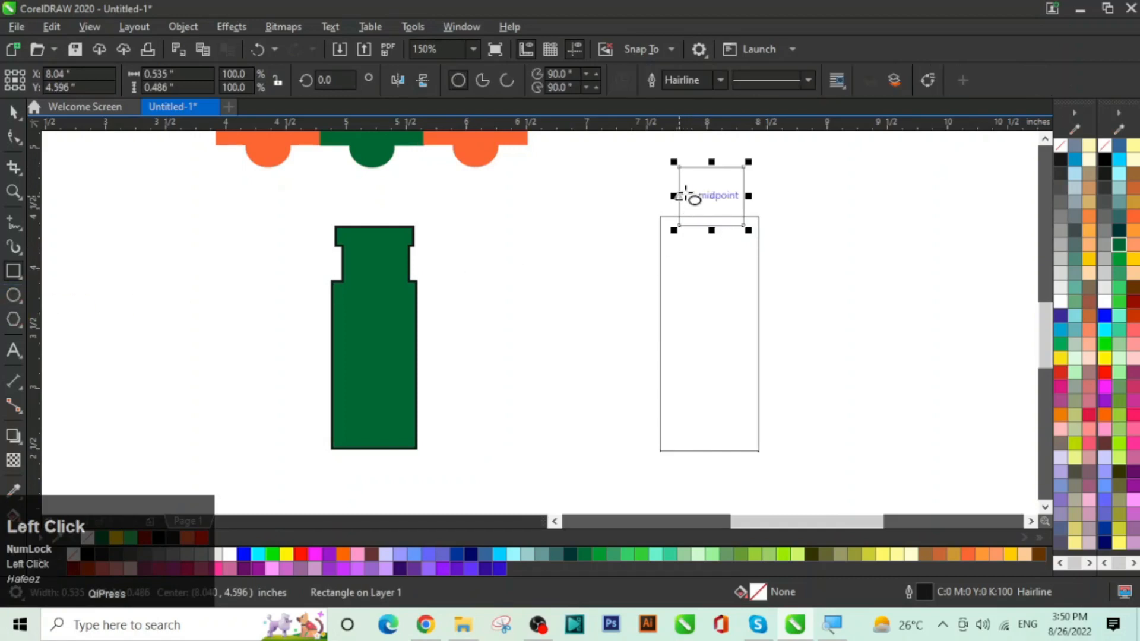
drag(669, 149, 759, 186)
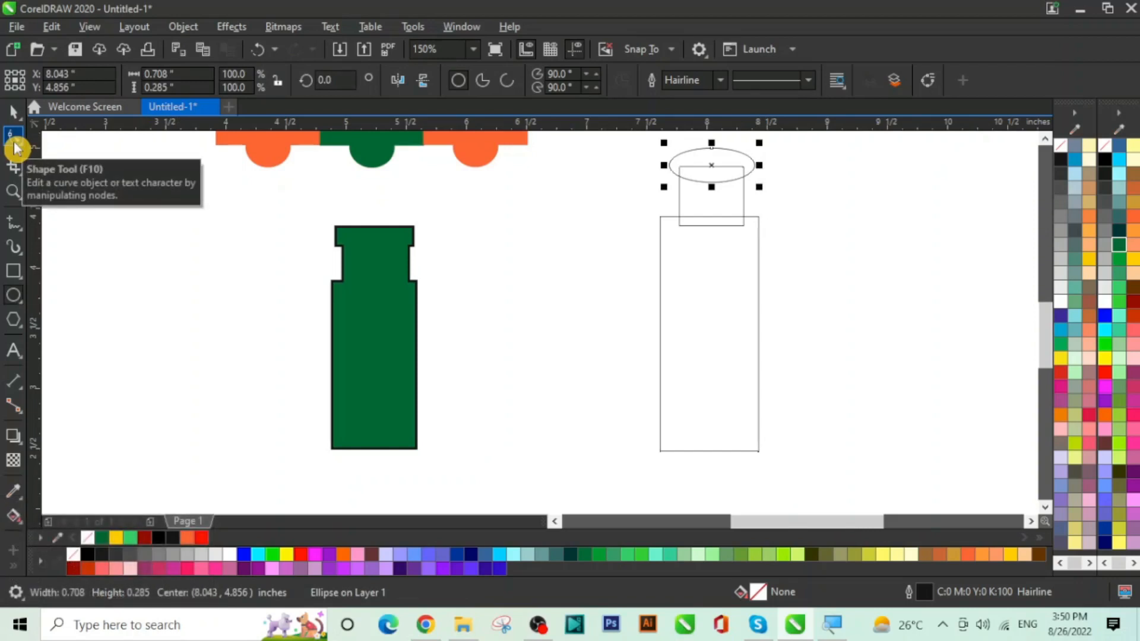
Step: Weld the body, neck and ellipse cap into one outline and move it beside the green bottle
click(13, 113)
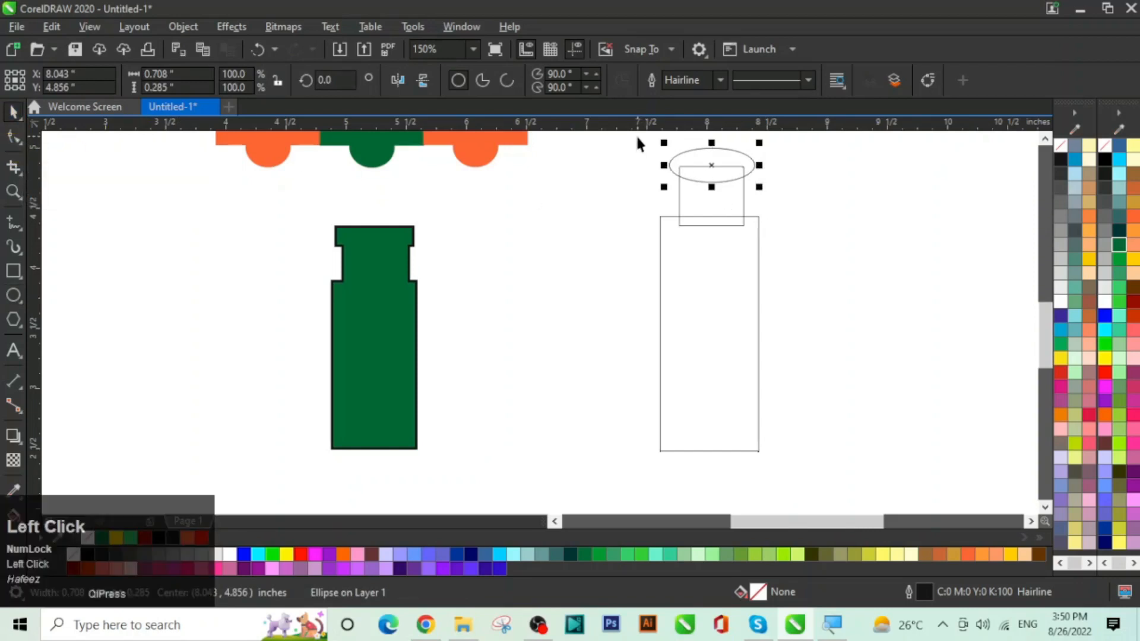
drag(638, 139, 791, 462)
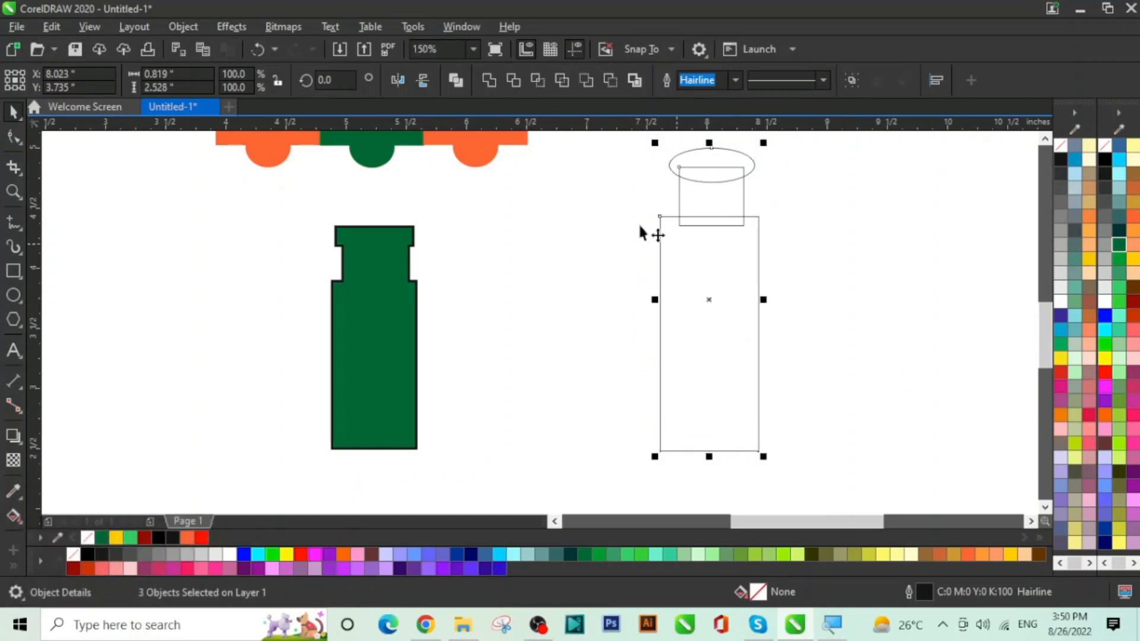
click(490, 81)
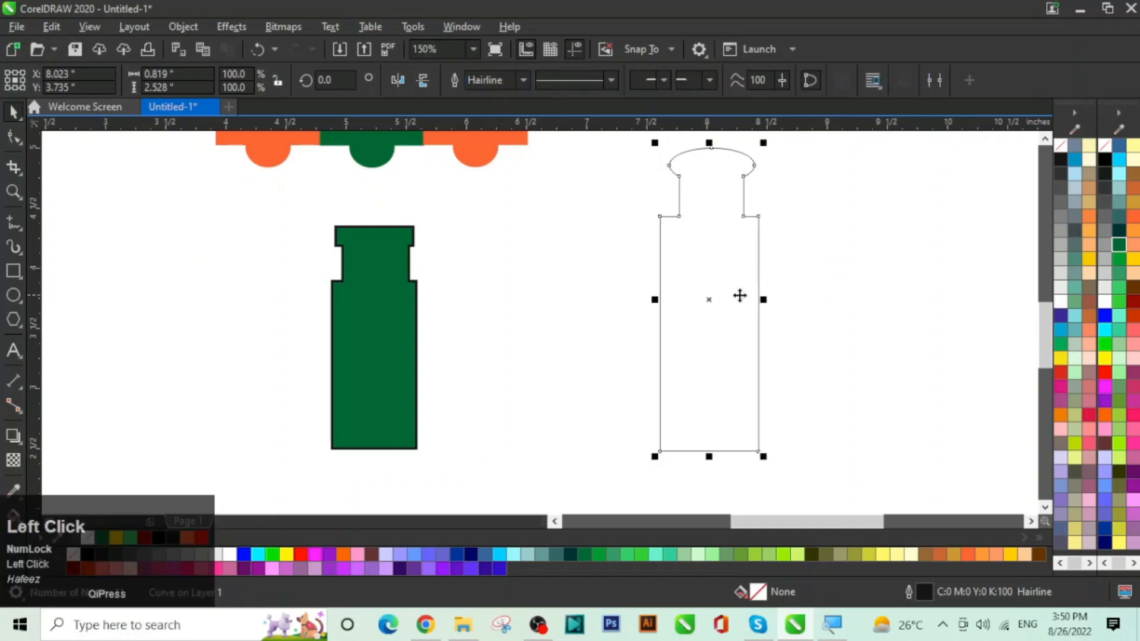
drag(739, 296, 547, 343)
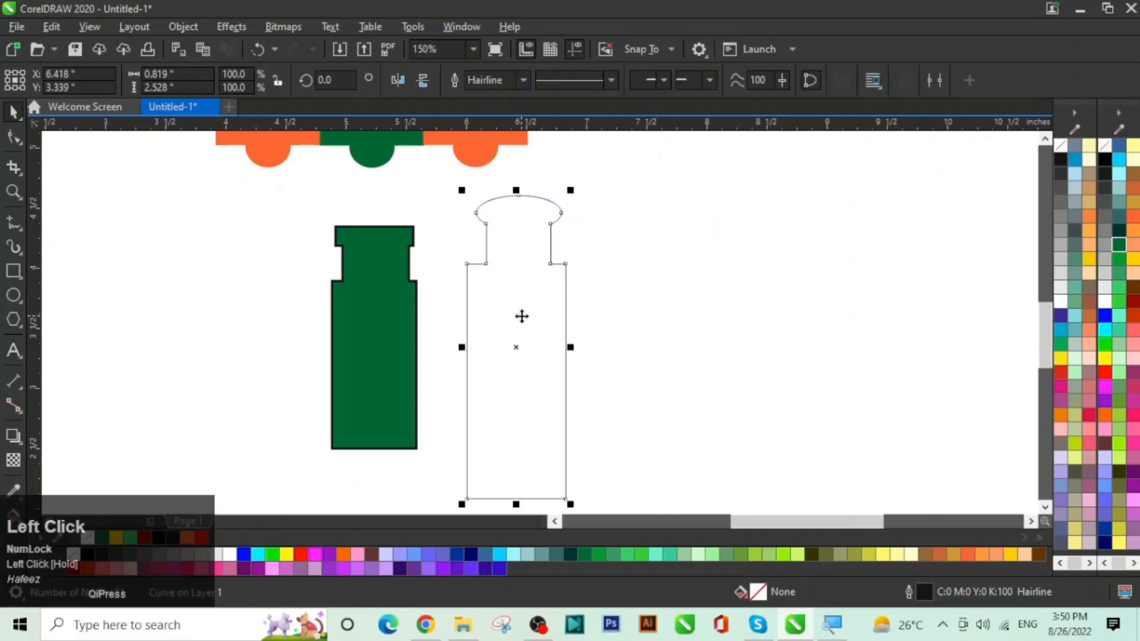
click(705, 291)
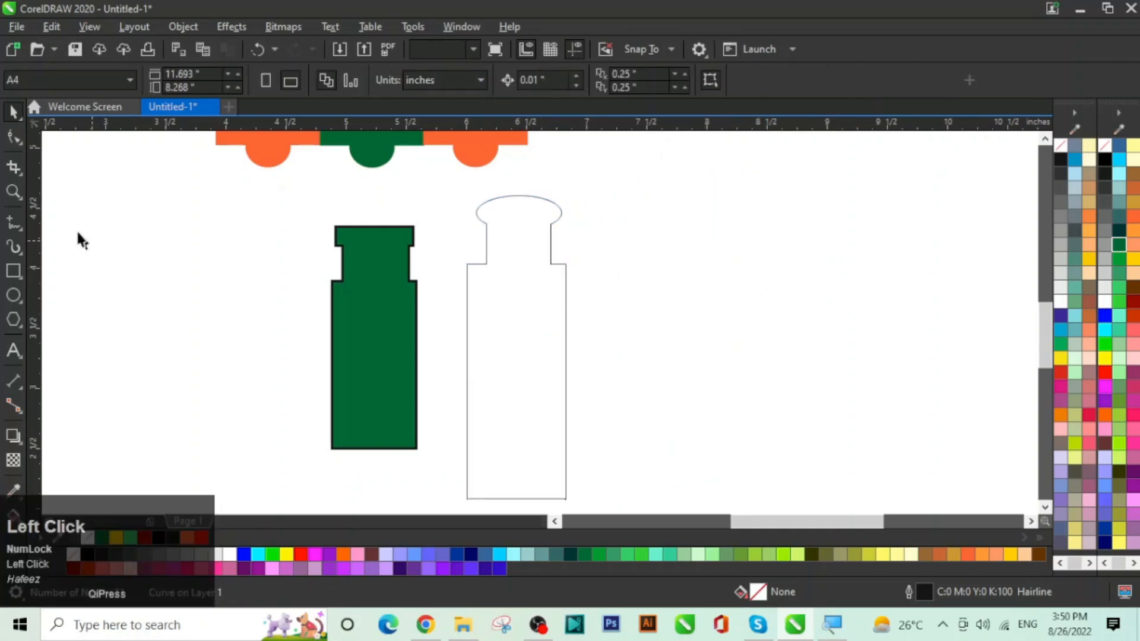
Step: Draw a rectangle about 0.88 by 1.36 in to the right of the two bottles and round its corners to about 0.135 in
click(15, 272)
drag(713, 207, 820, 370)
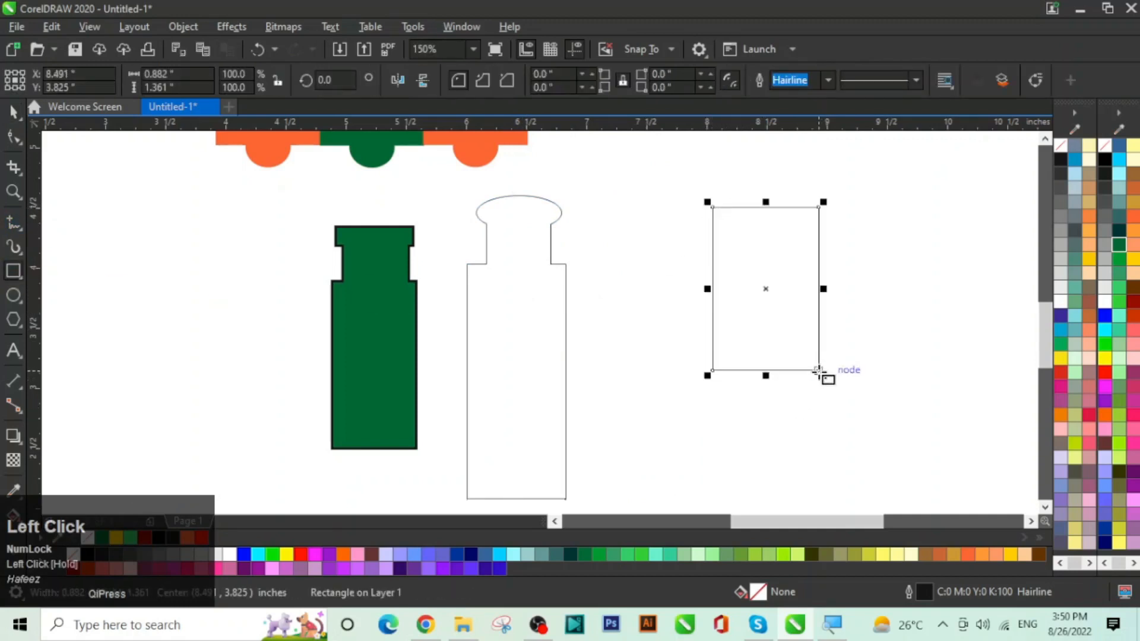
click(12, 112)
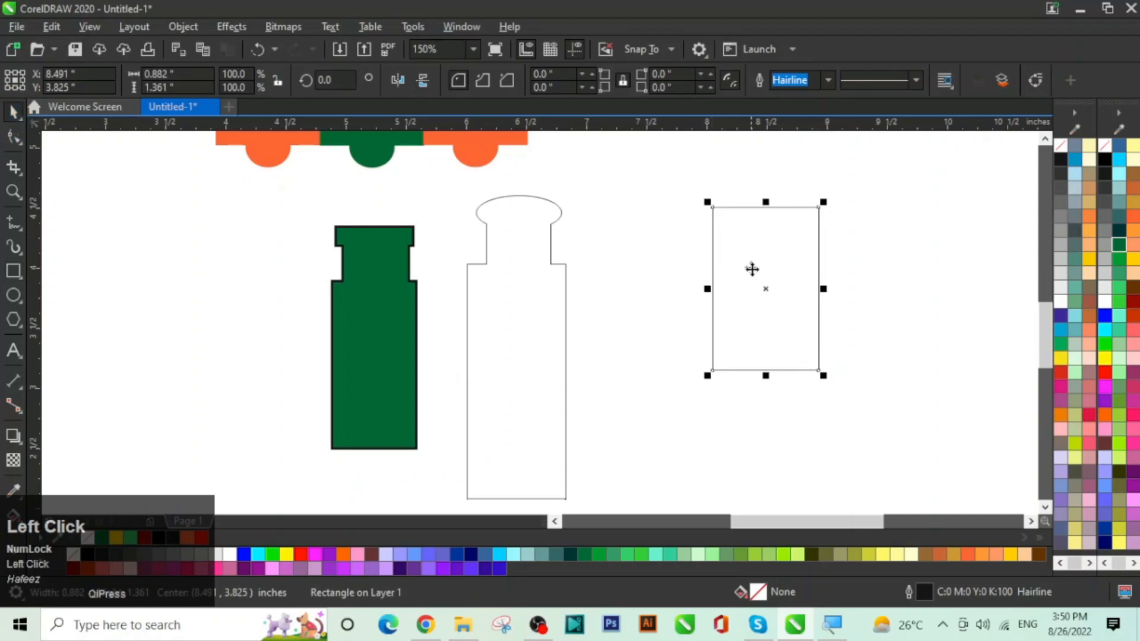
drag(770, 287, 733, 363)
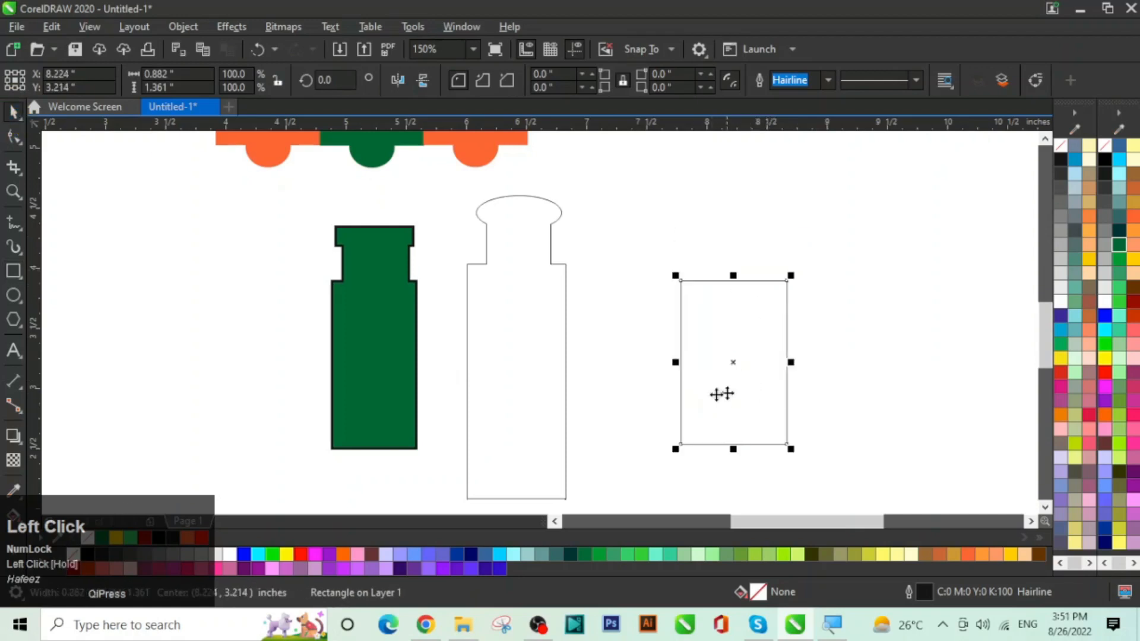
click(19, 165)
click(13, 138)
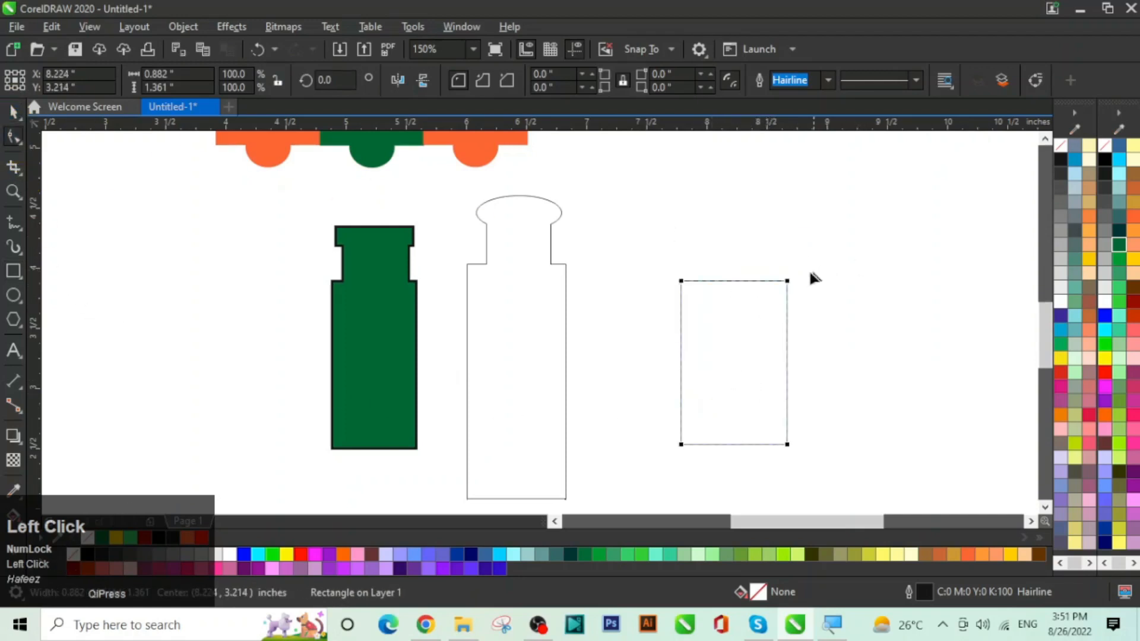
drag(786, 282, 770, 284)
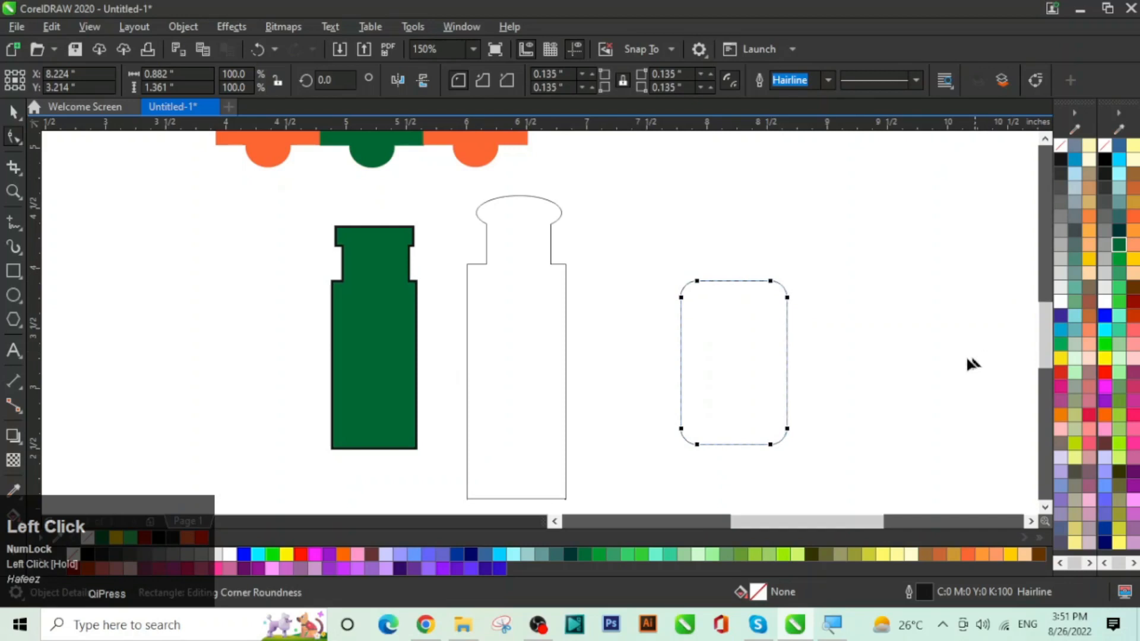
Step: Duplicate the rounded rectangle upward and shrink the copy about its centre to about 0.63 by 0.53 in as an overlapping neck
click(13, 111)
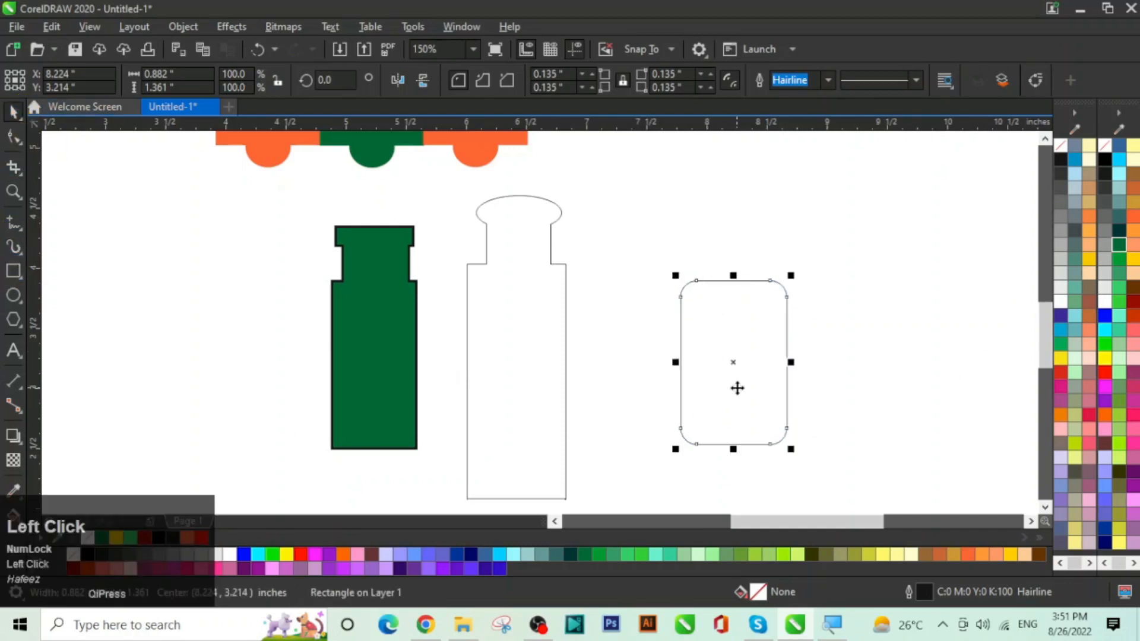
drag(738, 384, 740, 282)
right_click(741, 283)
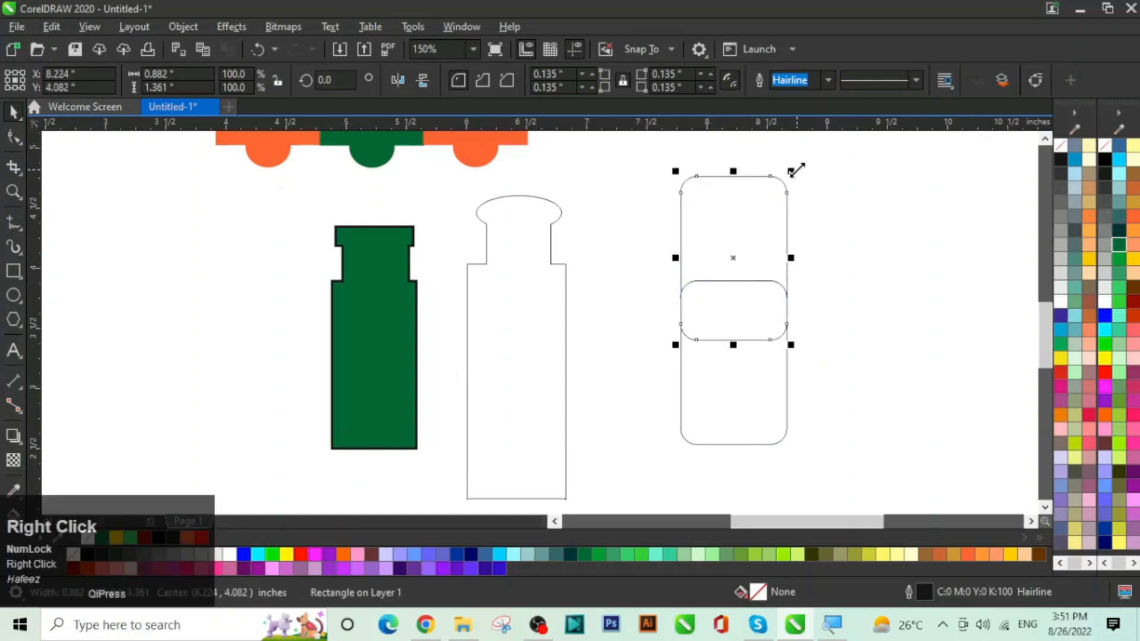
click(795, 170)
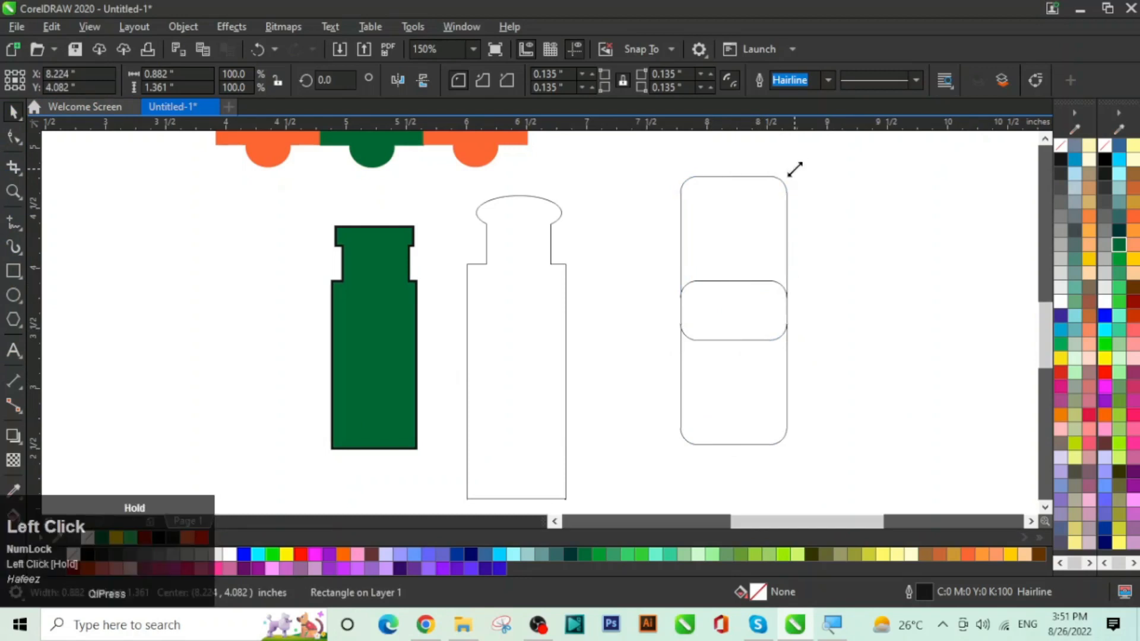
drag(795, 170, 780, 217)
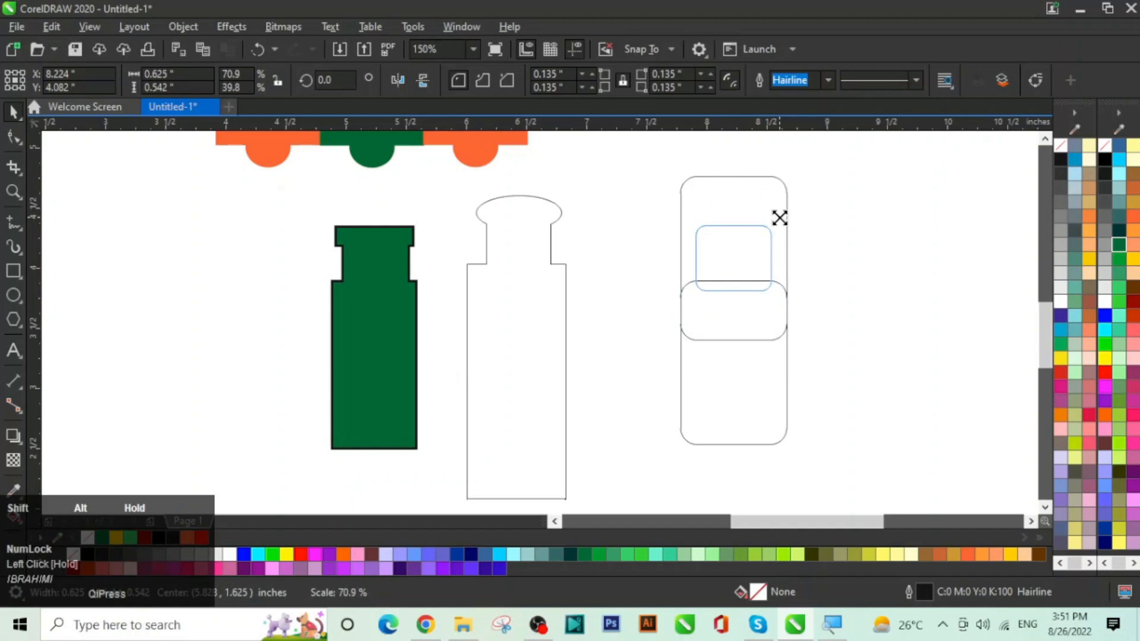
drag(779, 218, 780, 218)
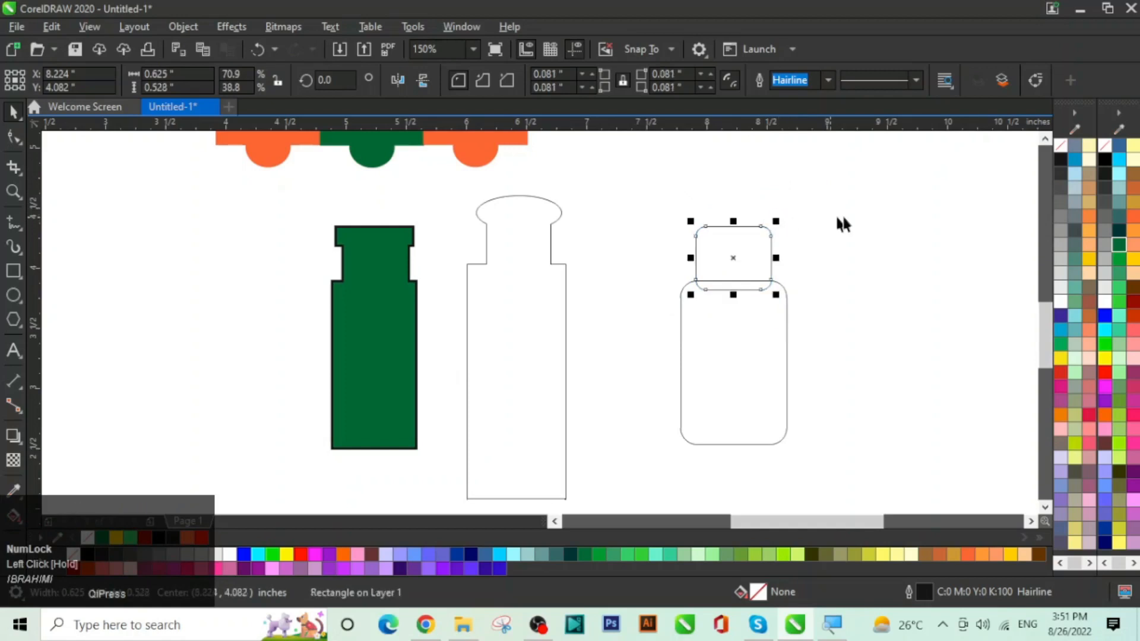
Step: Centre-align and weld the rounded neck and body, and move the resulting jar shape next to the ellipse-topped bottle
click(867, 241)
drag(656, 188, 819, 468)
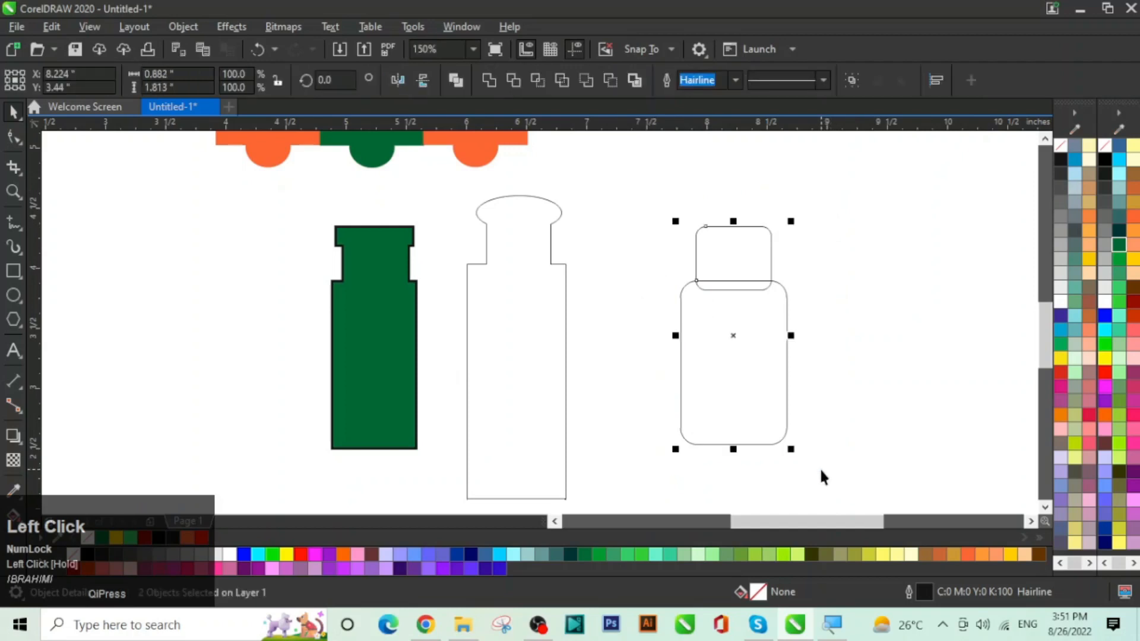
key(c)
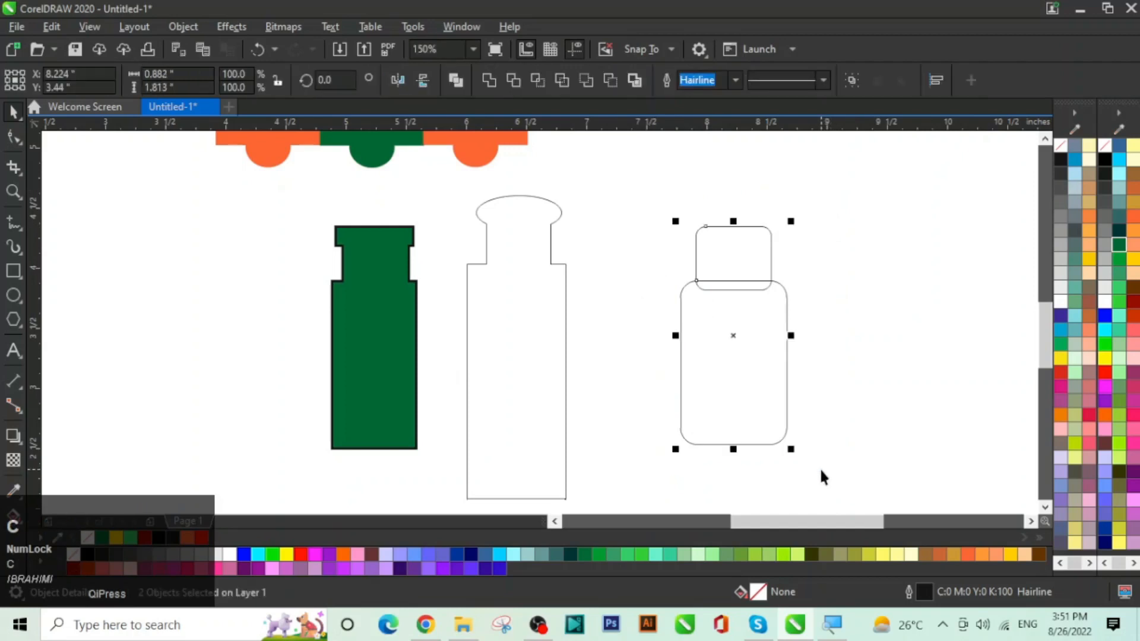
click(489, 81)
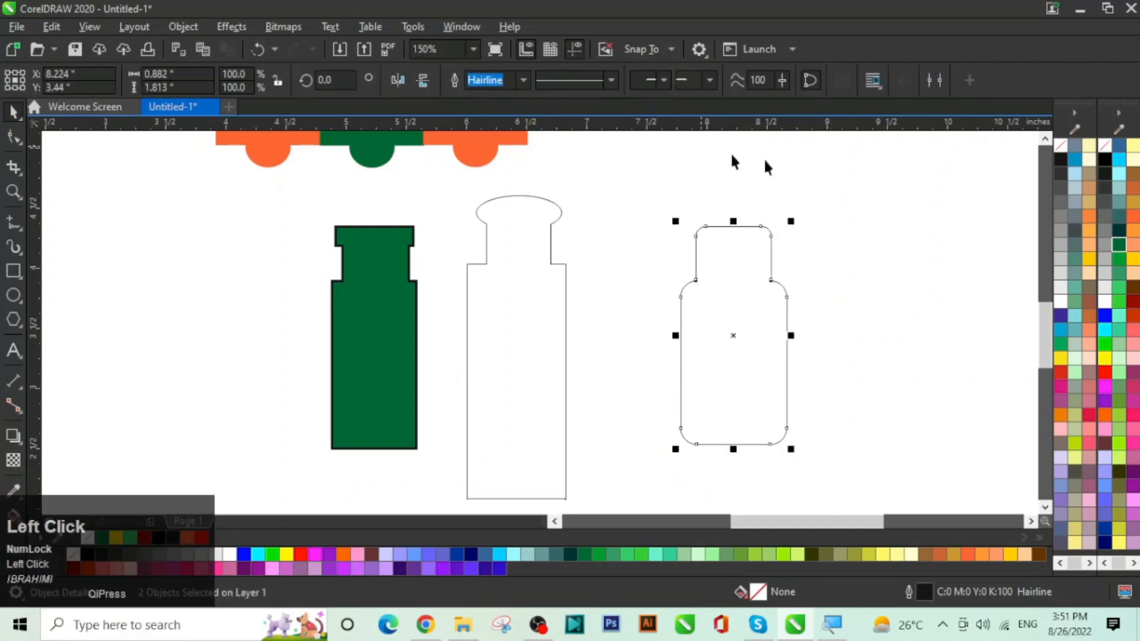
click(900, 218)
drag(768, 336, 700, 347)
click(817, 291)
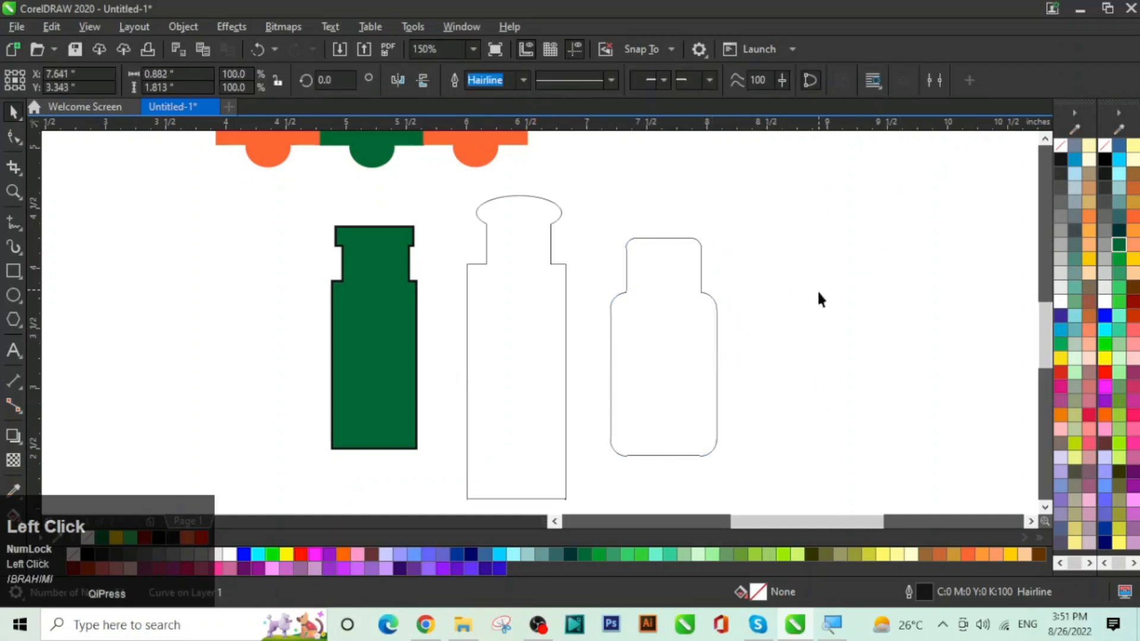
Step: Set the rounded jar's outline width to 2.0 pt
click(634, 384)
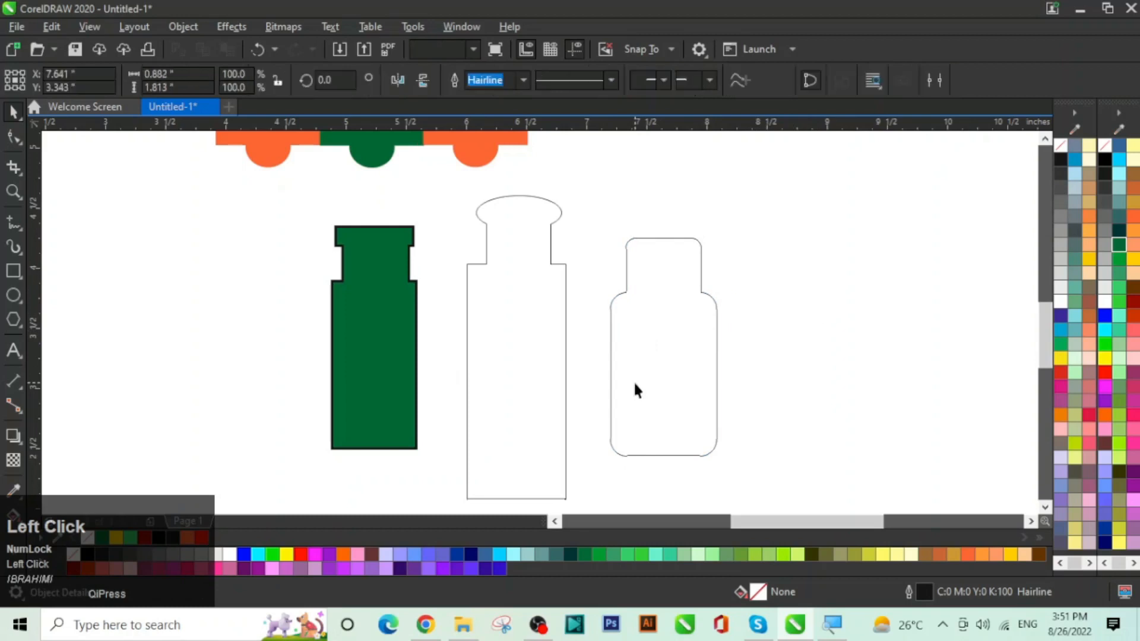
click(522, 80)
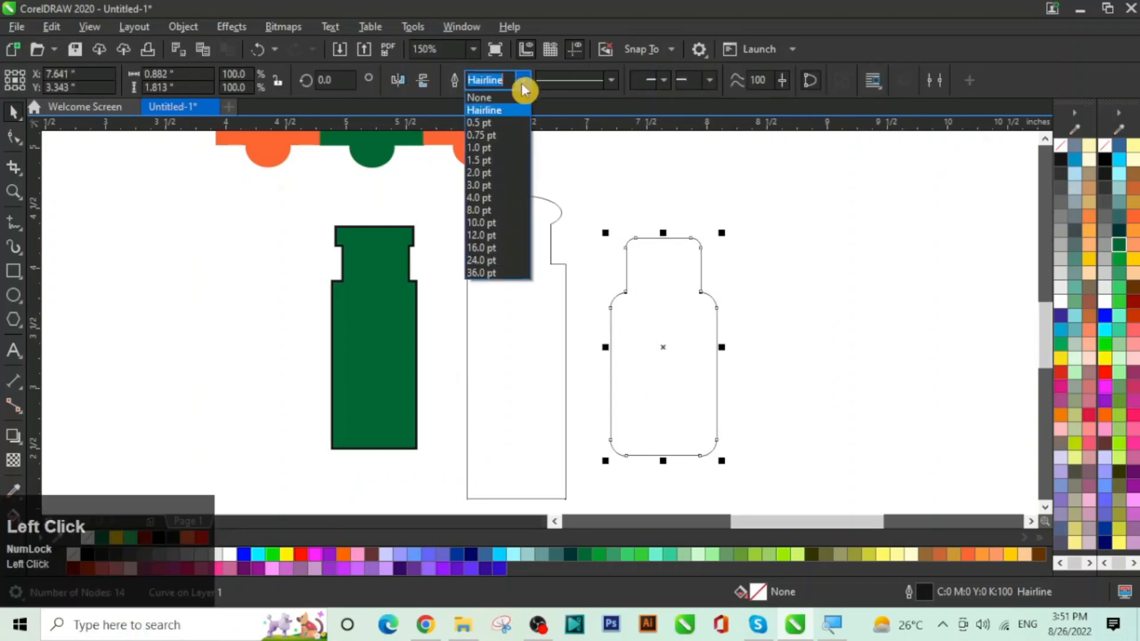
click(502, 172)
click(798, 273)
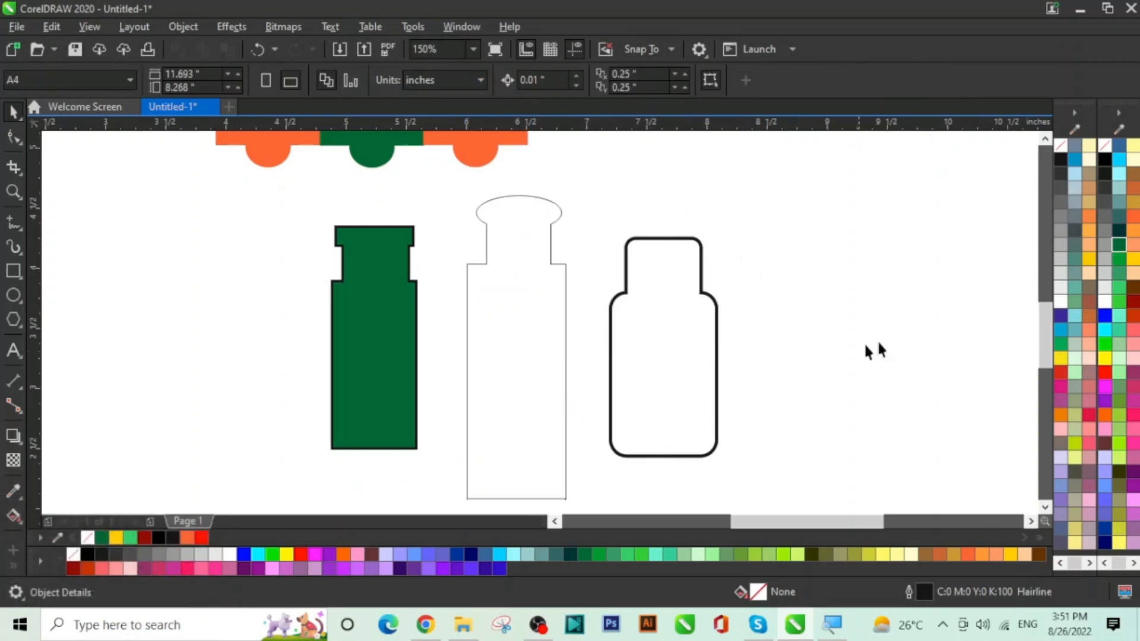
Step: Draw a rectangle about 2.01 by 1.20 in to the left of the green bottle and round its corners to about 0.34 in
scroll(868, 310, down, 2)
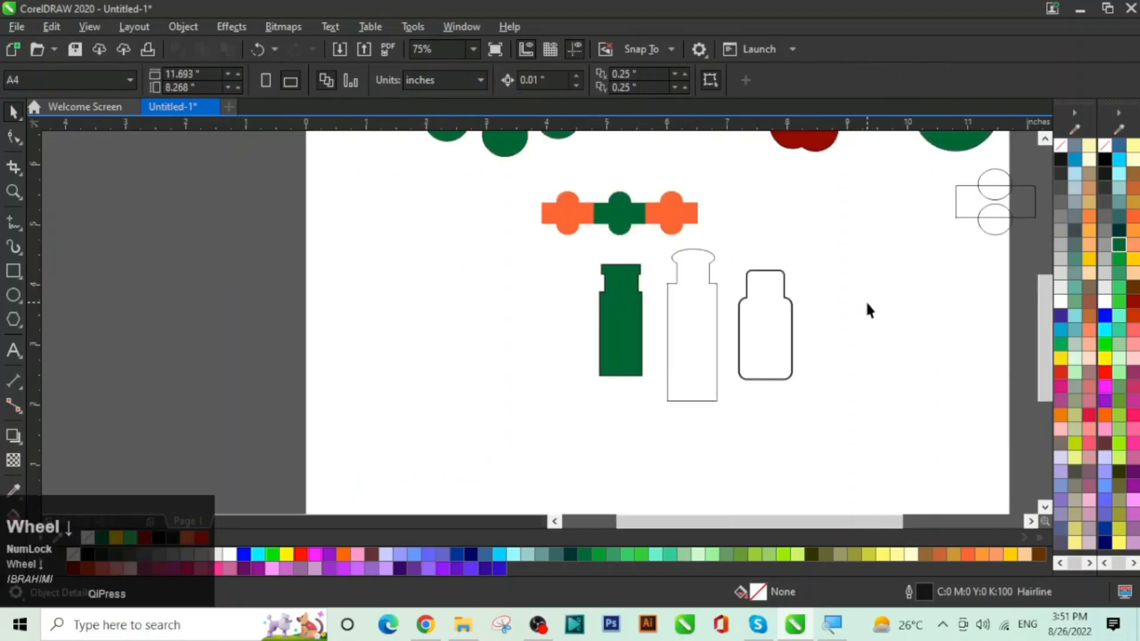
mouse_move(1043, 300)
mouse_down()
mouse_move(1058, 229)
mouse_move(1038, 301)
mouse_up()
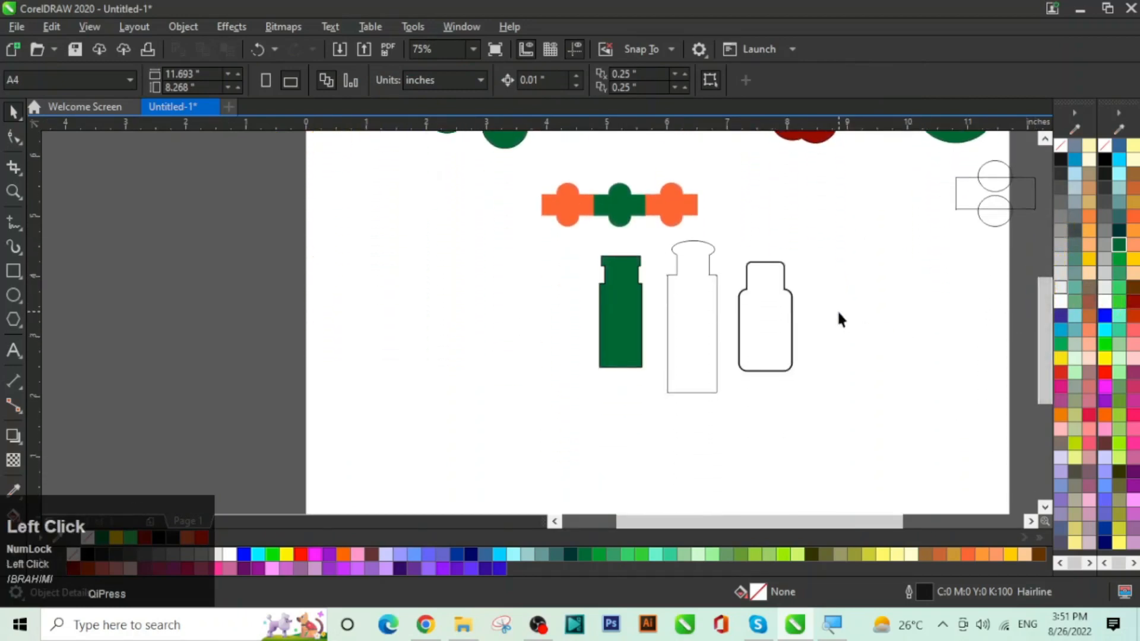
scroll(778, 335, up, 2)
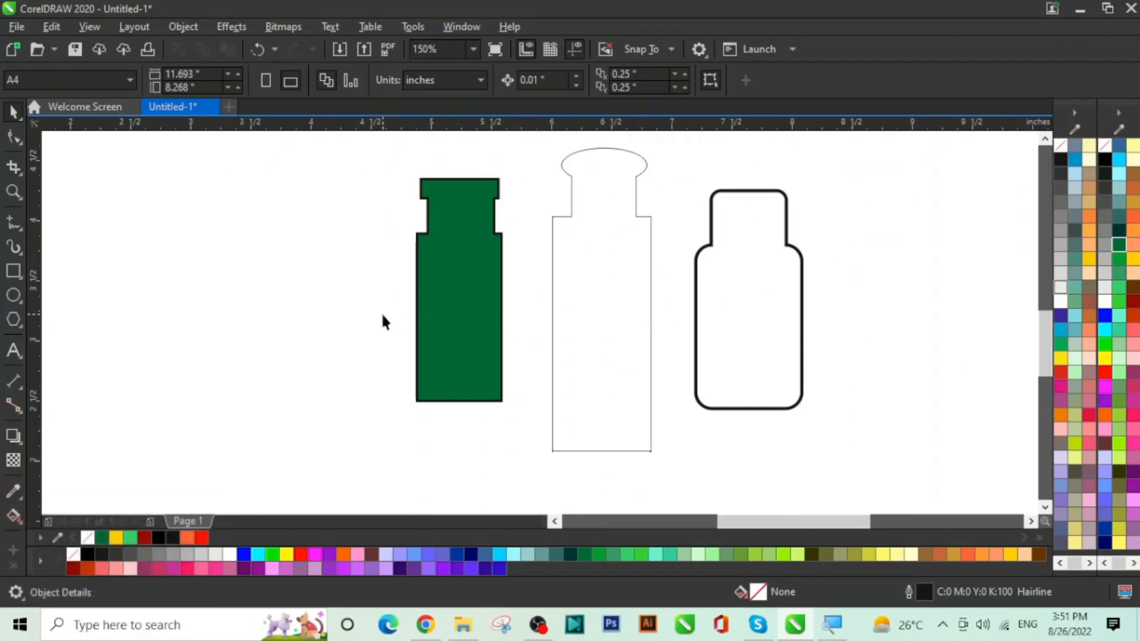
click(13, 272)
drag(68, 265, 310, 410)
click(13, 137)
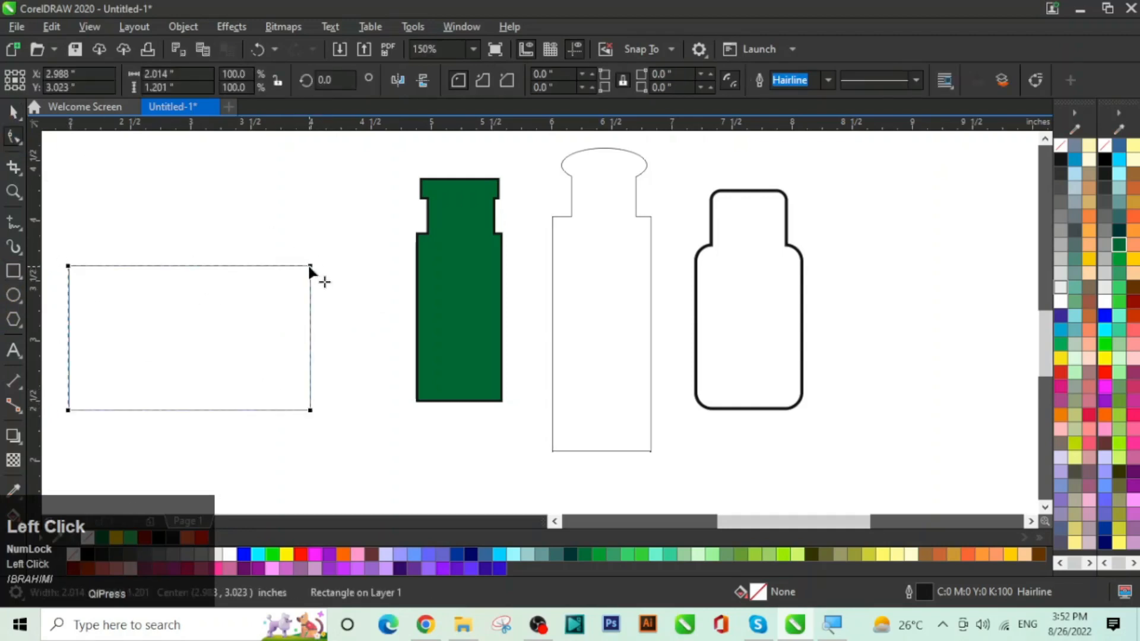
drag(309, 267, 273, 279)
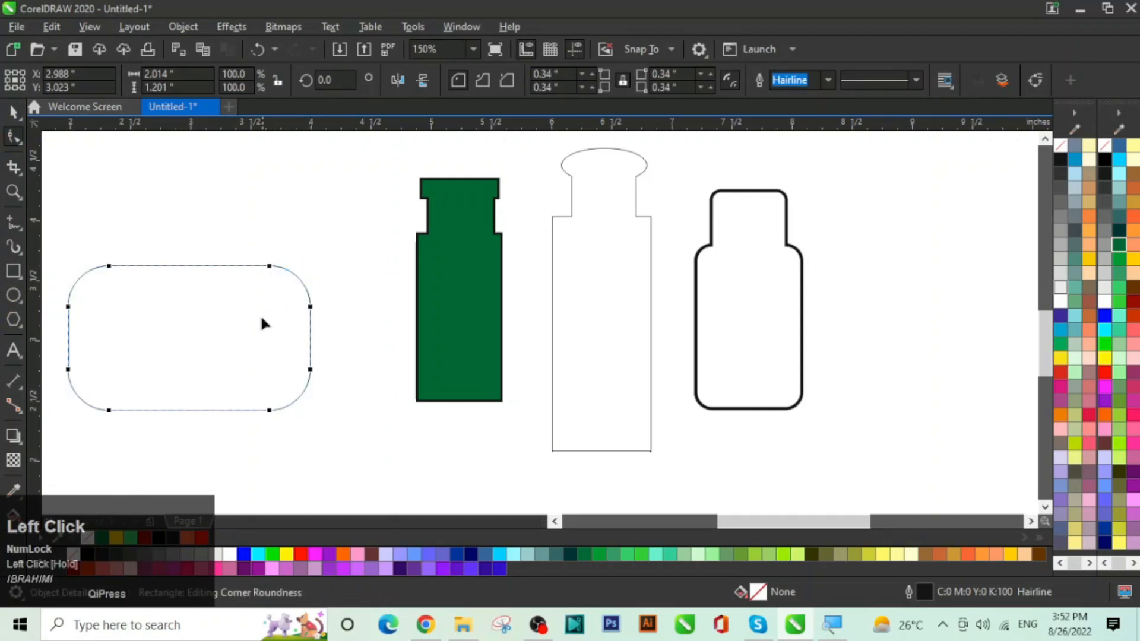
click(14, 111)
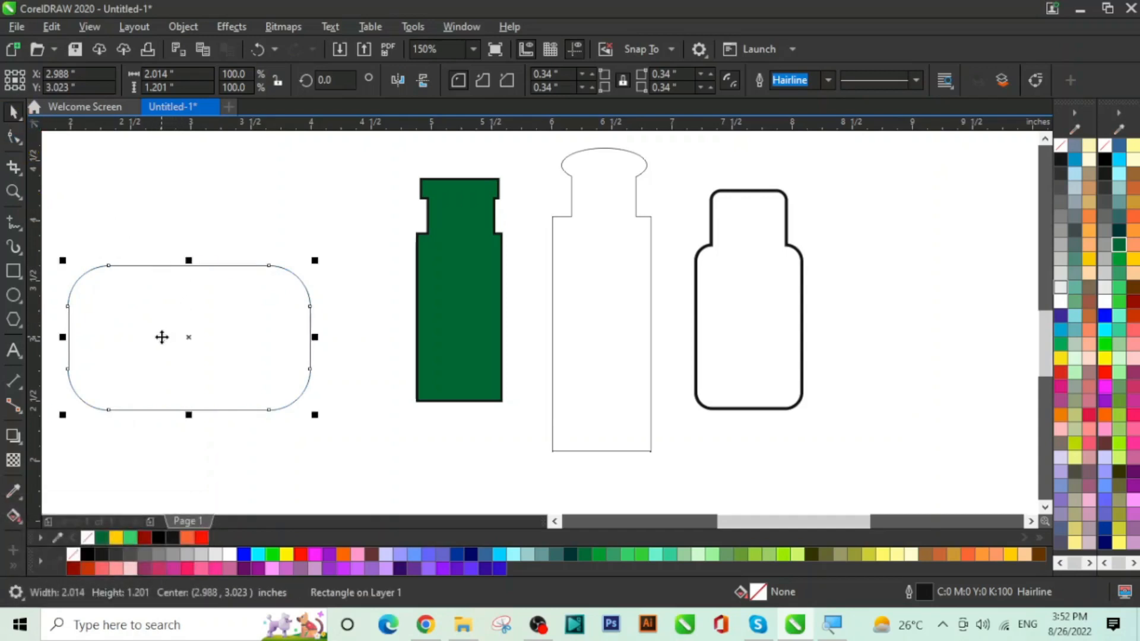
Step: Duplicate the rounded rectangle upward, create a centred copy scaled to about 1.15 by 0.51 in as the neck, and delete the full-size duplicate
drag(162, 337, 168, 244)
right_click(168, 243)
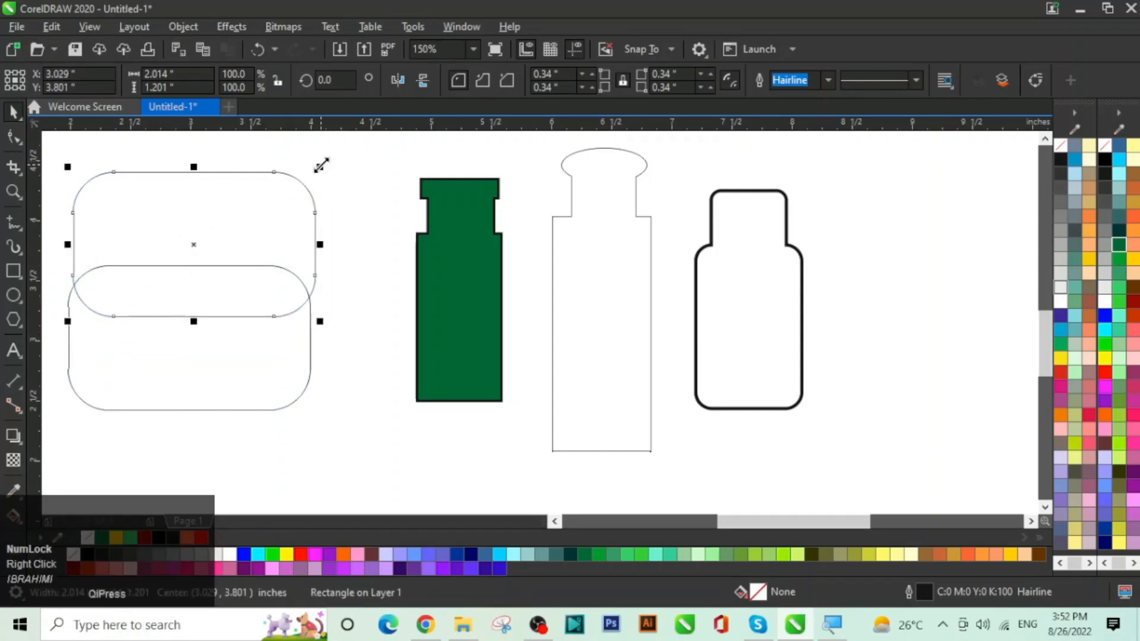
drag(320, 167, 270, 207)
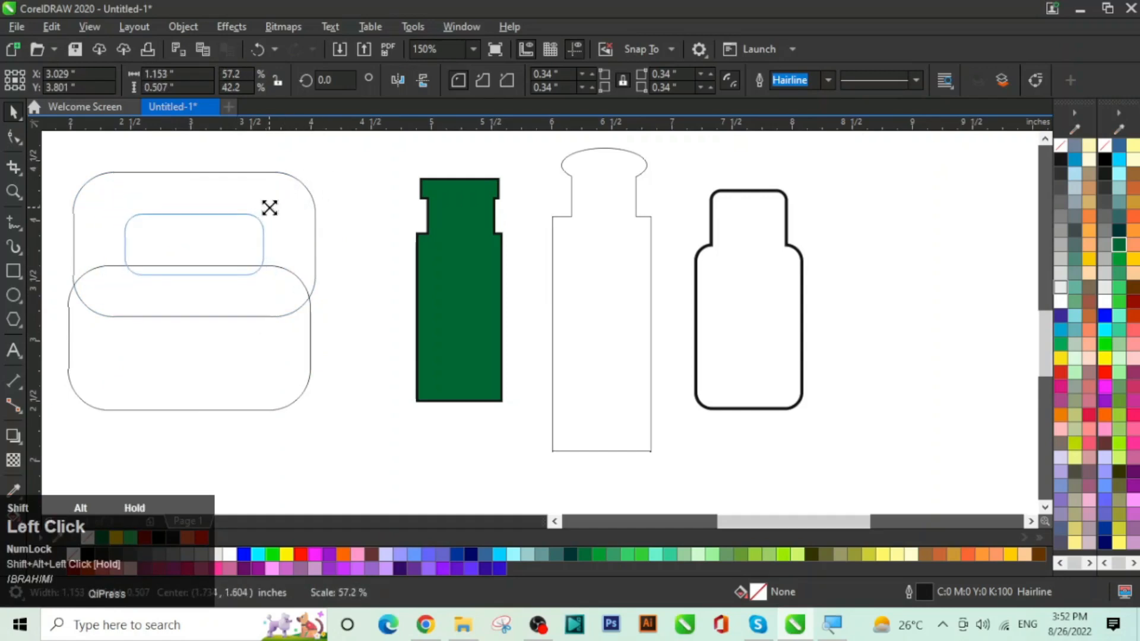
drag(269, 208, 269, 207)
alt+shift+right_click(268, 207)
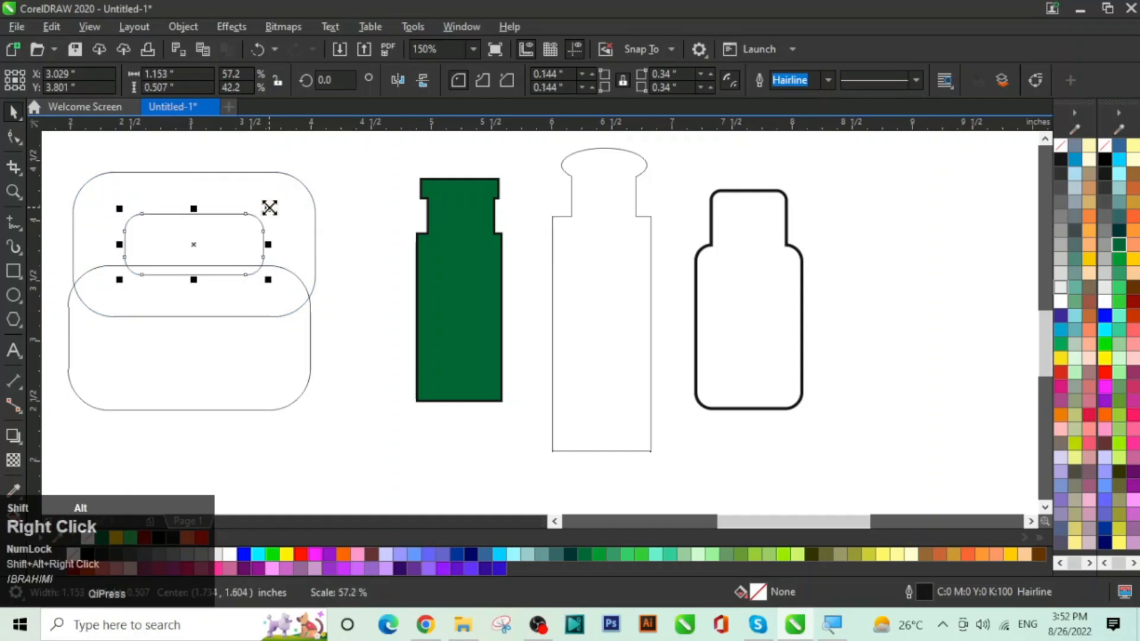
click(310, 199)
key(Delete)
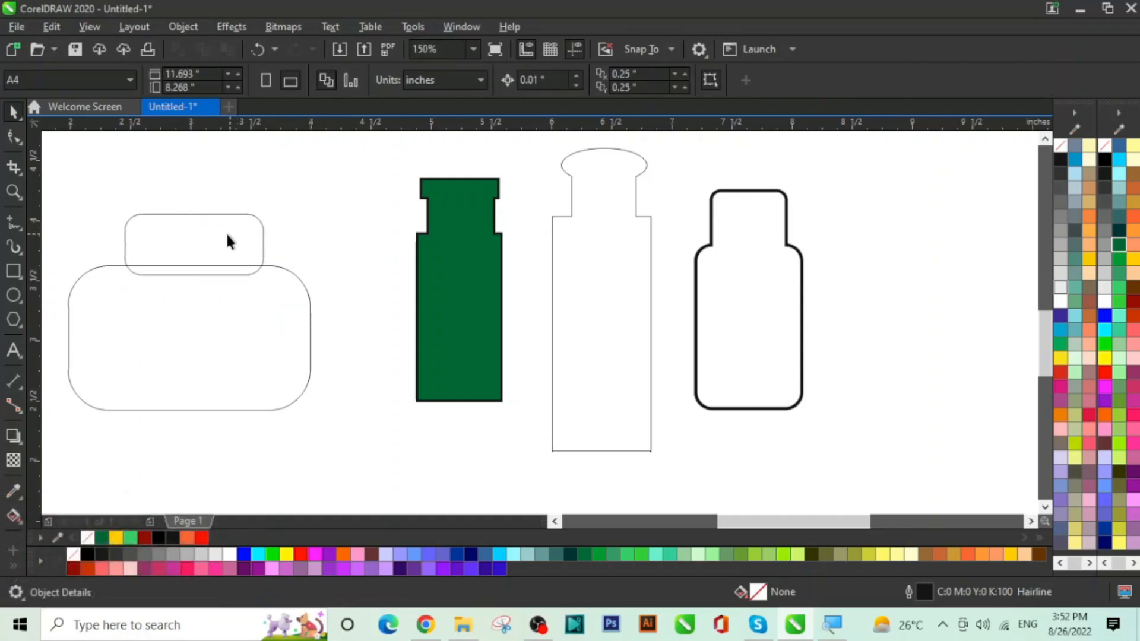
Step: Duplicate the small rounded neck onto the body's lower edge and weld all three rounded rectangles into one shape
drag(218, 238, 183, 431)
right_click(183, 431)
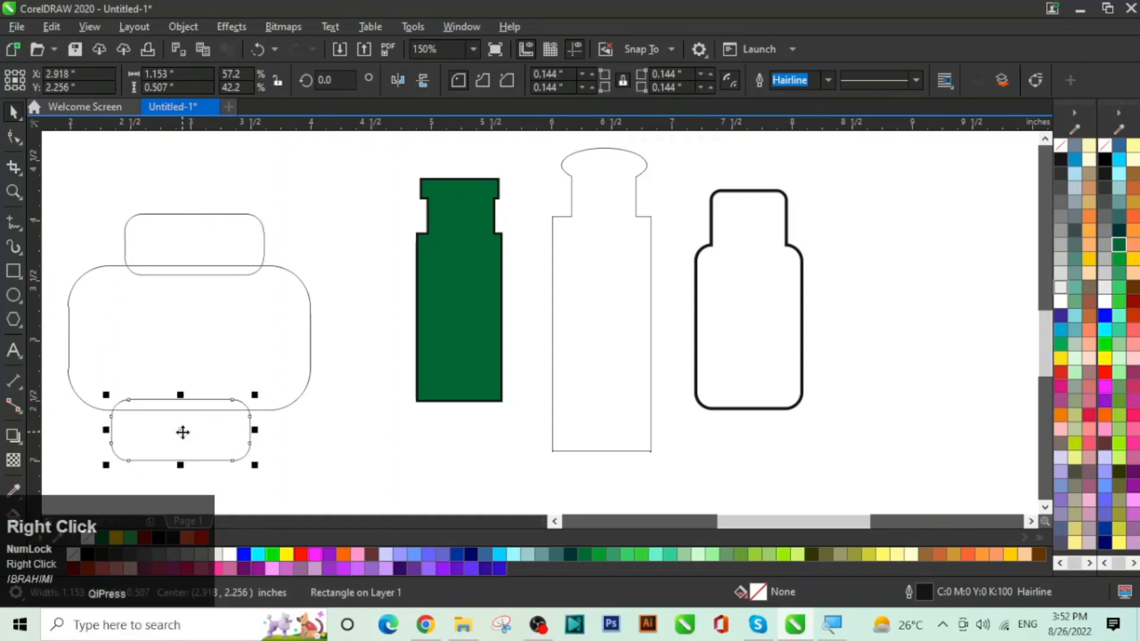
drag(359, 179, 51, 493)
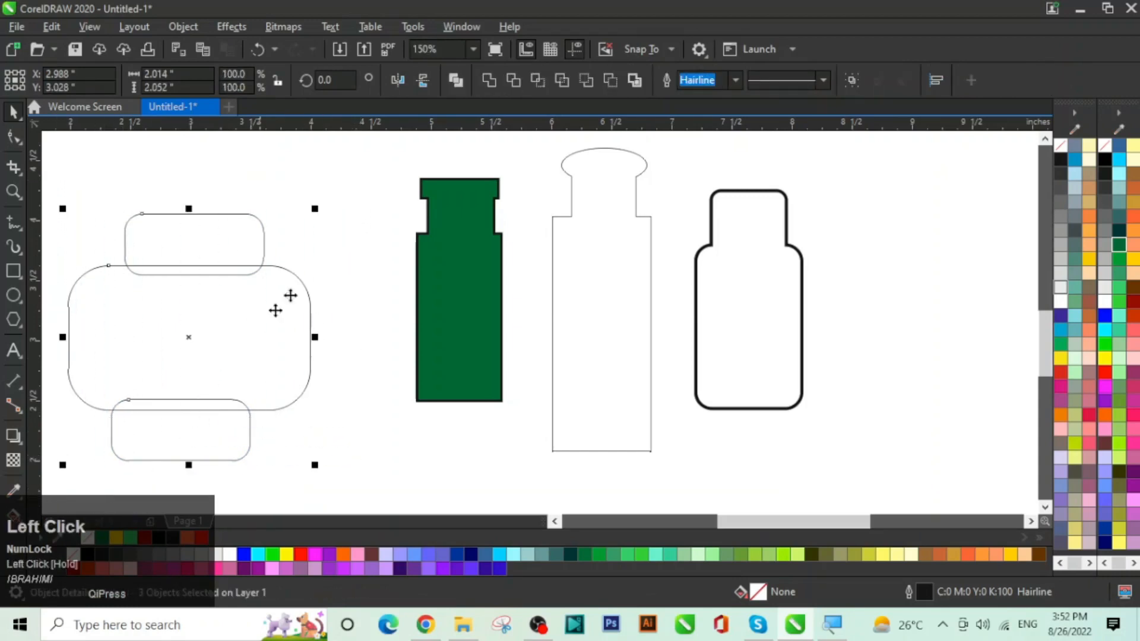
click(504, 87)
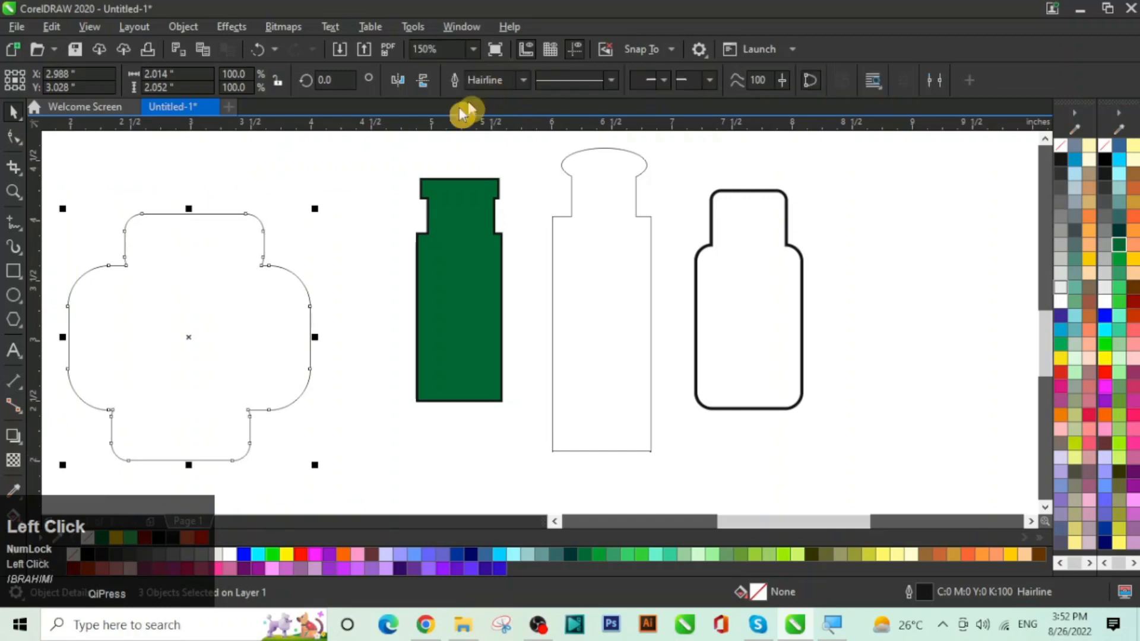
Step: Move the welded rounded shape up and closer to the green bottle
click(280, 330)
click(255, 348)
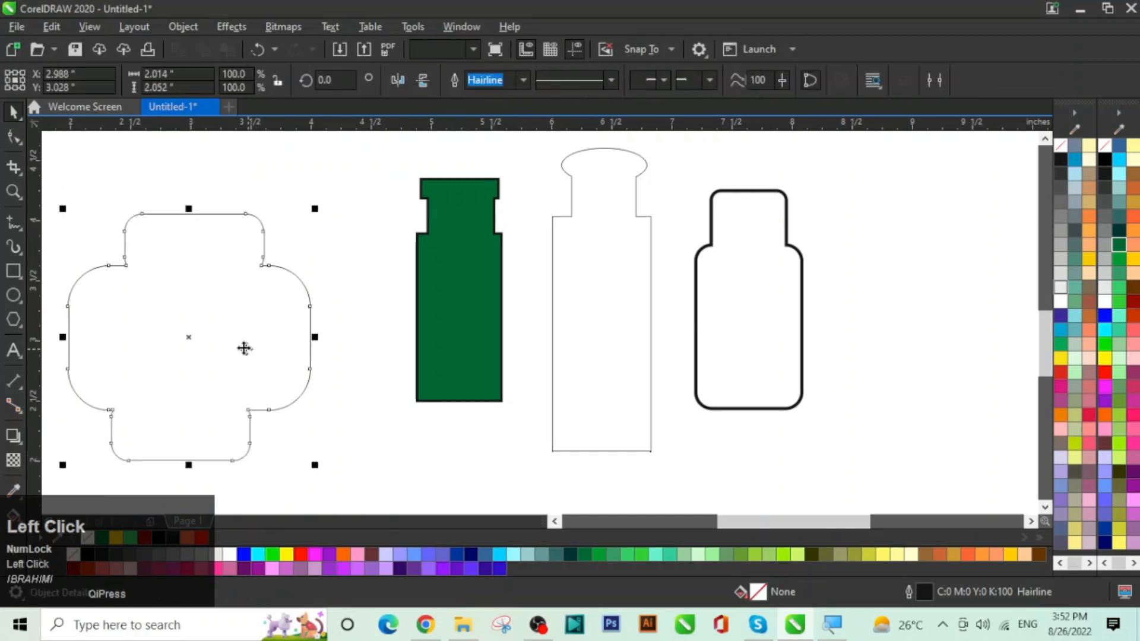
drag(201, 335, 248, 306)
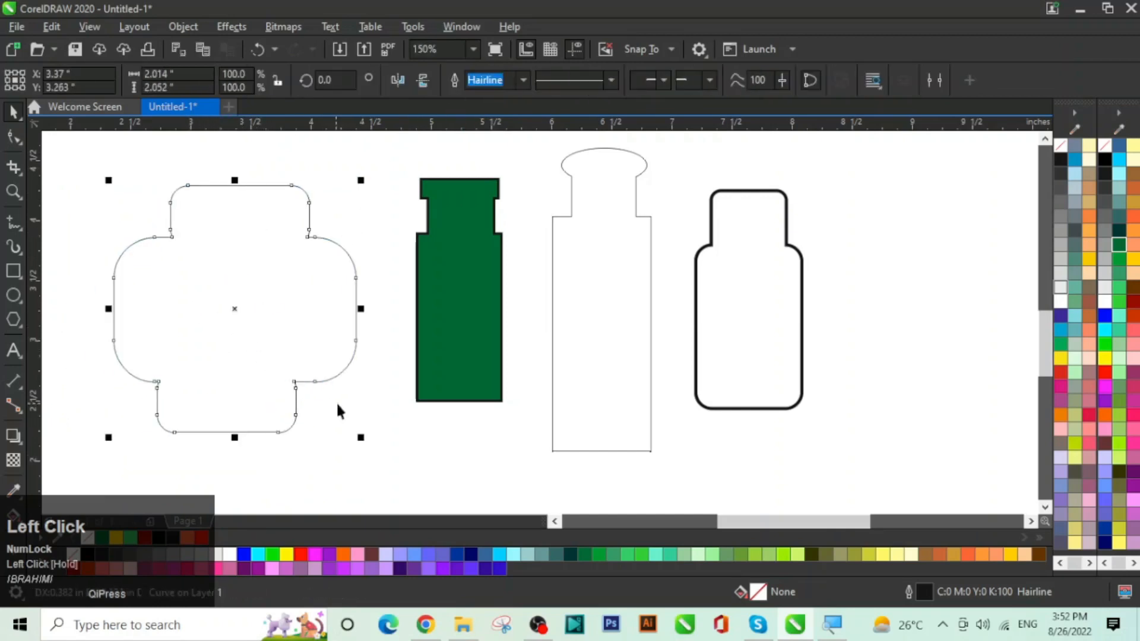
click(409, 442)
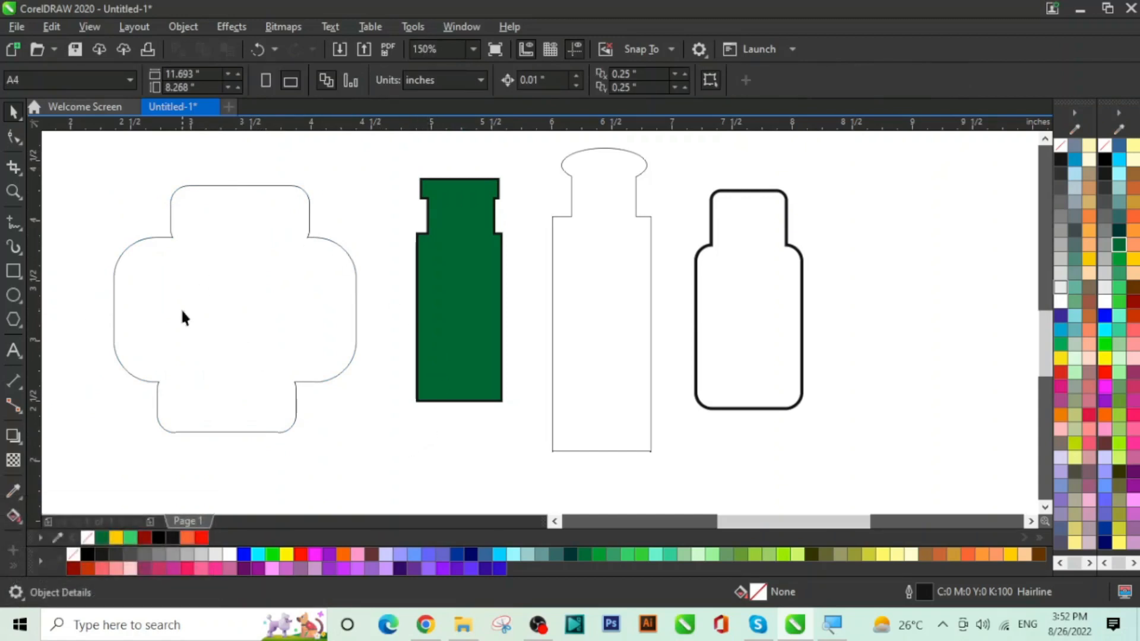
Step: Set the welded rounded shape's outline width to 2.0 pt and fill it with 80% black
click(167, 239)
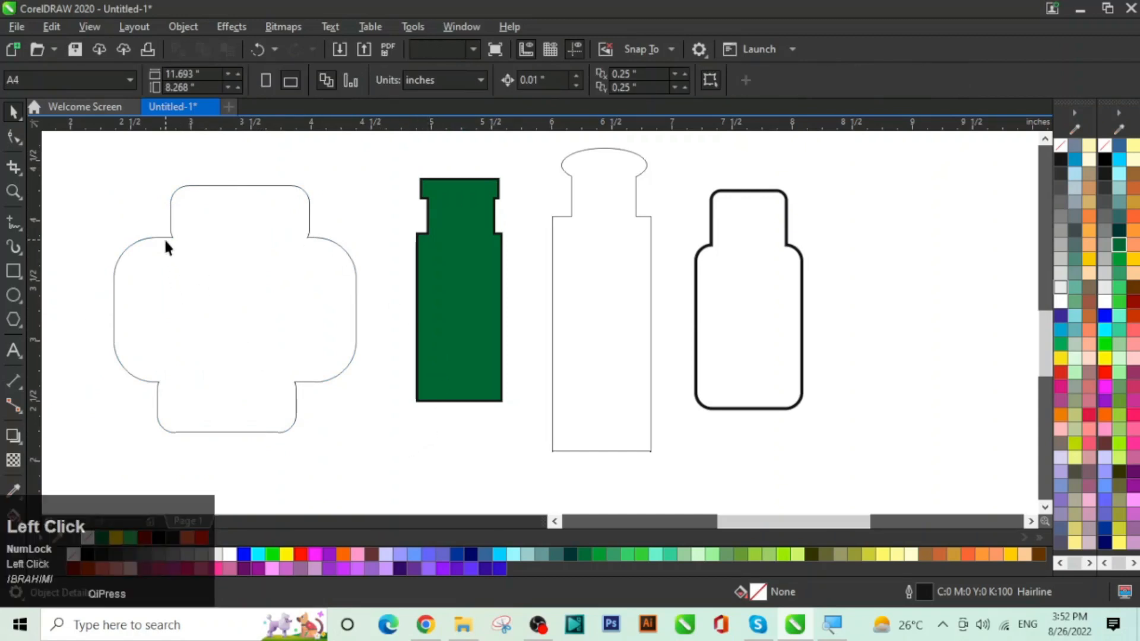
click(523, 85)
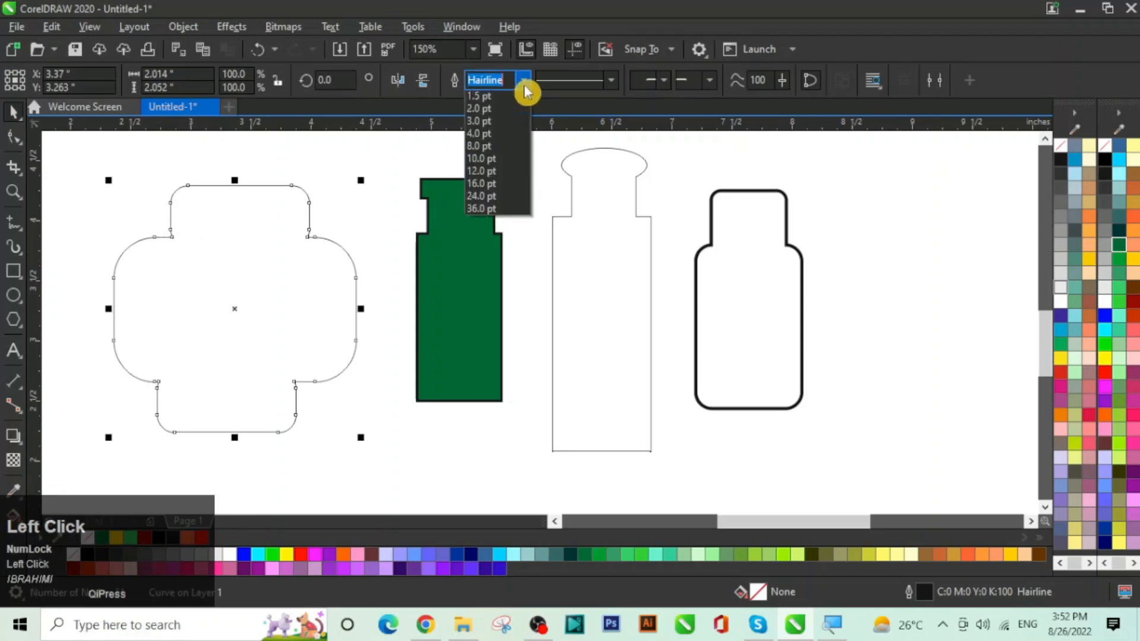
click(486, 173)
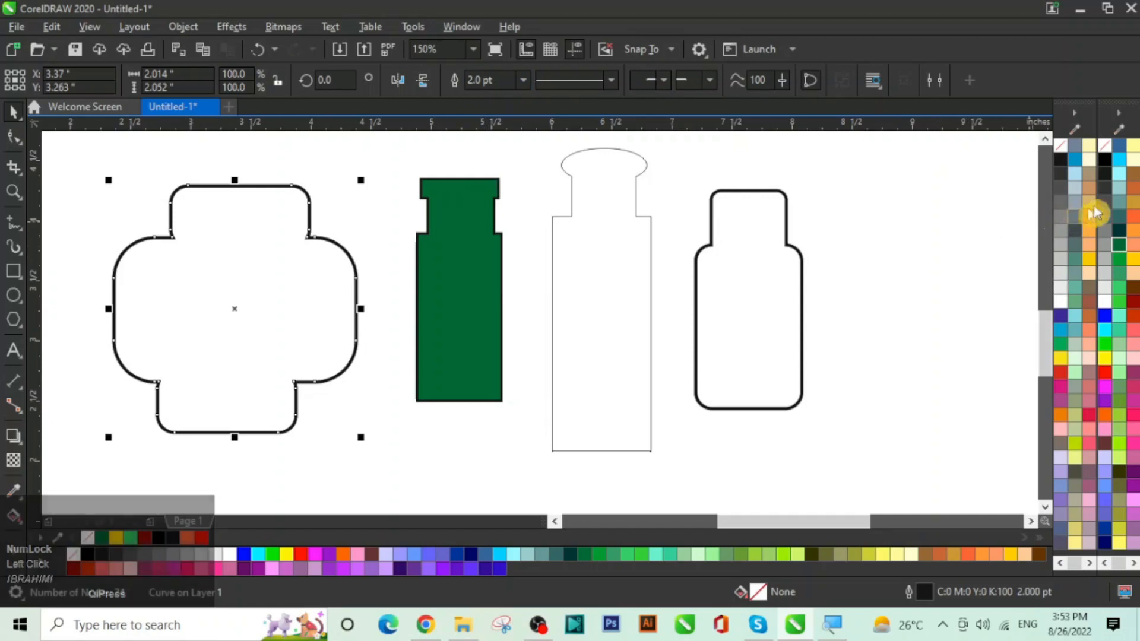
click(1060, 186)
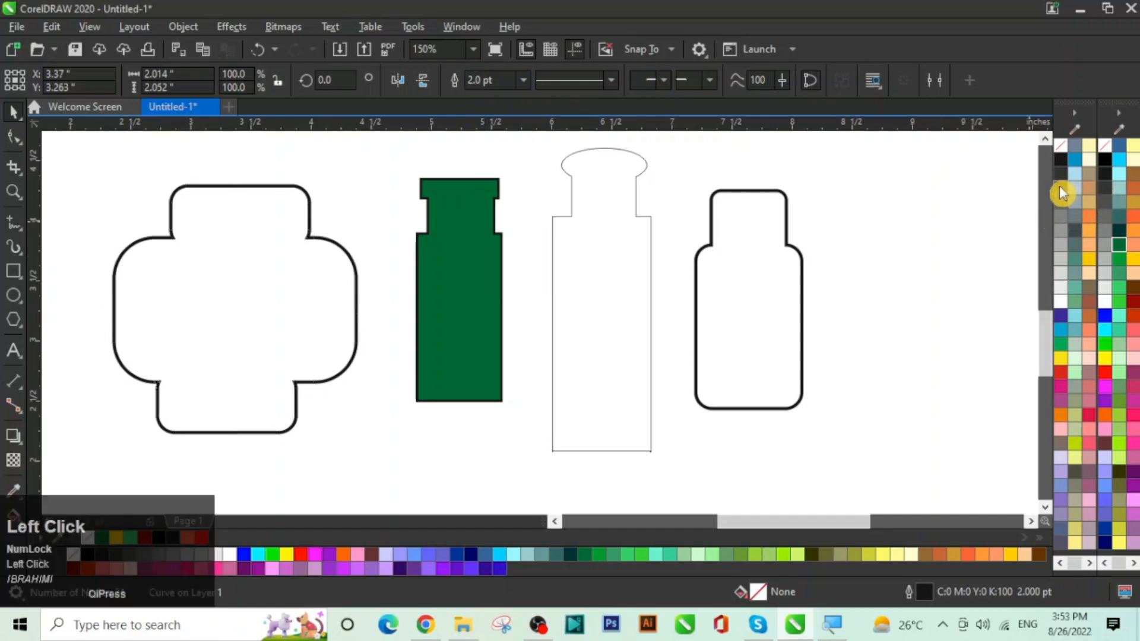
click(849, 214)
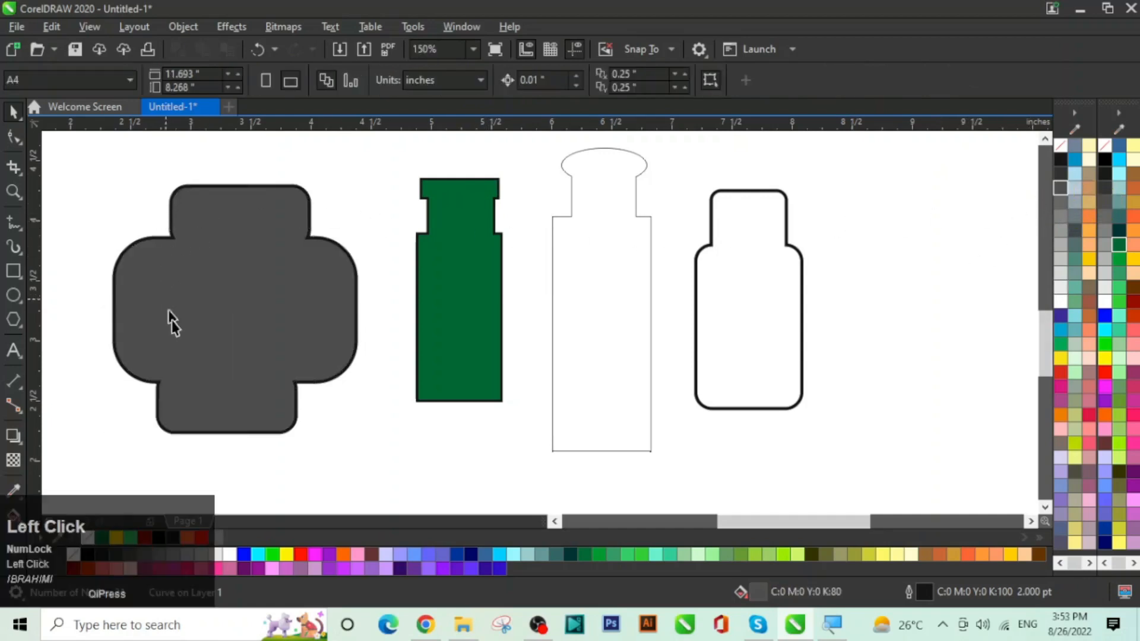
Step: Fill the ellipse-topped bottle with orange #FF9933 and remove its outline
click(646, 328)
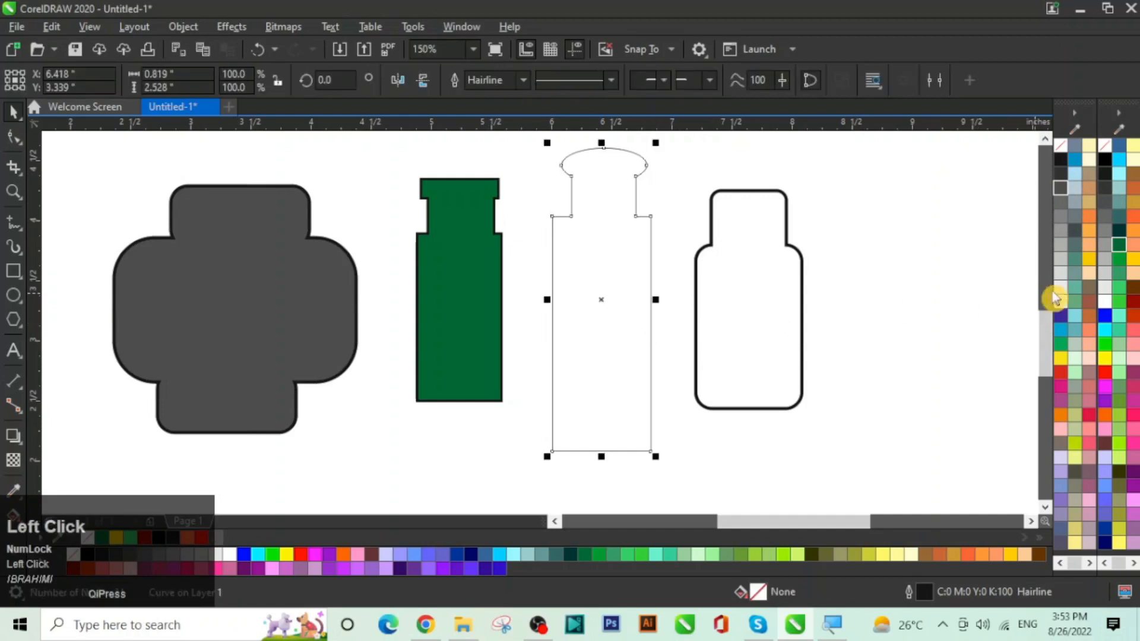
click(1133, 231)
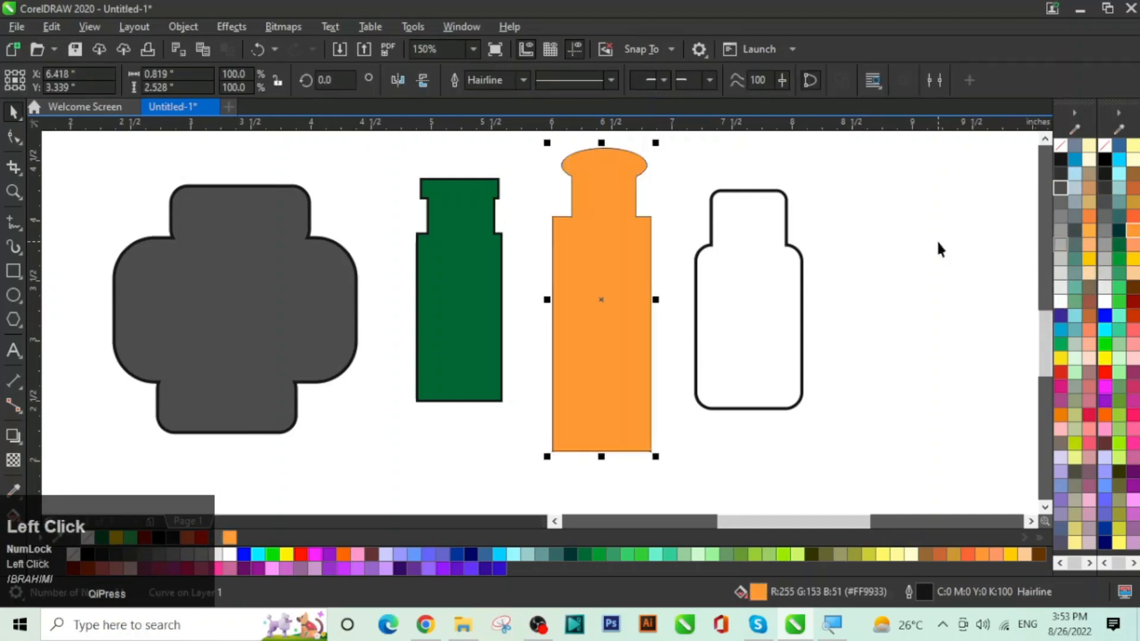
click(935, 239)
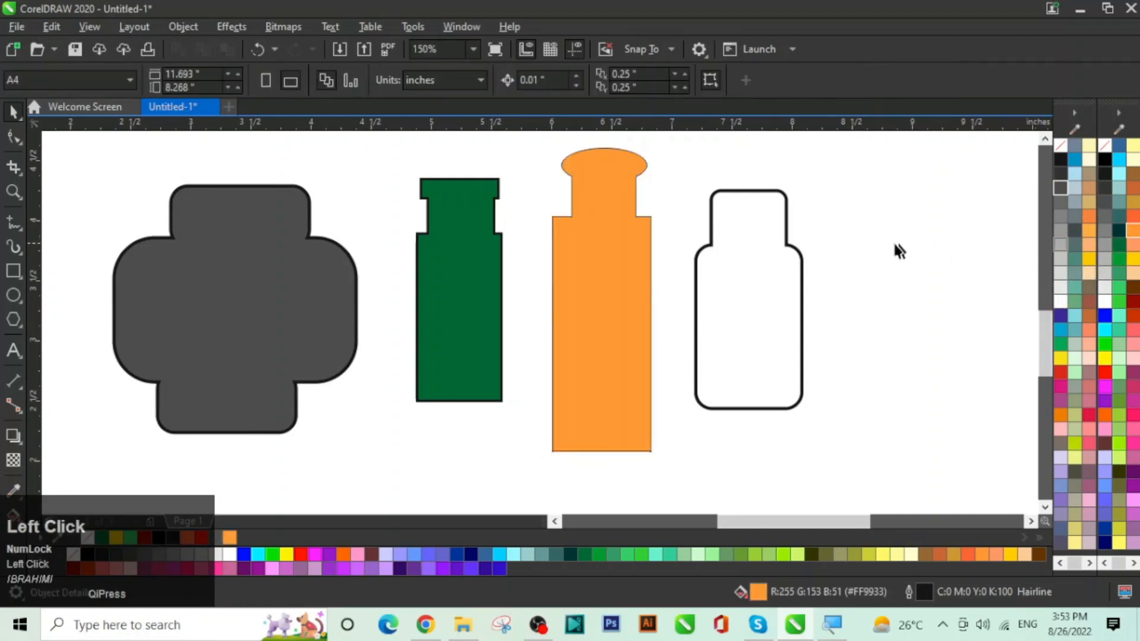
click(600, 219)
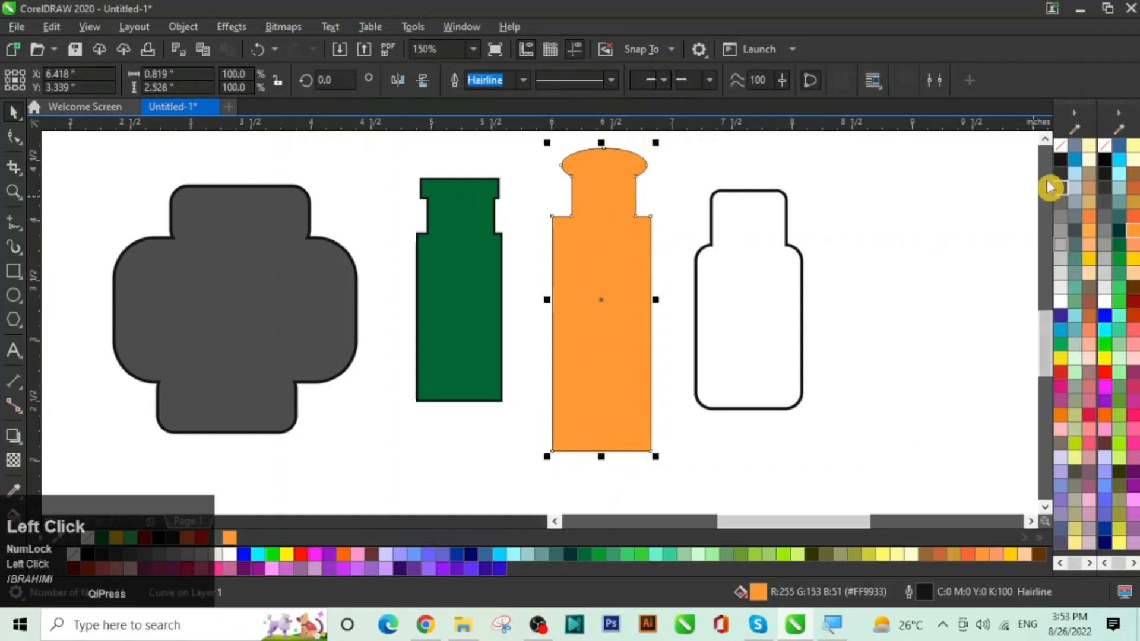
right_click(1061, 149)
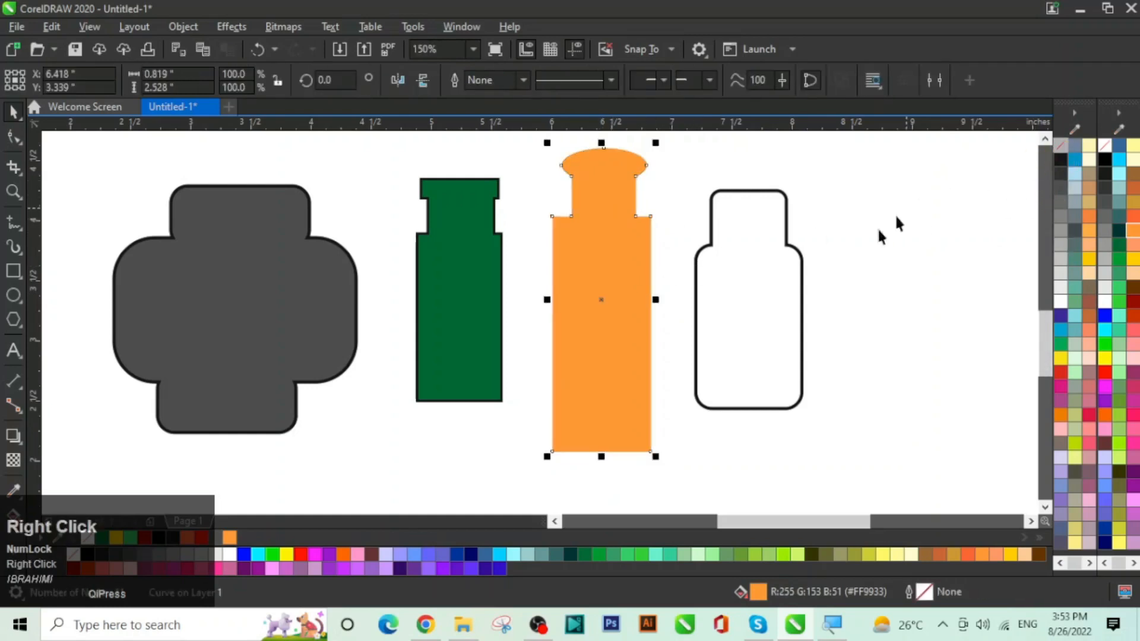
click(819, 270)
Step: Remove the outline from the green bottle and leave nothing selected
click(463, 281)
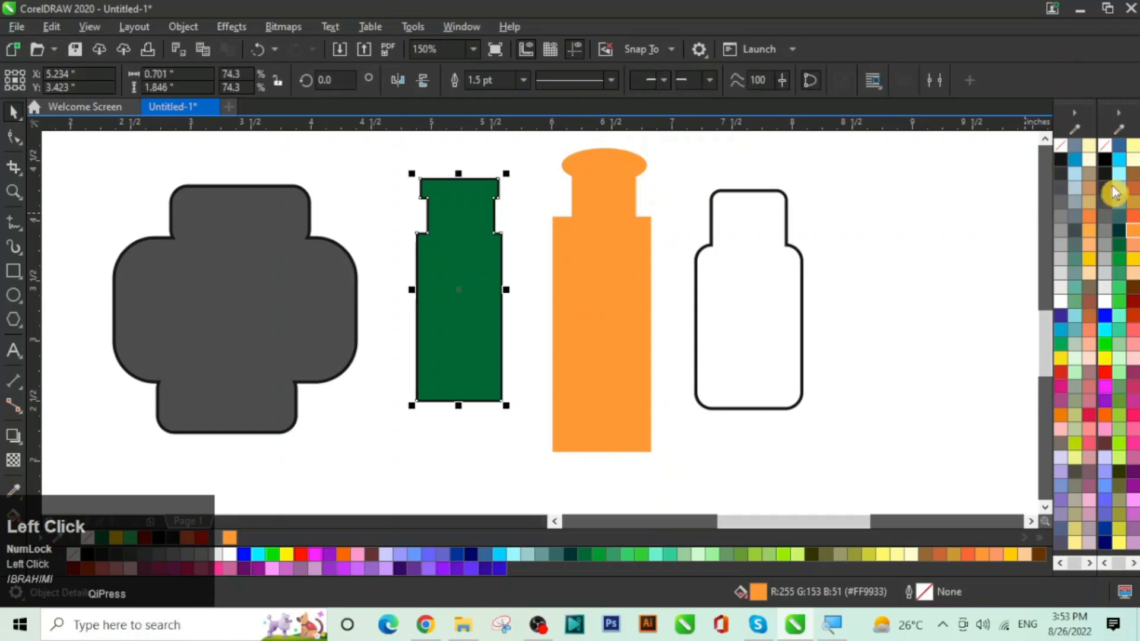
right_click(1062, 146)
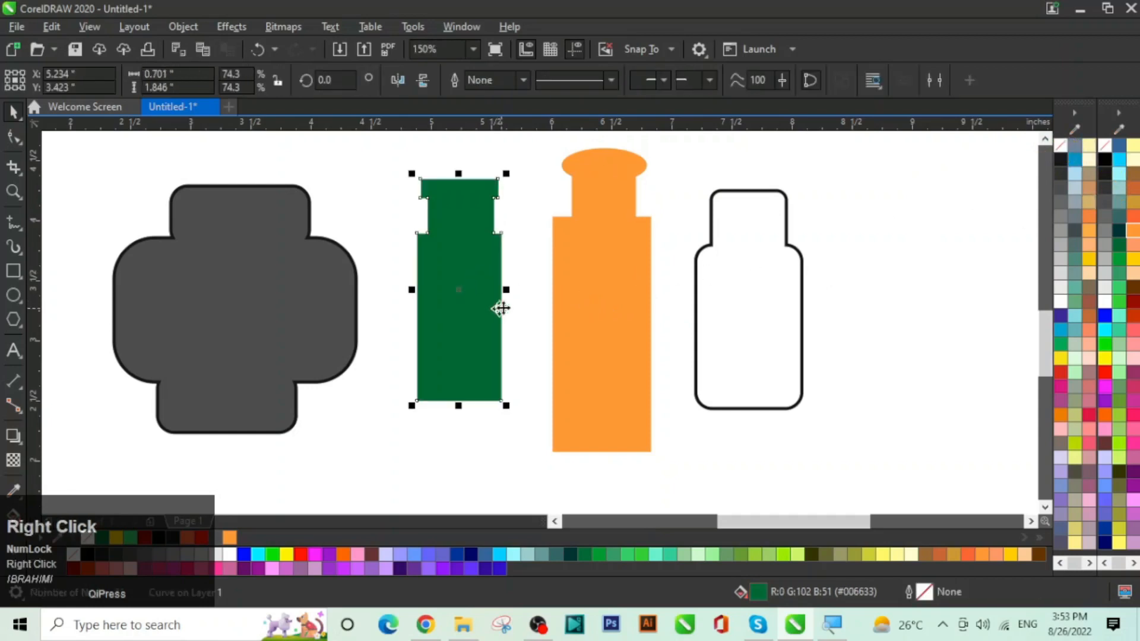
click(530, 280)
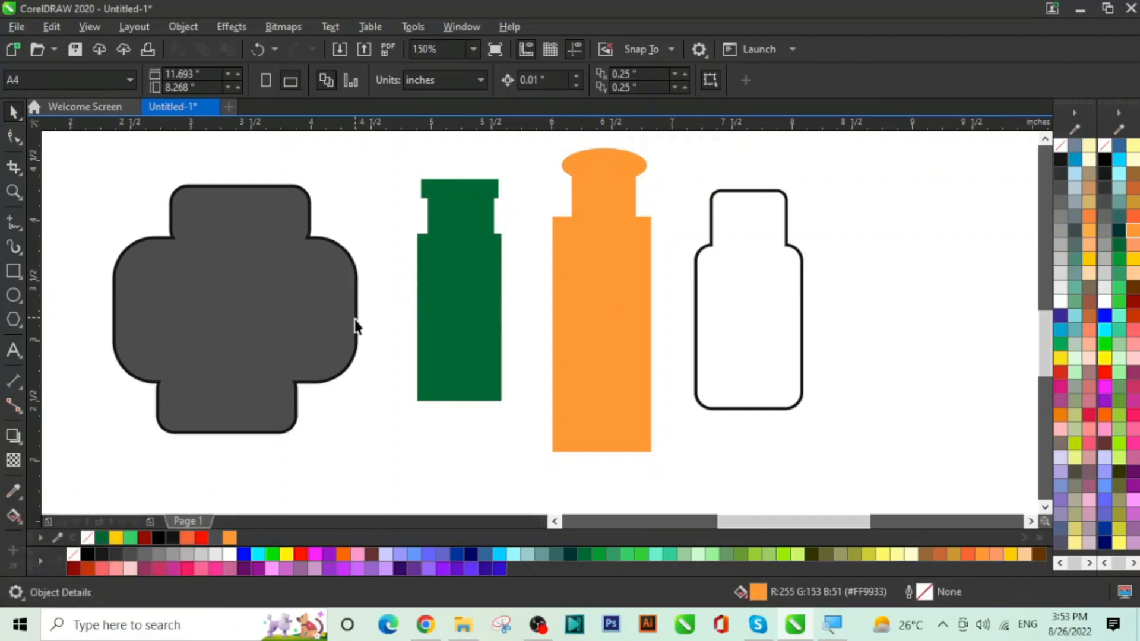
click(953, 356)
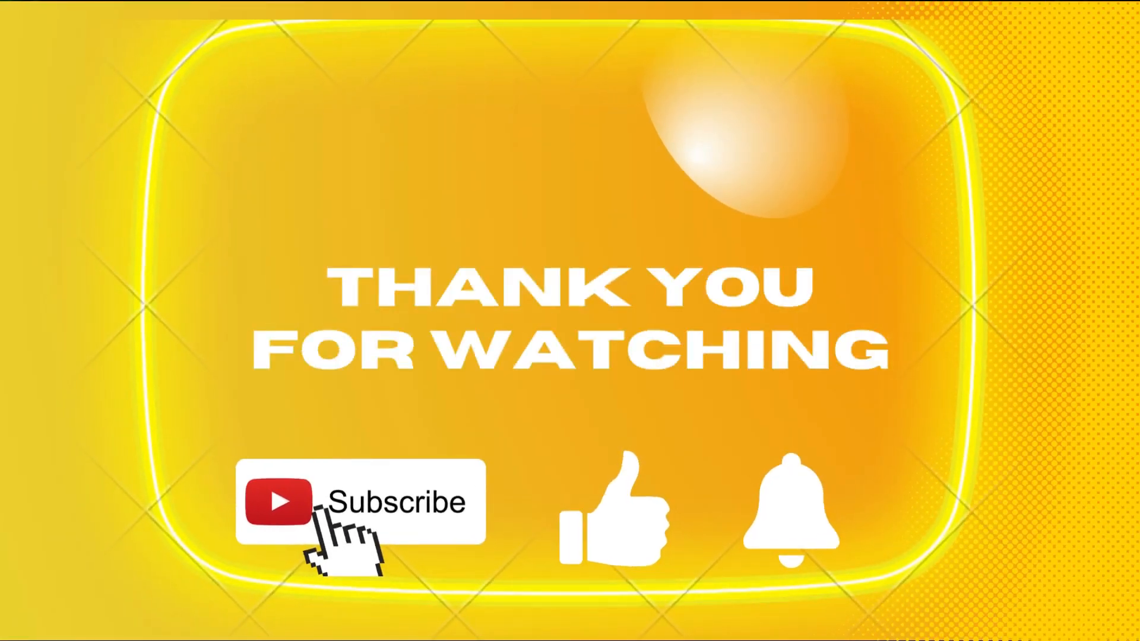